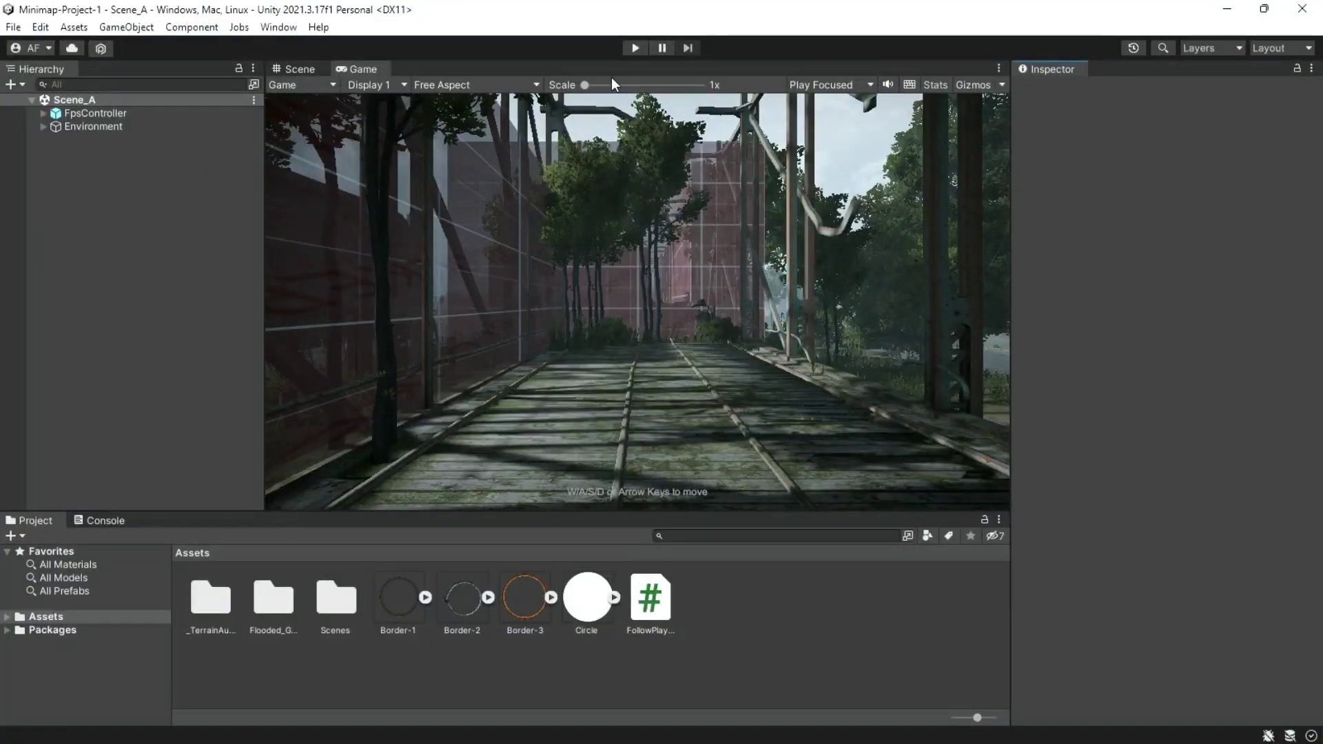
# Run Scene_A in play mode to preview the first-person environment
pyautogui.click(634, 48)
pyautogui.click(640, 104)
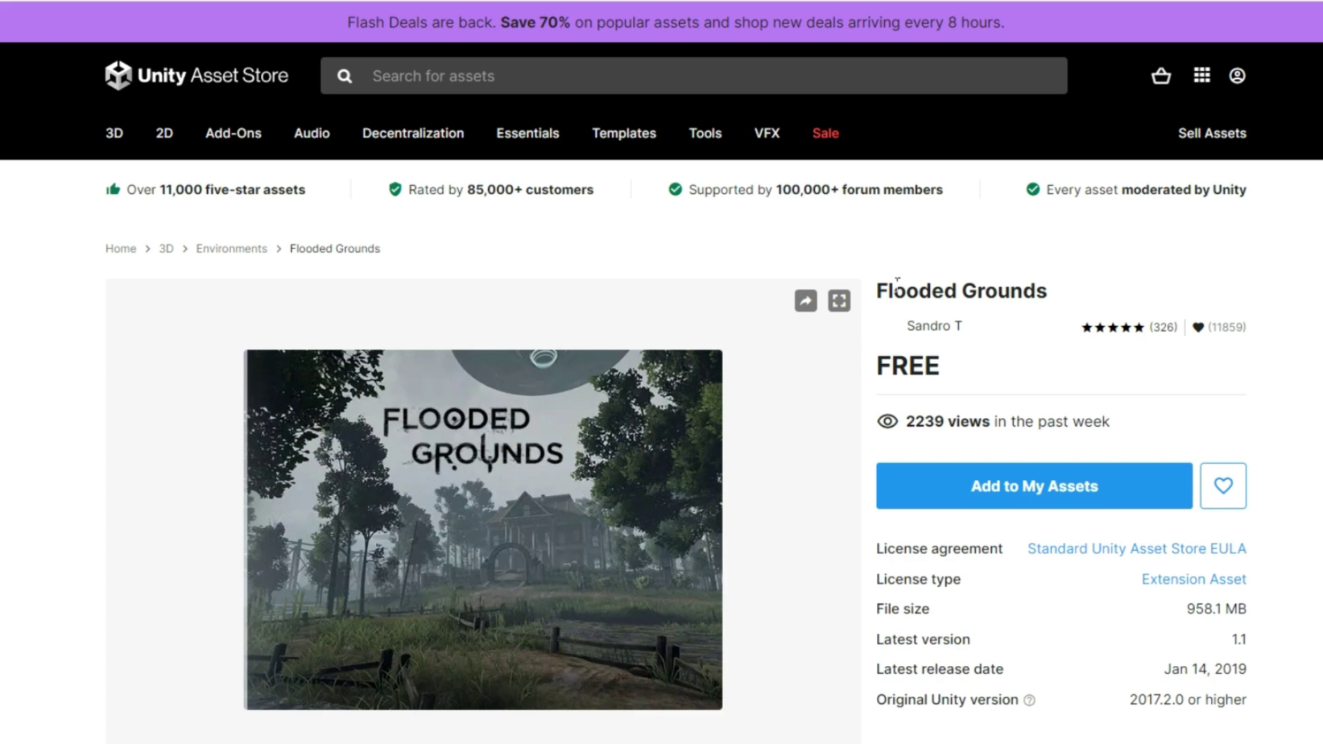
# Look over the Flooded Grounds page on the Unity Asset Store
pyautogui.moveTo(878, 291); pyautogui.dragTo(1064, 291)
pyautogui.click(1065, 291)
pyautogui.scroll(-2, 1034, 588)
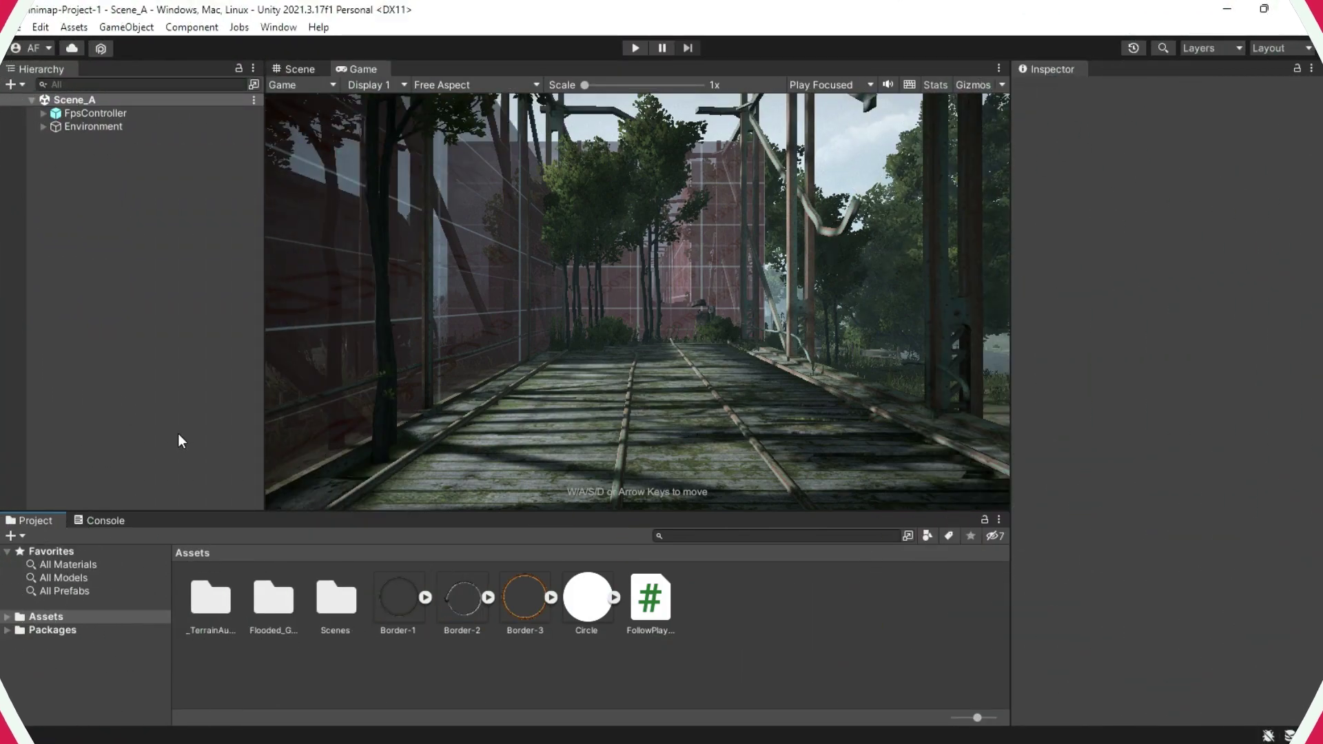
# Duplicate FpsController's Camera as MinimapCamera and parent the copy to the original Camera
pyautogui.click(74, 113)
pyautogui.click(43, 113)
pyautogui.click(104, 127)
pyautogui.hotkey('ctrl', 'd')
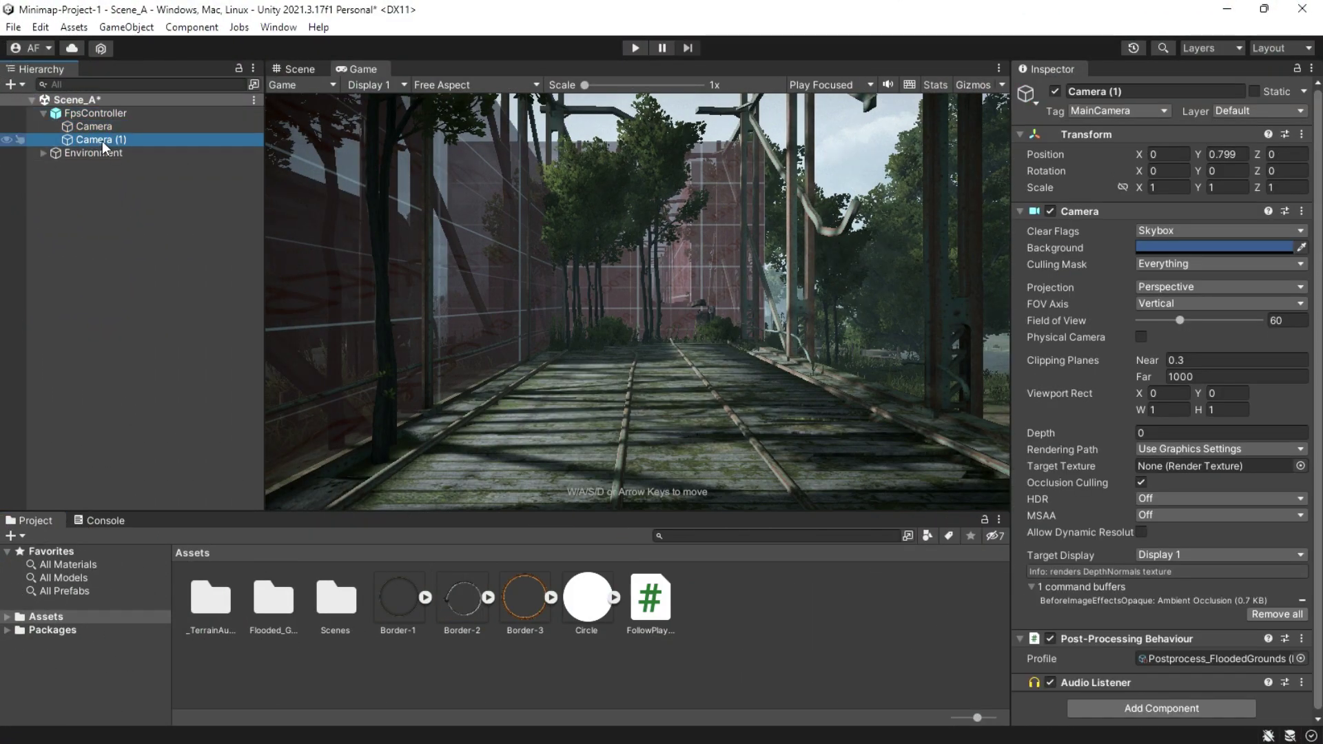
pyautogui.click(102, 141)
pyautogui.write('MinimapCamera')
pyautogui.press('Return')
pyautogui.moveTo(61, 138); pyautogui.dragTo(110, 131)
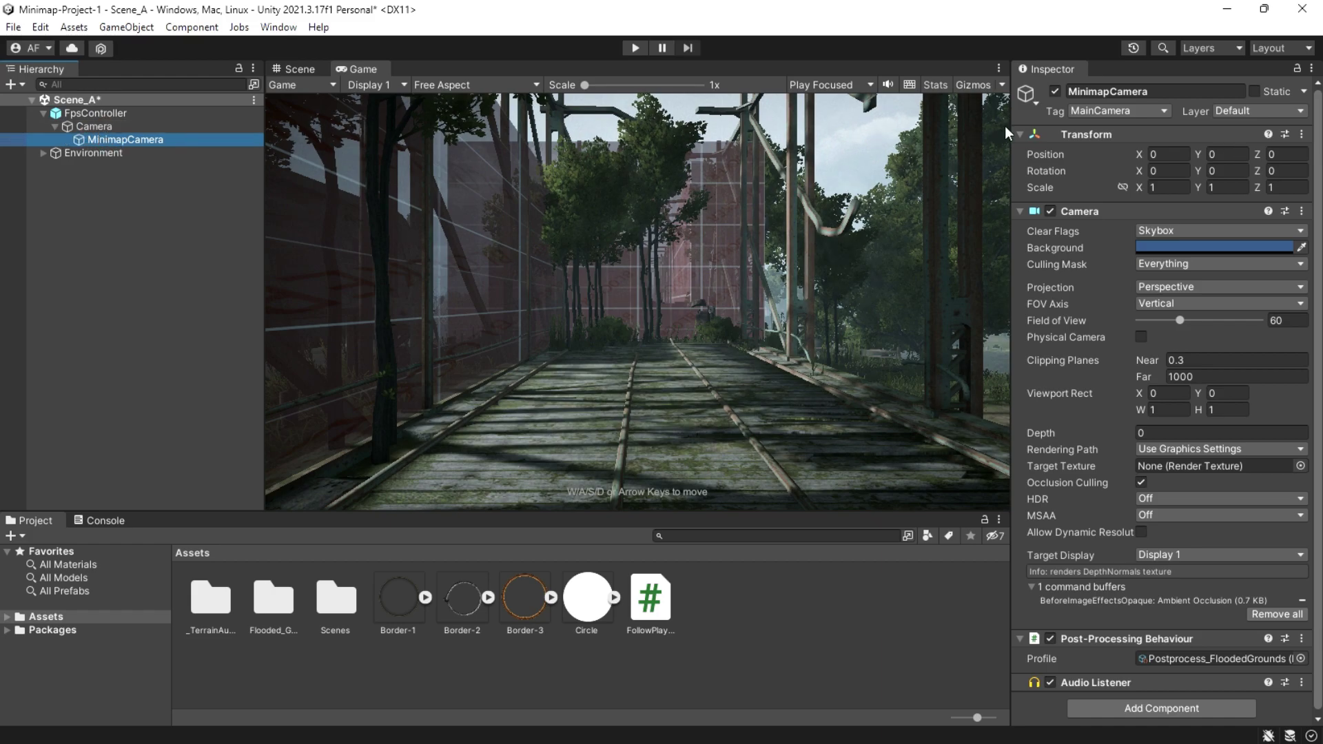
# Set MinimapCamera's tag to Untagged and its camera depth to 1
pyautogui.click(1128, 112)
pyautogui.click(1128, 128)
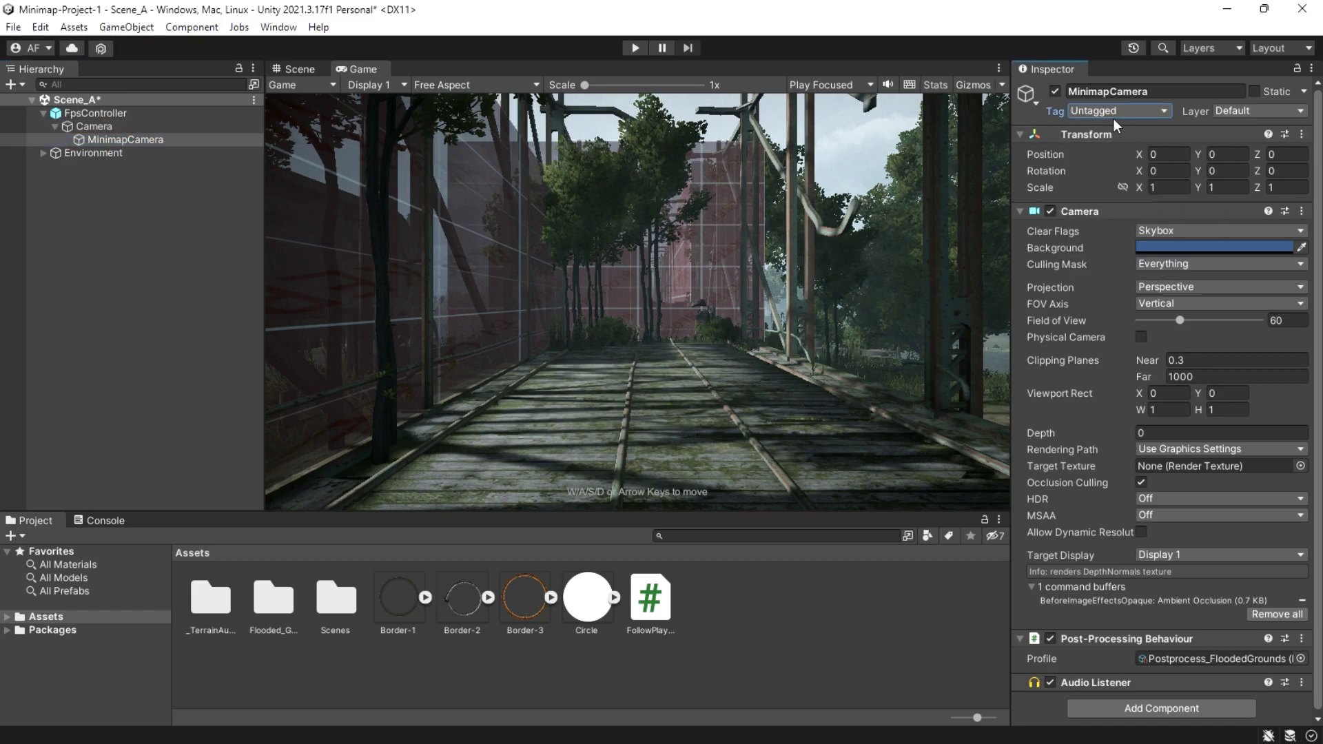
pyautogui.scroll(-1, 1265, 525)
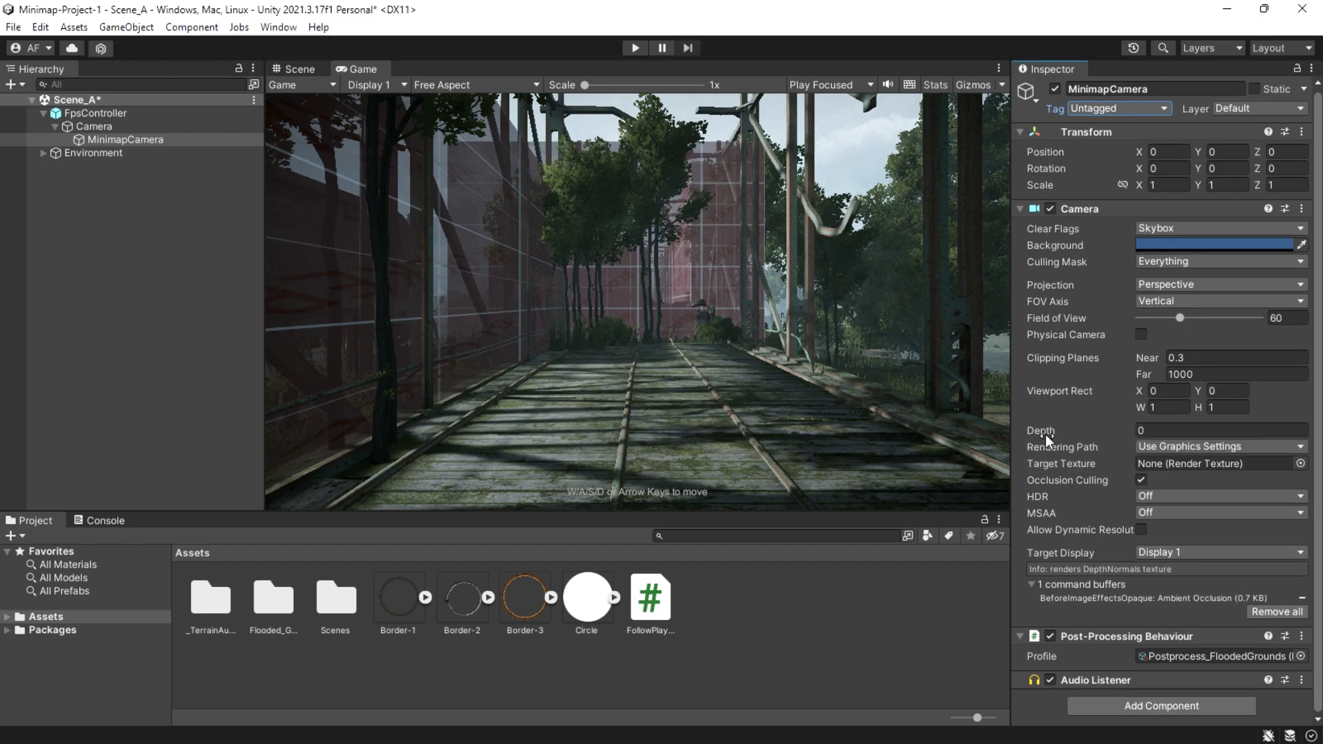
pyautogui.click(124, 127)
pyautogui.click(207, 139)
pyautogui.click(1158, 430)
pyautogui.write('1')
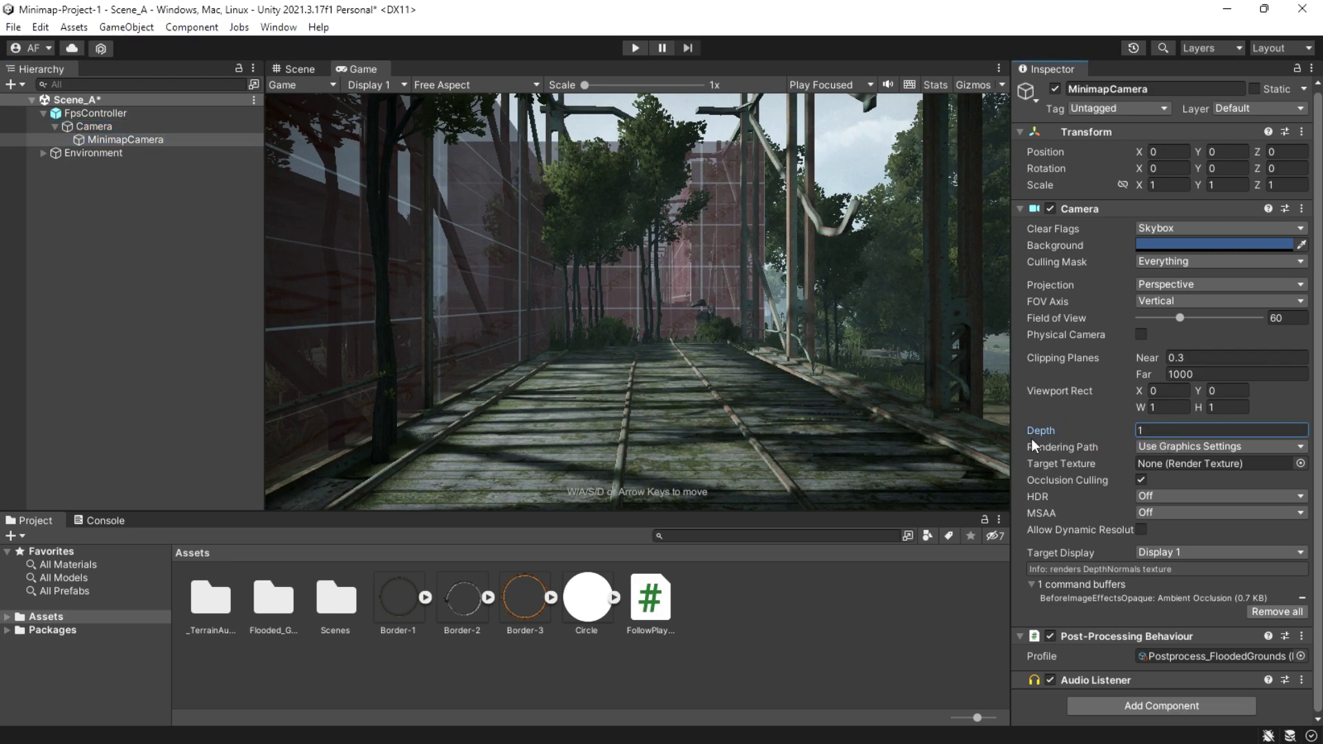
# Raise MinimapCamera to a Y position of about 54.2 and set its X rotation to 90 so it faces down
pyautogui.click(300, 68)
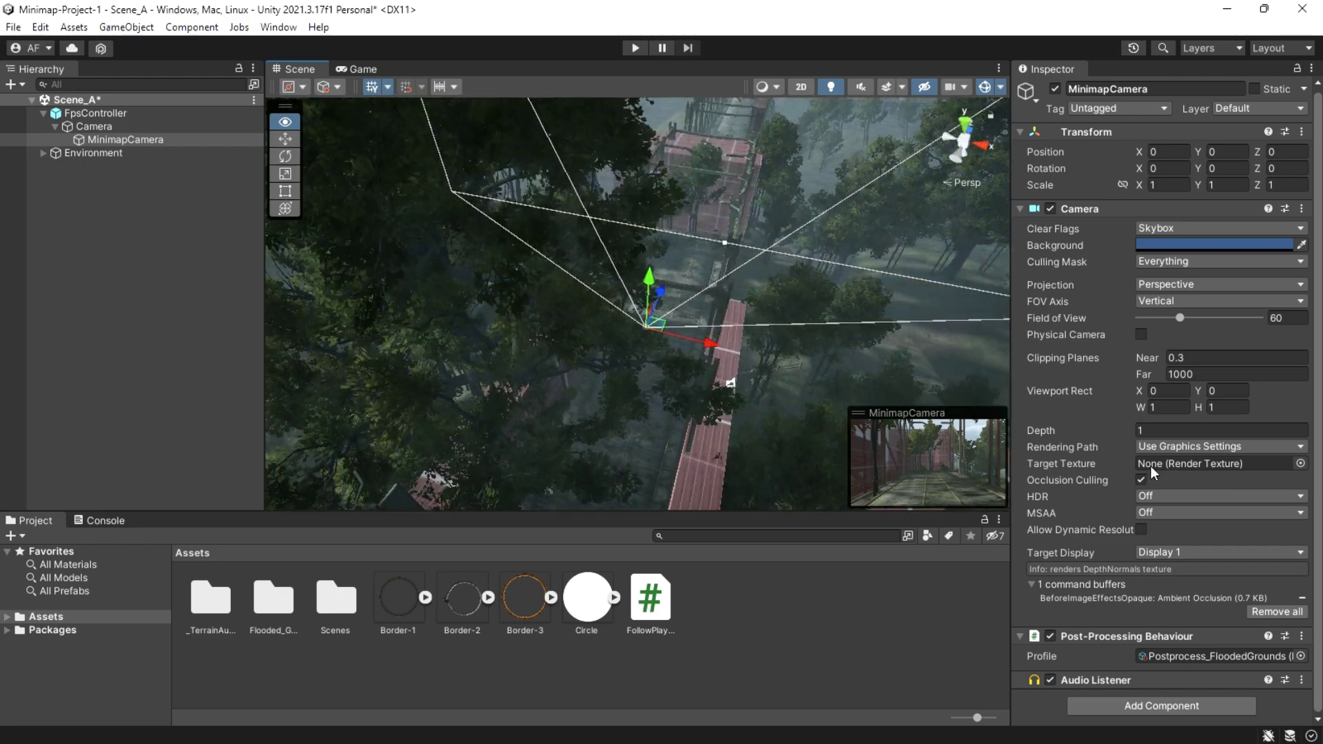
pyautogui.moveTo(591, 272); pyautogui.dragTo(604, 79)
pyautogui.click(1172, 169)
pyautogui.write('9')
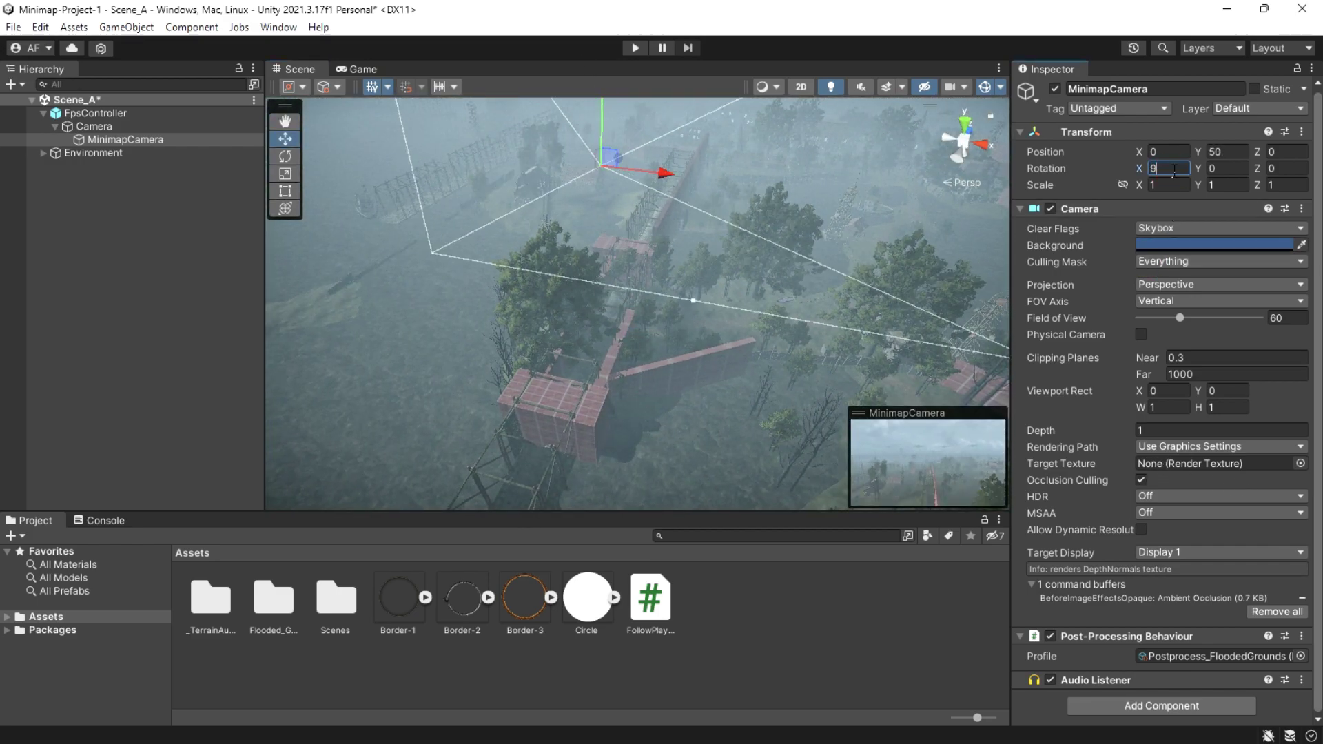
pyautogui.write('0')
pyautogui.moveTo(605, 167); pyautogui.dragTo(627, 209)
pyautogui.moveTo(1189, 315)
pyautogui.mouseDown()
pyautogui.moveTo(1169, 325)
pyautogui.moveTo(1192, 319)
pyautogui.moveTo(1180, 318)
pyautogui.mouseUp()
pyautogui.moveTo(482, 289); pyautogui.dragTo(435, 110, button='right')
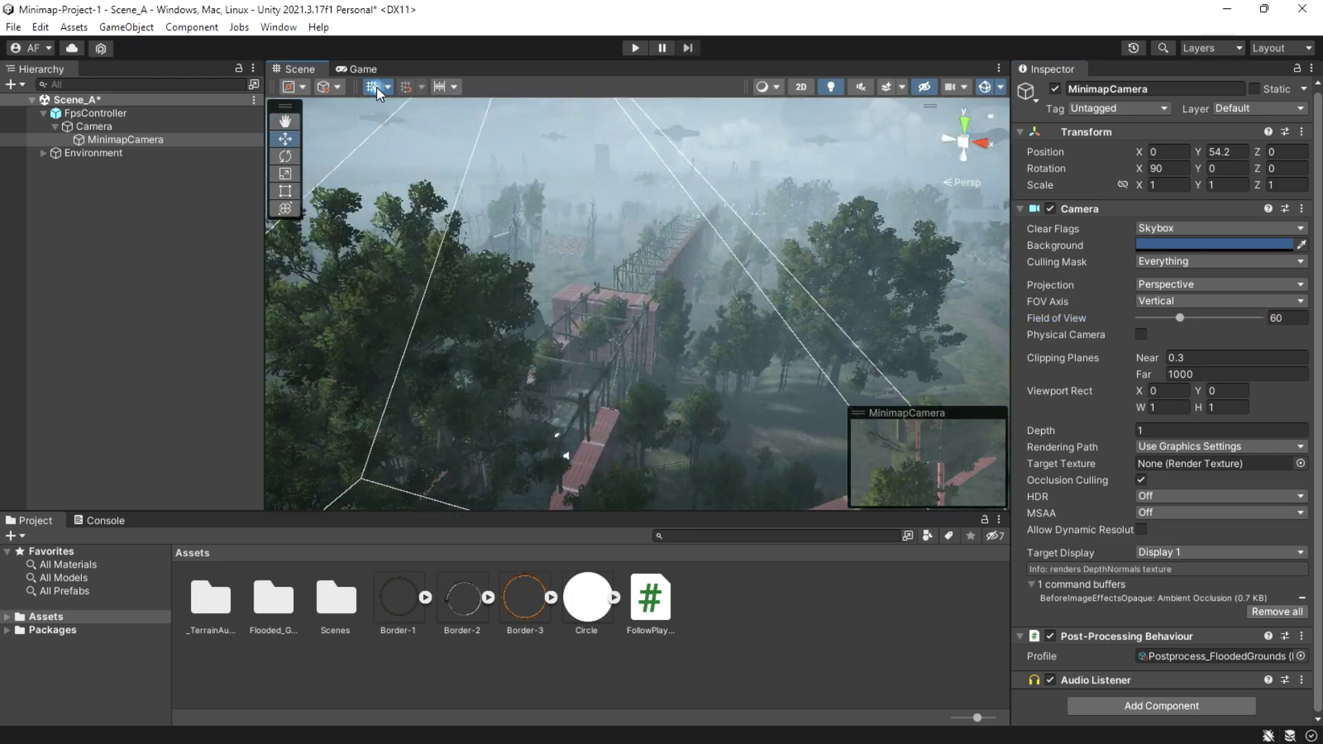
# Run the scene in the Game view to check MinimapCamera's overhead view, and stop it again
pyautogui.click(364, 68)
pyautogui.click(622, 95)
pyautogui.click(636, 48)
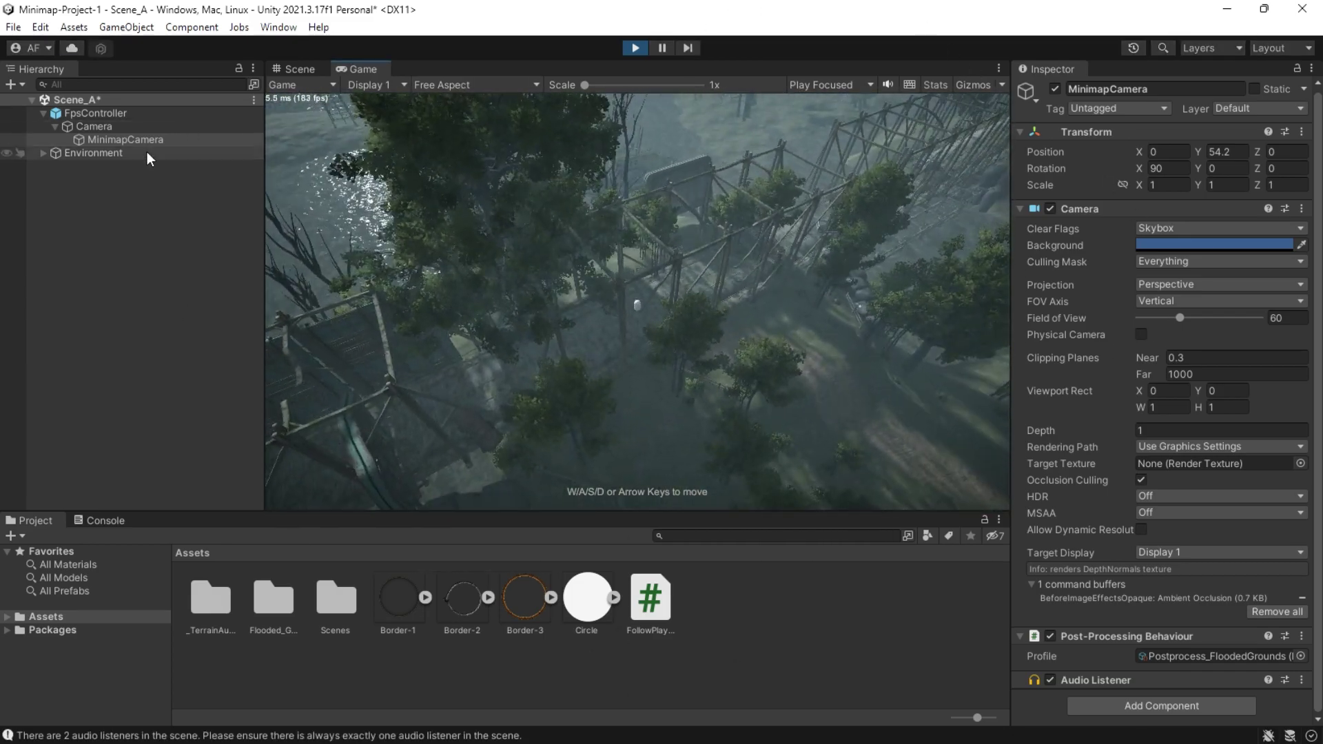
pyautogui.click(635, 48)
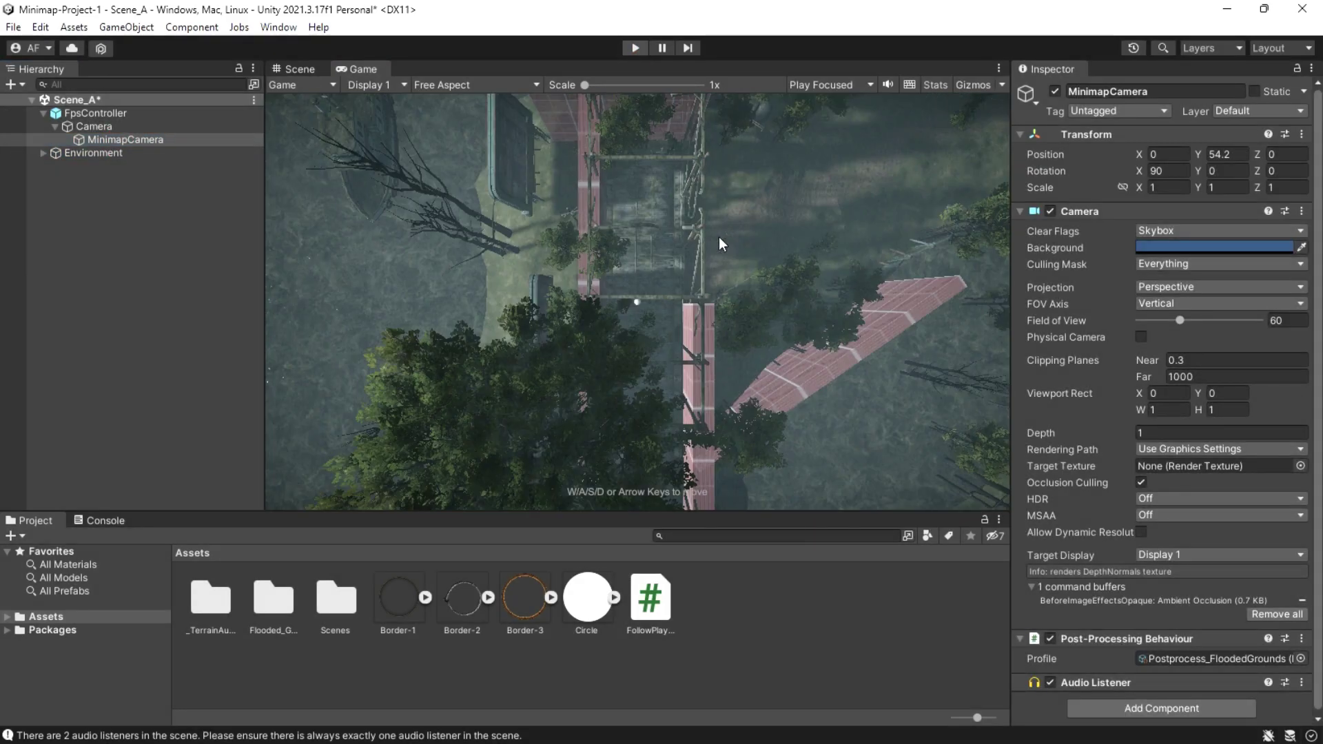
pyautogui.click(153, 142)
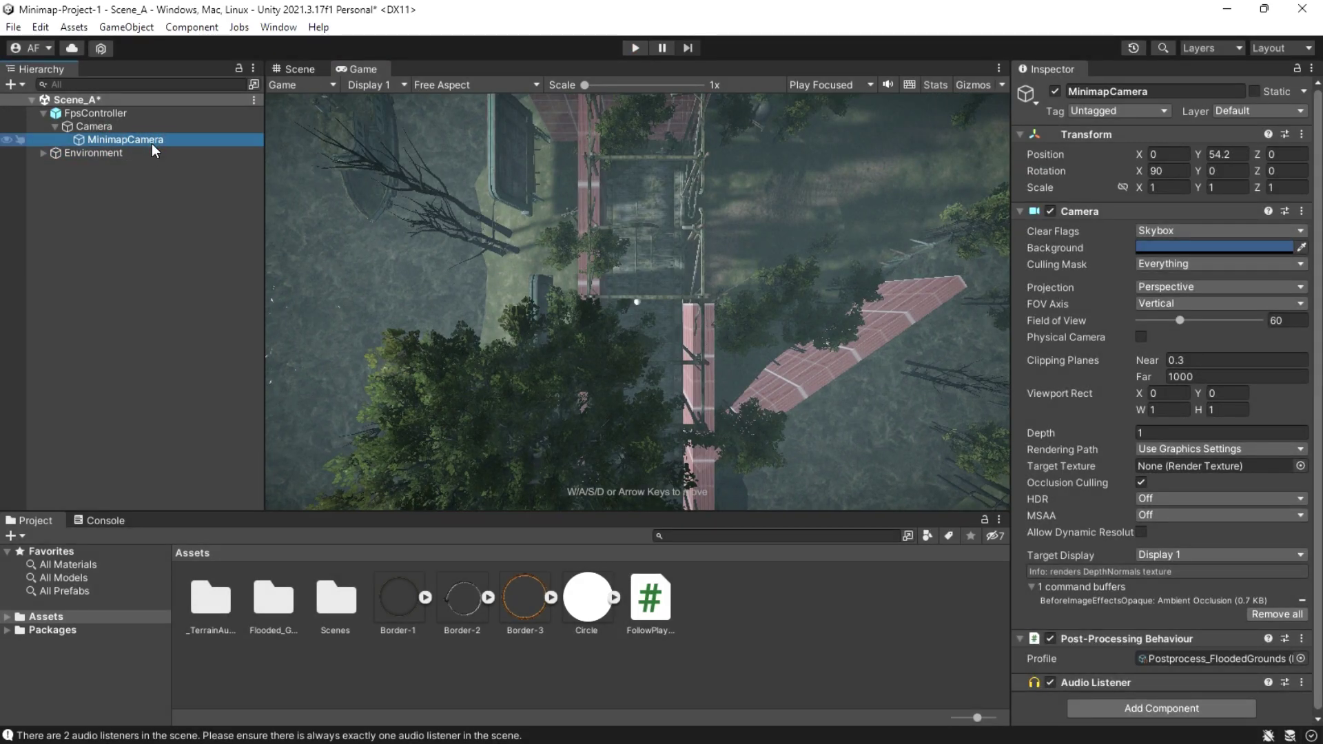
# Create a Render Texture named MinimapRenderTexture in the Assets folder
pyautogui.click(739, 632)
pyautogui.rightClick(730, 627)
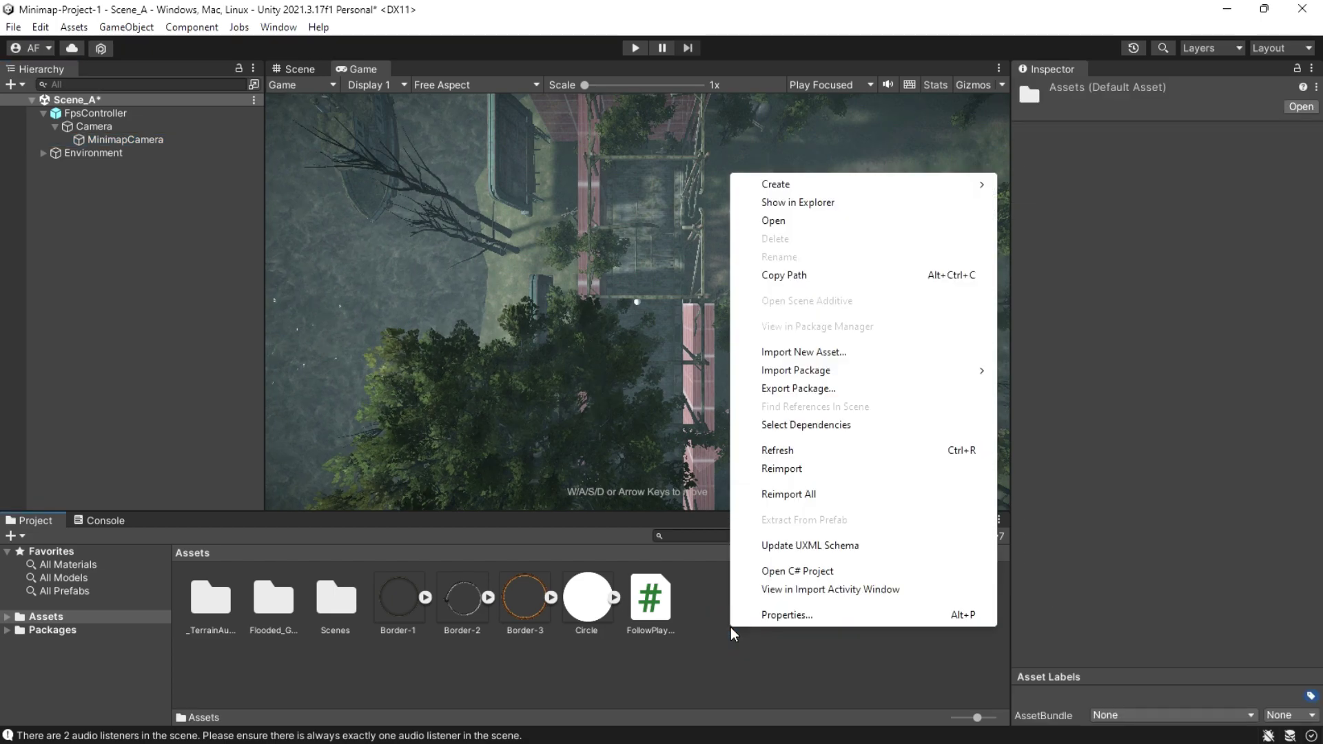
pyautogui.moveTo(793, 186)
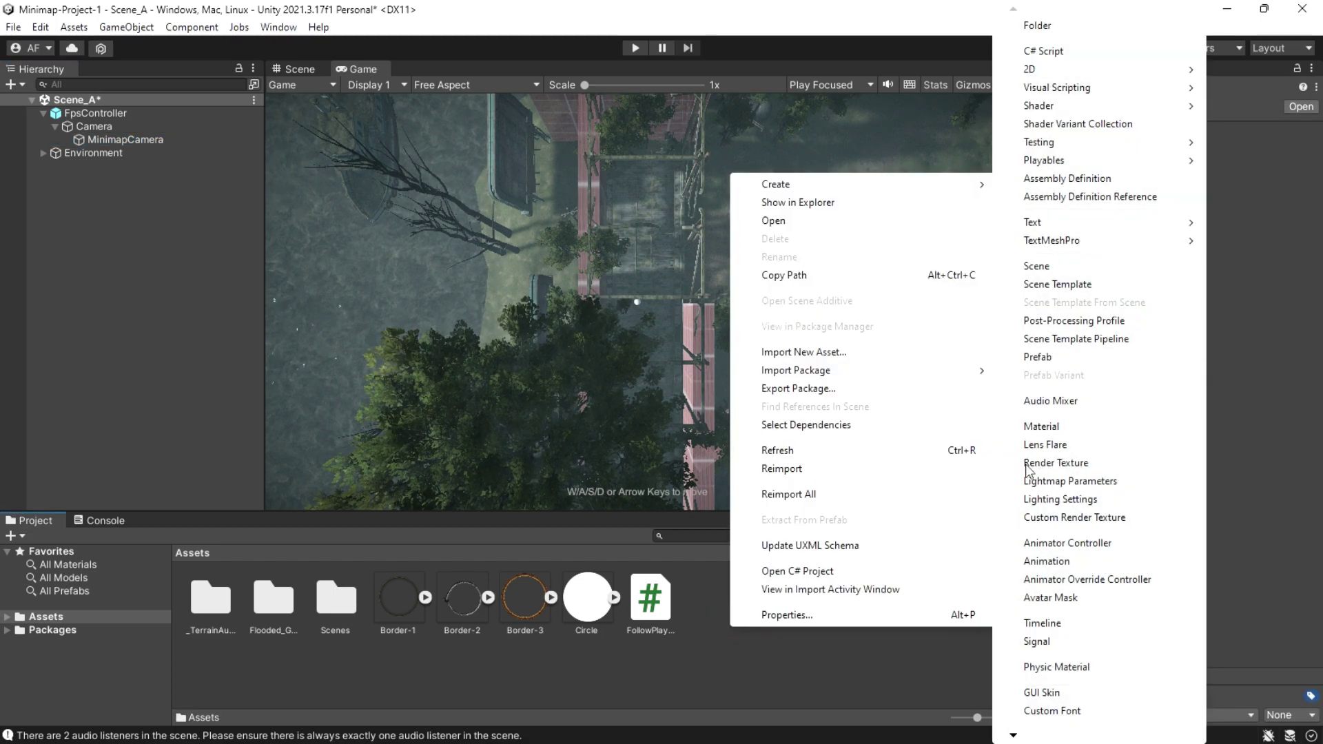
pyautogui.click(1041, 466)
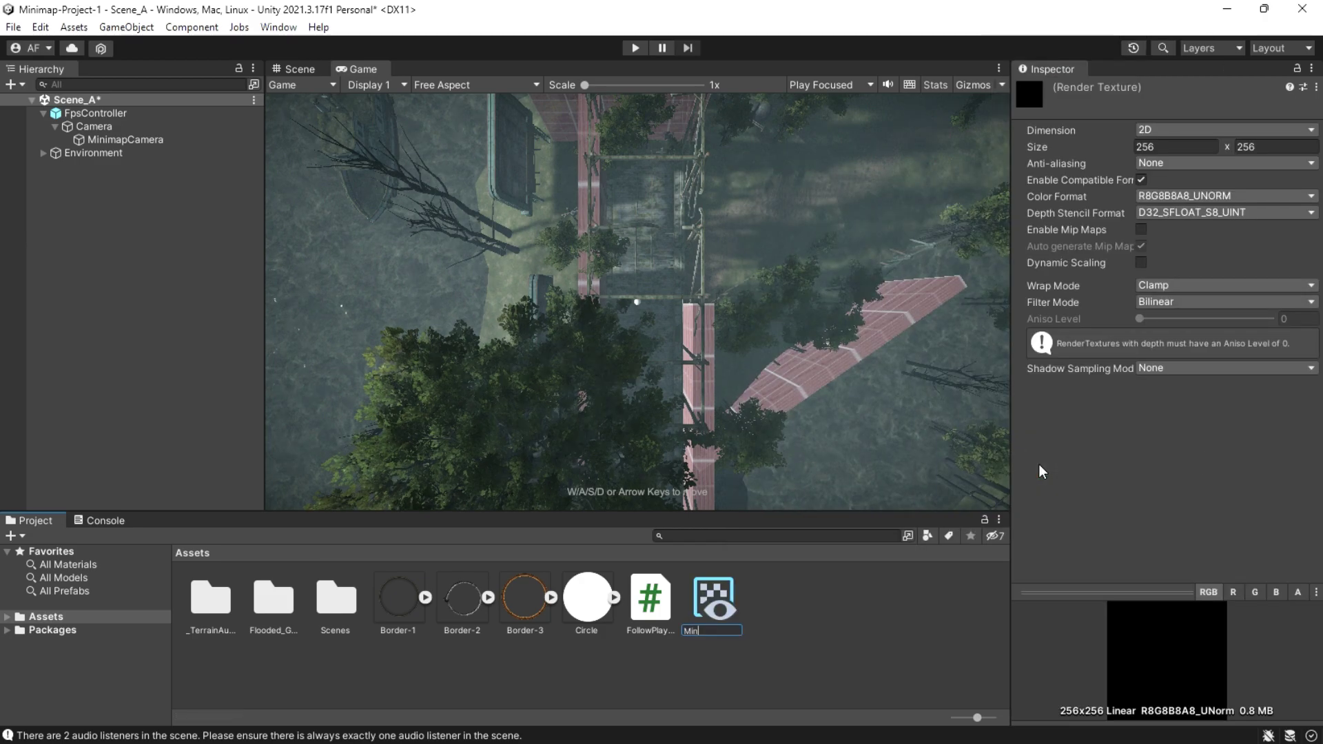
pyautogui.write('MinimapRenderTexture')
pyautogui.press('Return')
# Set MinimapRenderTexture's width to 512 and its anti-aliasing to 2 samples
pyautogui.click(1175, 147)
pyautogui.write('512')
pyautogui.click(1262, 149)
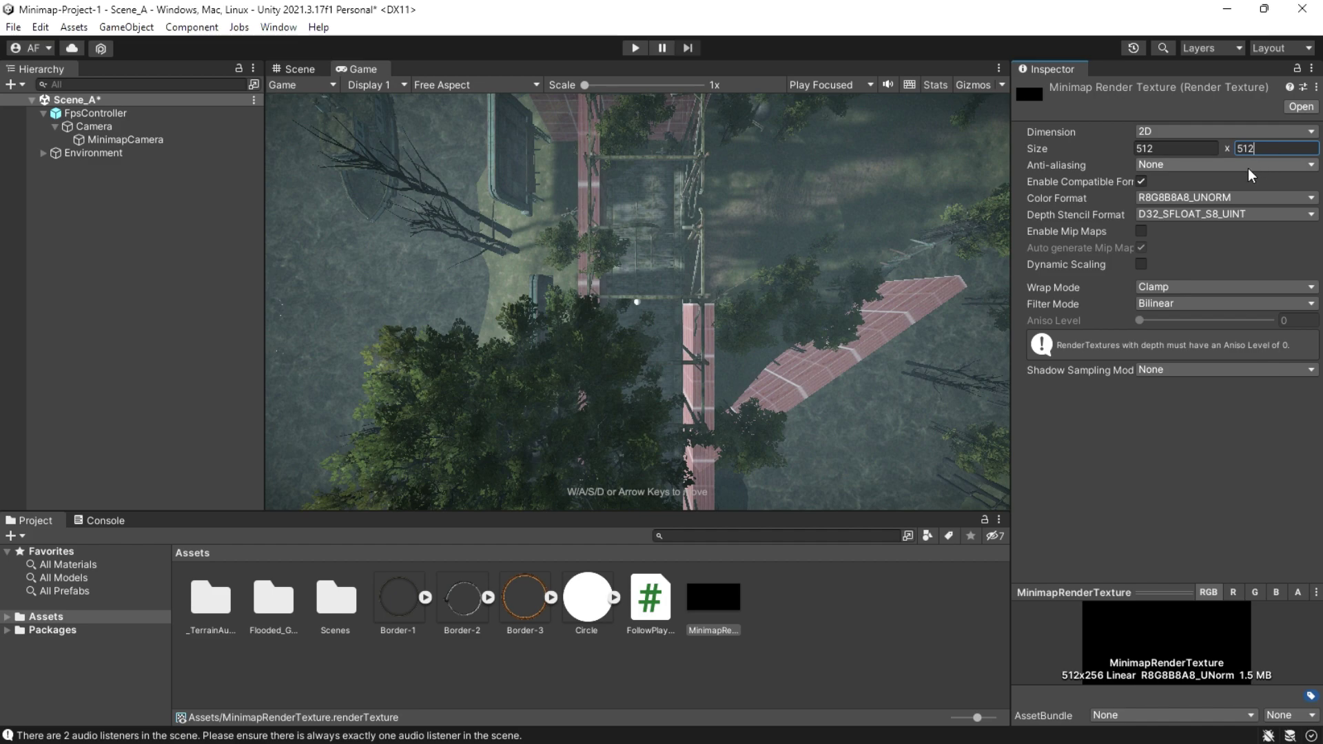
pyautogui.click(1224, 165)
pyautogui.click(1173, 197)
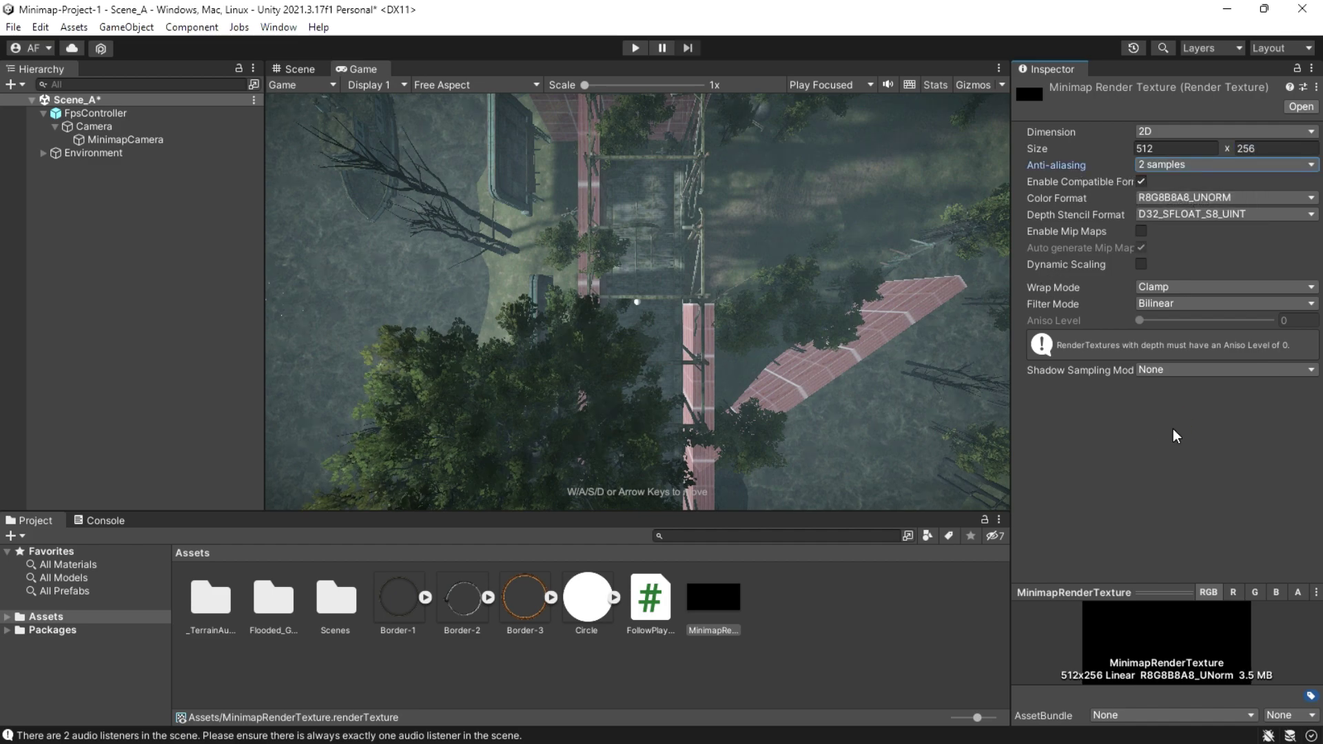
# Assign MinimapRenderTexture as MinimapCamera's target texture
pyautogui.click(131, 139)
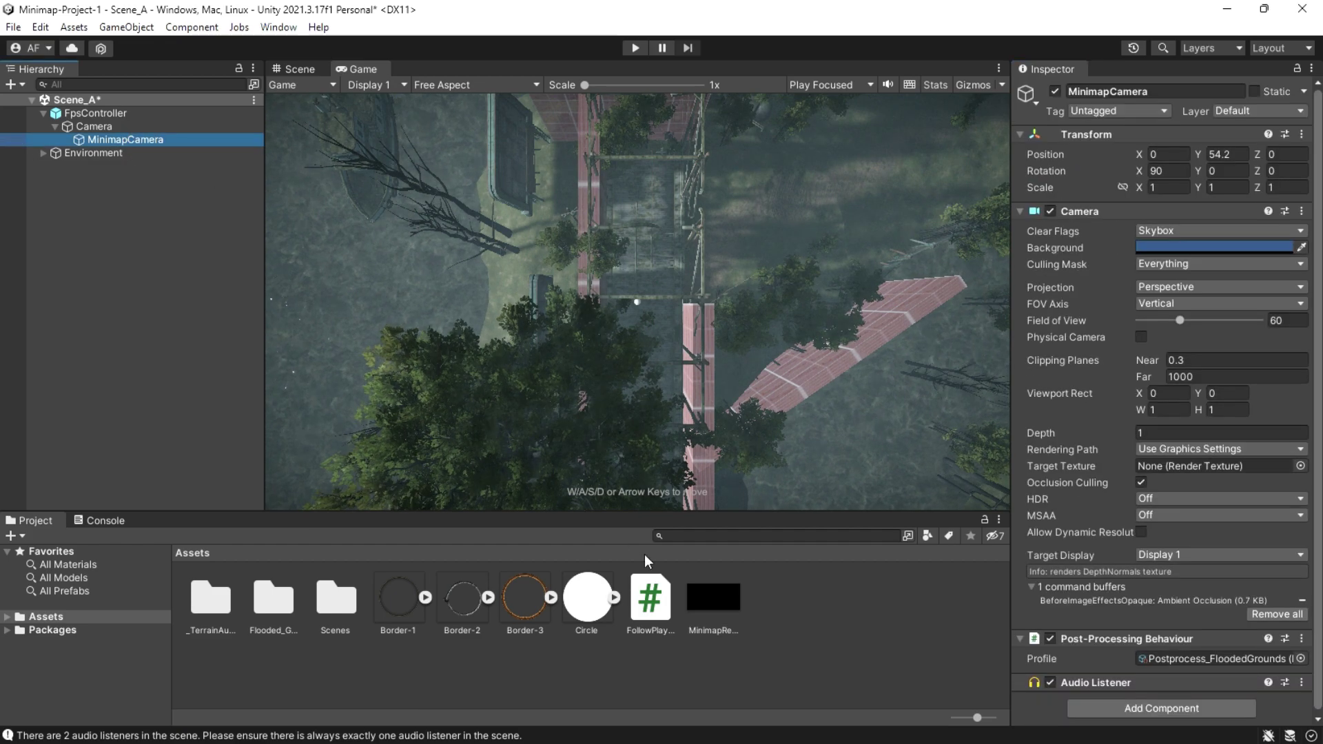
pyautogui.moveTo(718, 602); pyautogui.dragTo(1235, 402)
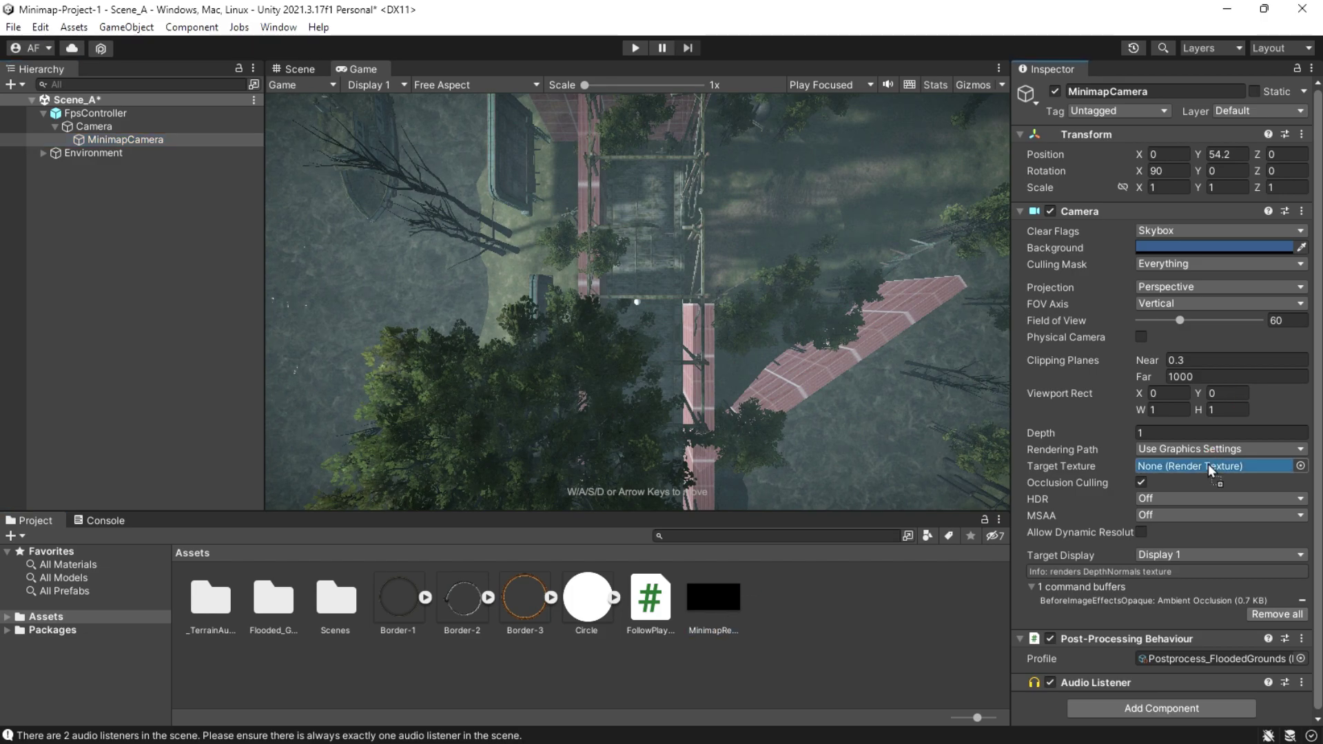
pyautogui.moveTo(1085, 470); pyautogui.dragTo(1152, 471)
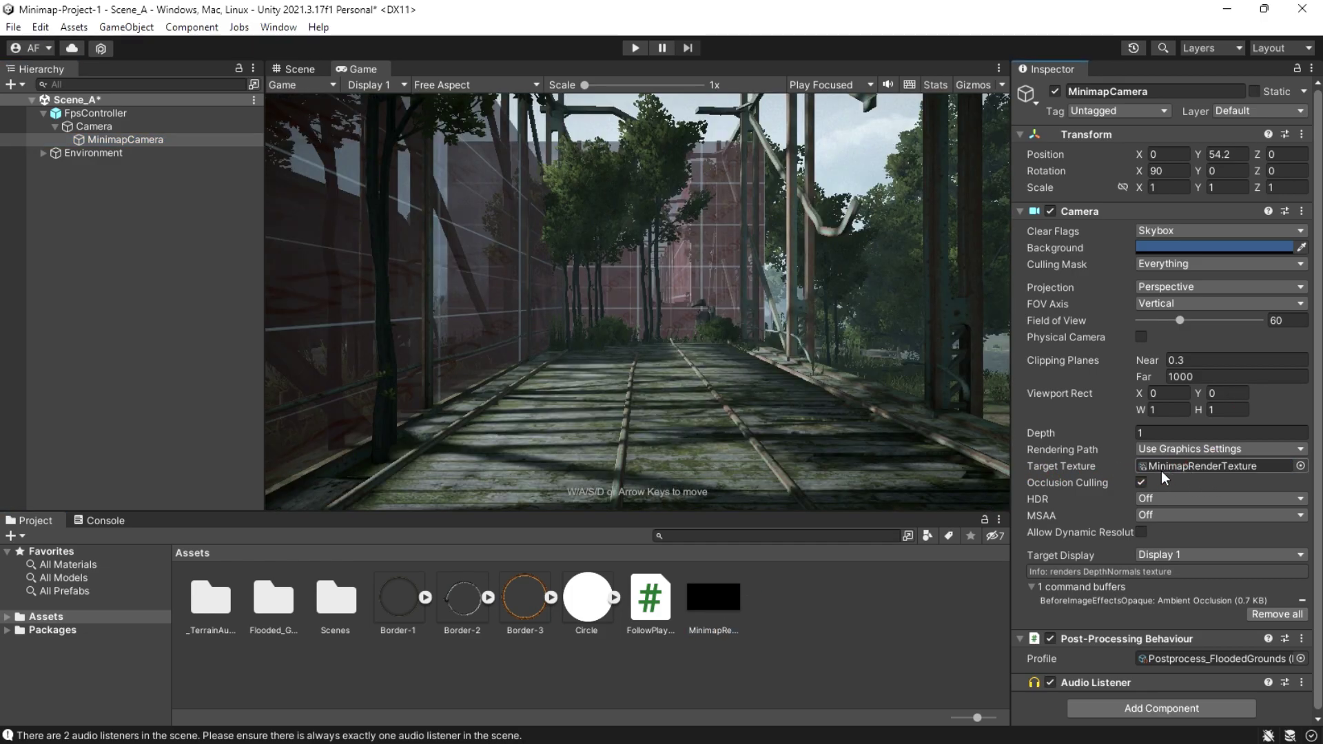
# Set MinimapRenderTexture's height to 512 and enlarge its preview
pyautogui.click(703, 605)
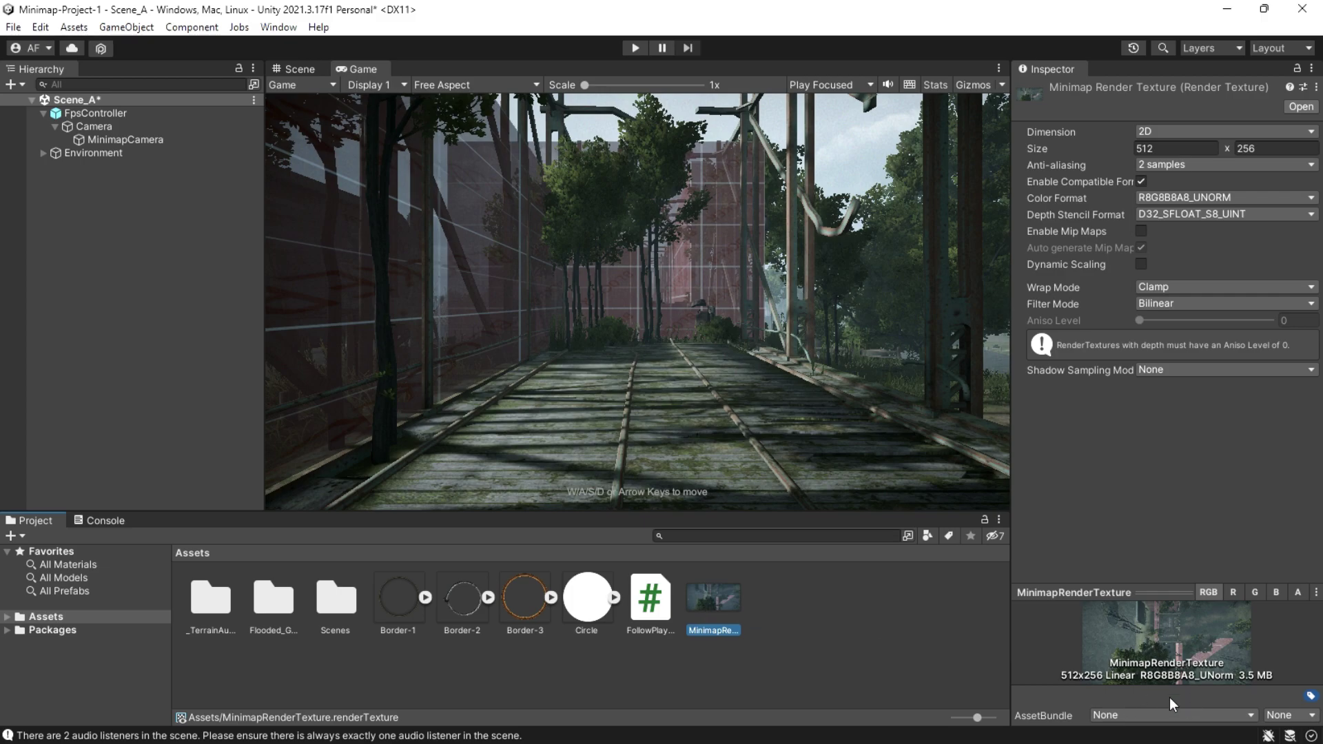
pyautogui.click(1275, 149)
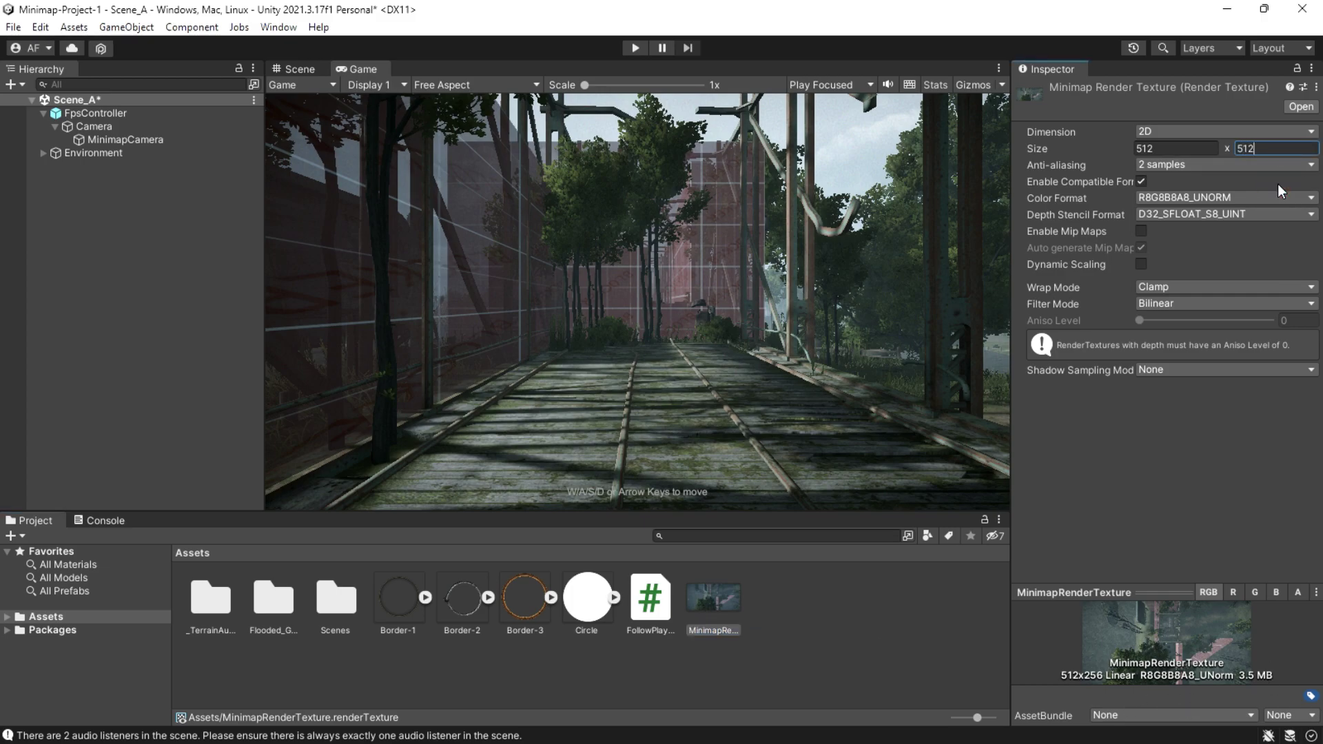
pyautogui.write('512')
pyautogui.press('Return')
pyautogui.moveTo(1182, 591); pyautogui.dragTo(1183, 445)
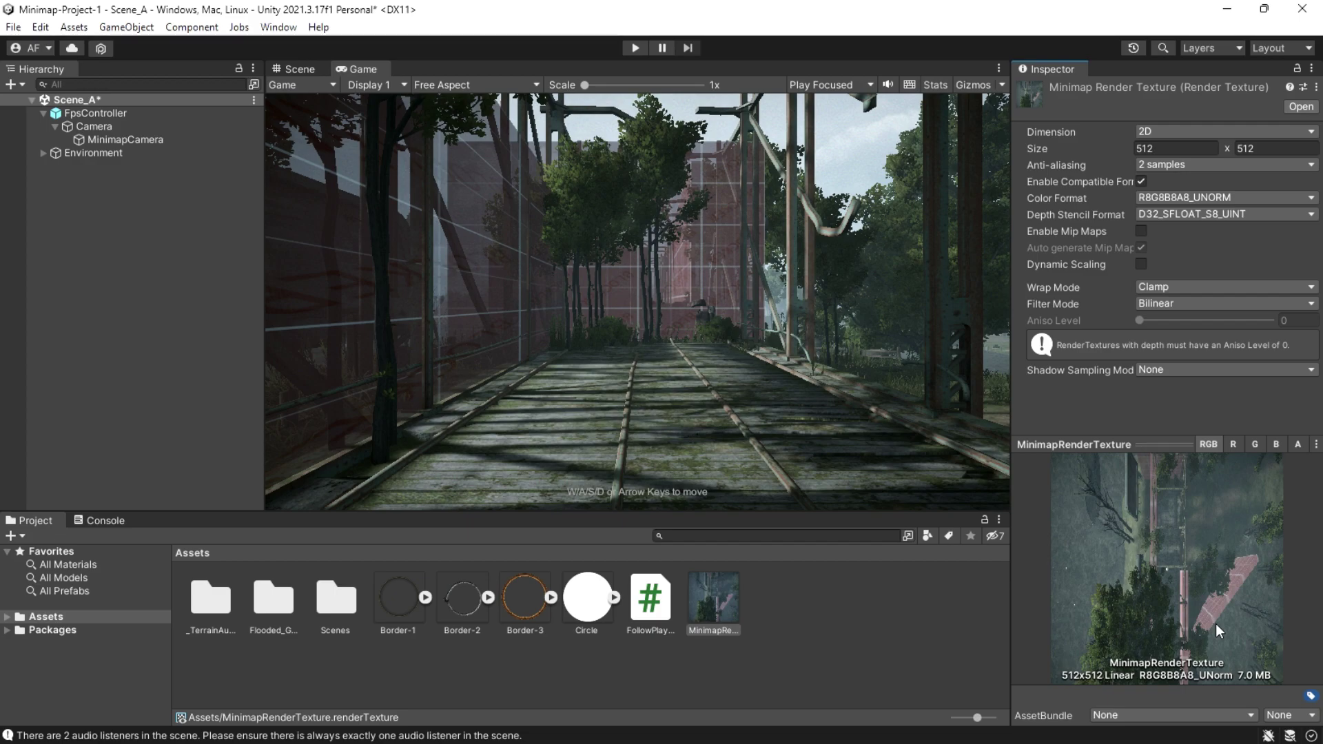
# Add a UI Canvas at the root of the scene
pyautogui.click(94, 201)
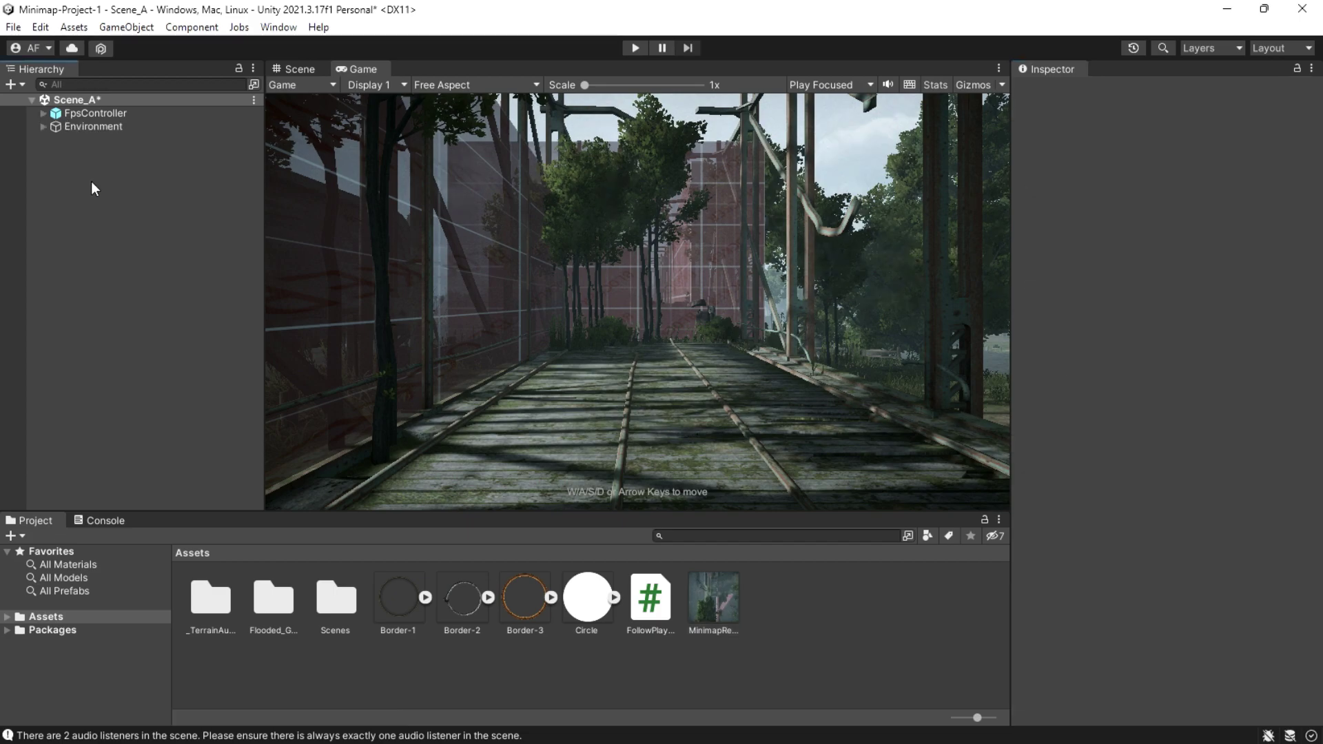
pyautogui.rightClick(85, 163)
pyautogui.moveTo(299, 495)
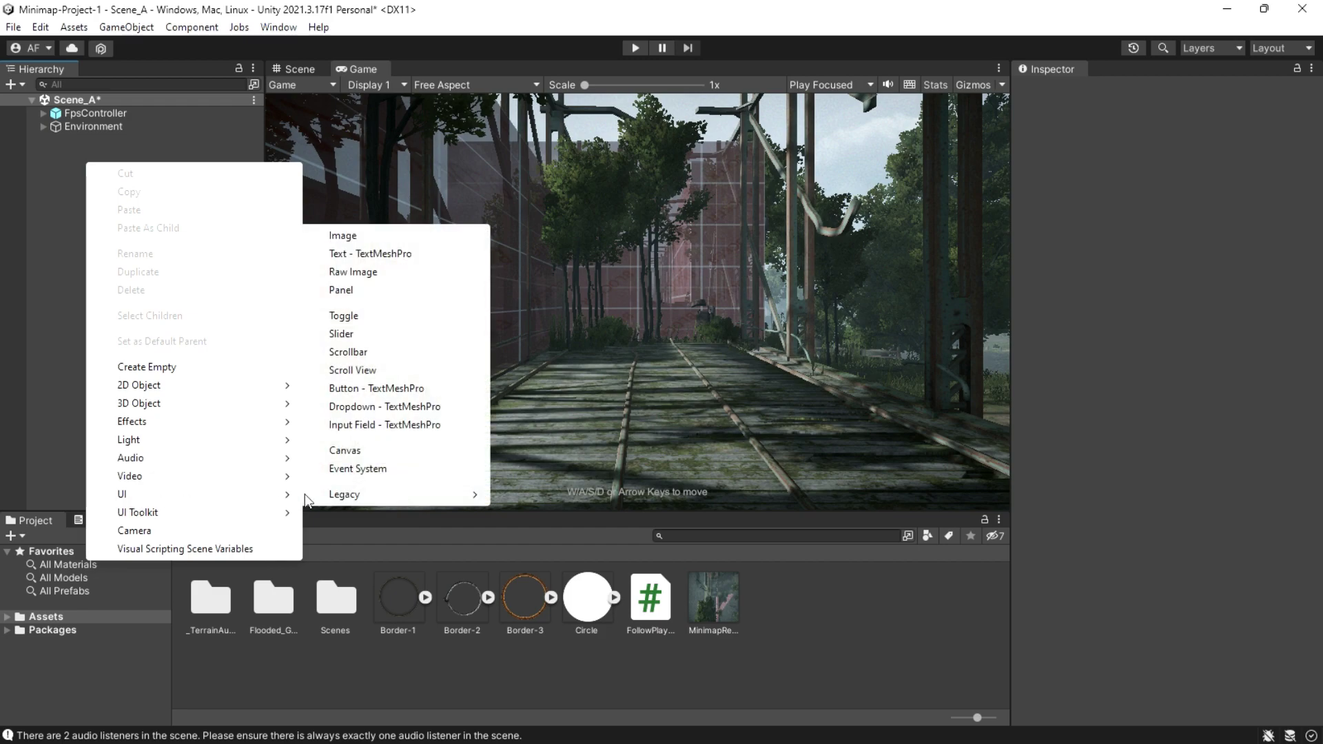
pyautogui.click(345, 451)
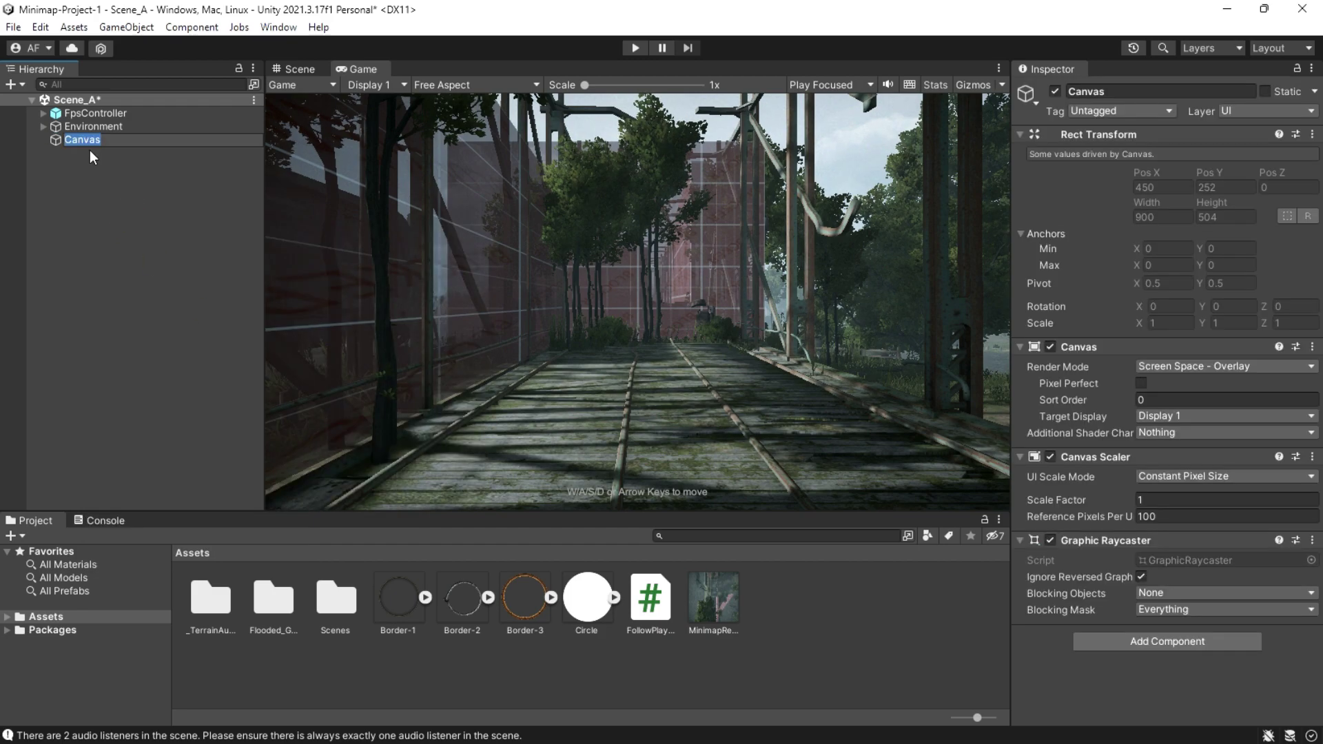
# Set the Canvas Scaler to Scale With Screen Size with a 1280 x 720 reference resolution and a height match of 1
pyautogui.click(1204, 368)
pyautogui.click(1214, 387)
pyautogui.click(1219, 476)
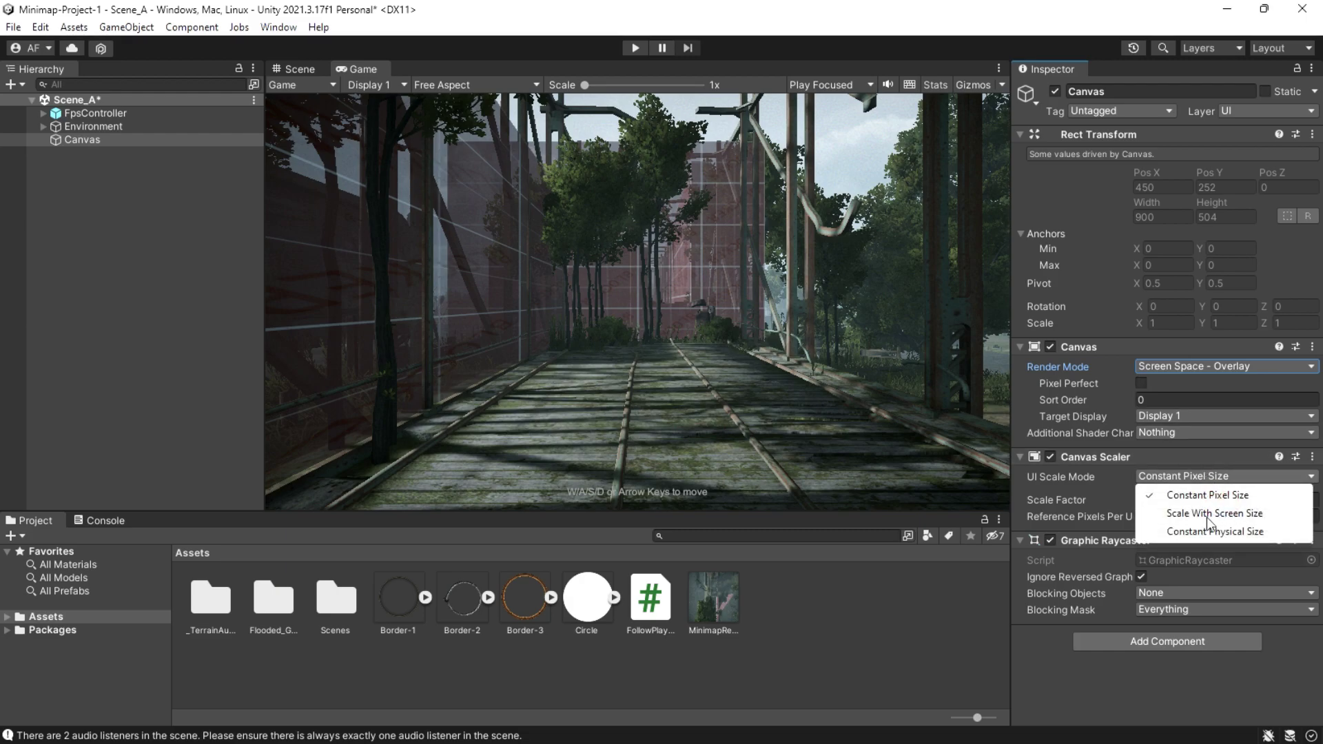
pyautogui.click(1211, 515)
pyautogui.click(1170, 500)
pyautogui.write('1280')
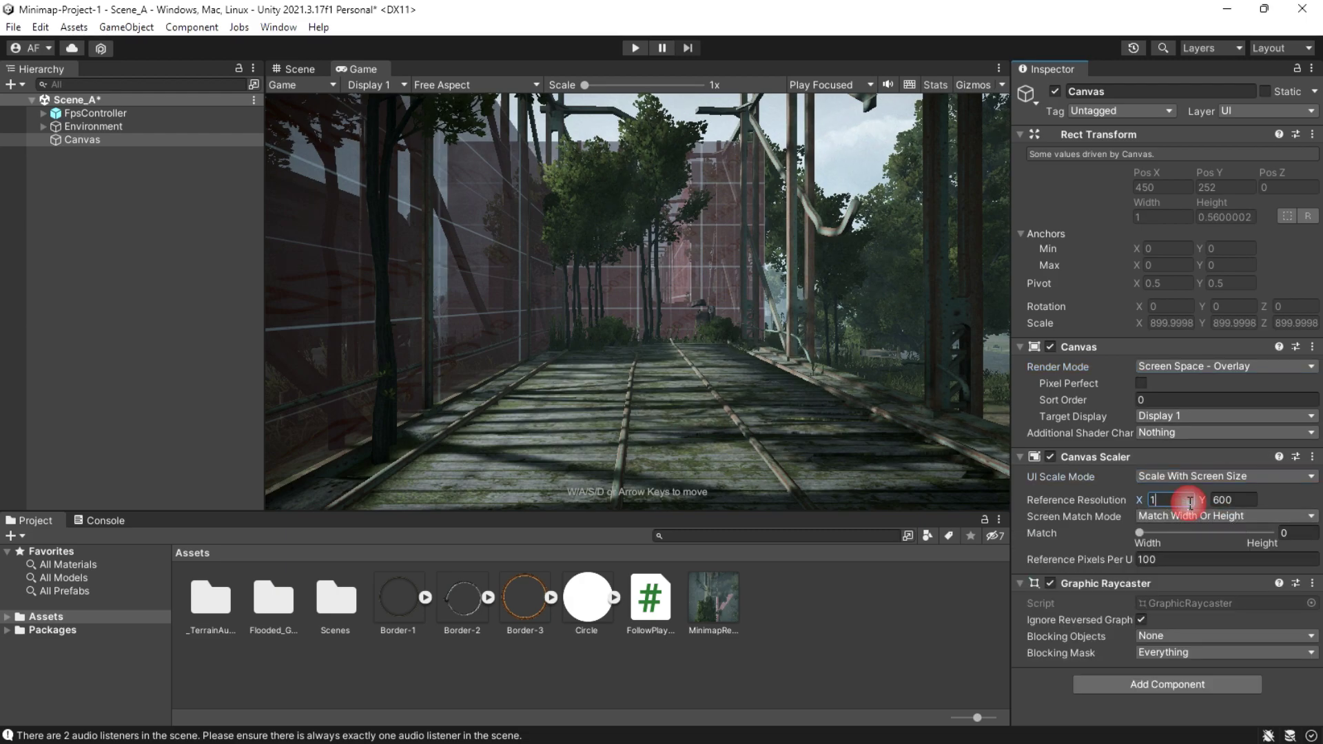
pyautogui.click(1235, 500)
pyautogui.write('720')
pyautogui.moveTo(1235, 533); pyautogui.dragTo(1300, 551)
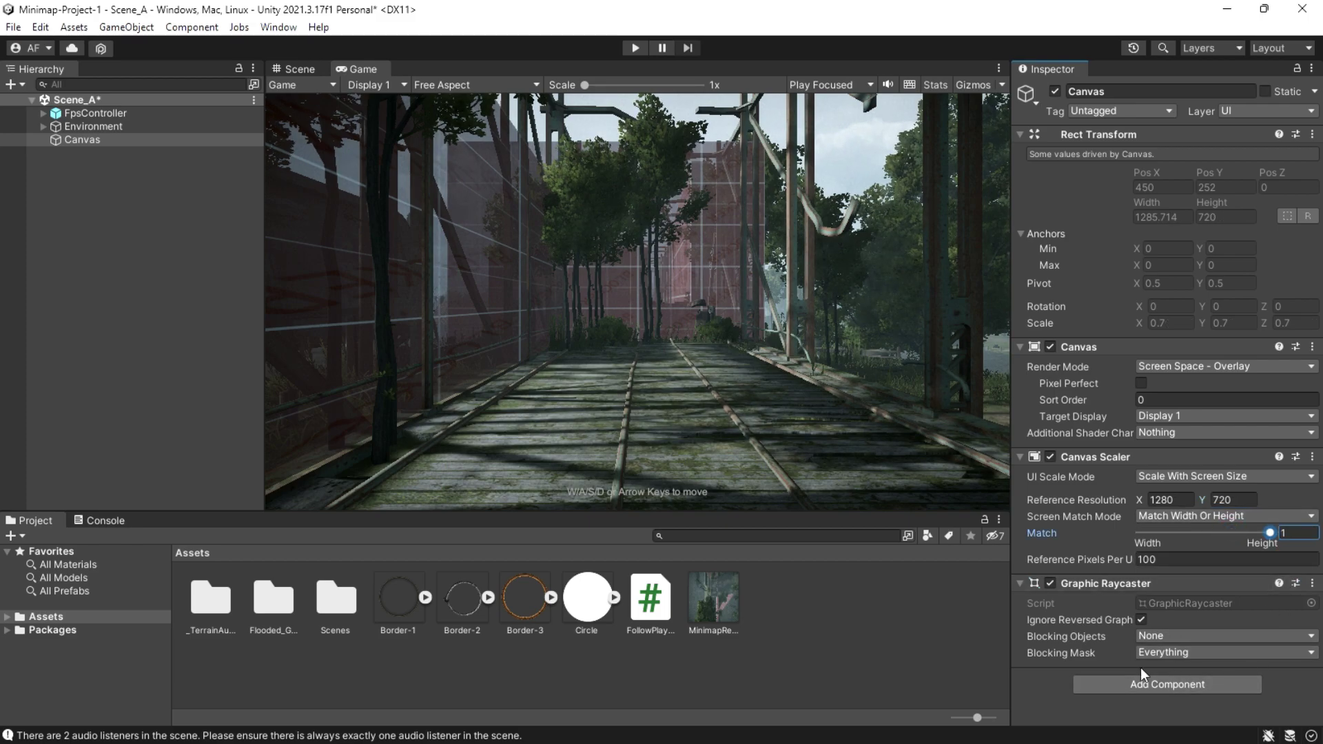
# Add a Raw Image to the Canvas and name it MinimapRenderTexture
pyautogui.rightClick(73, 143)
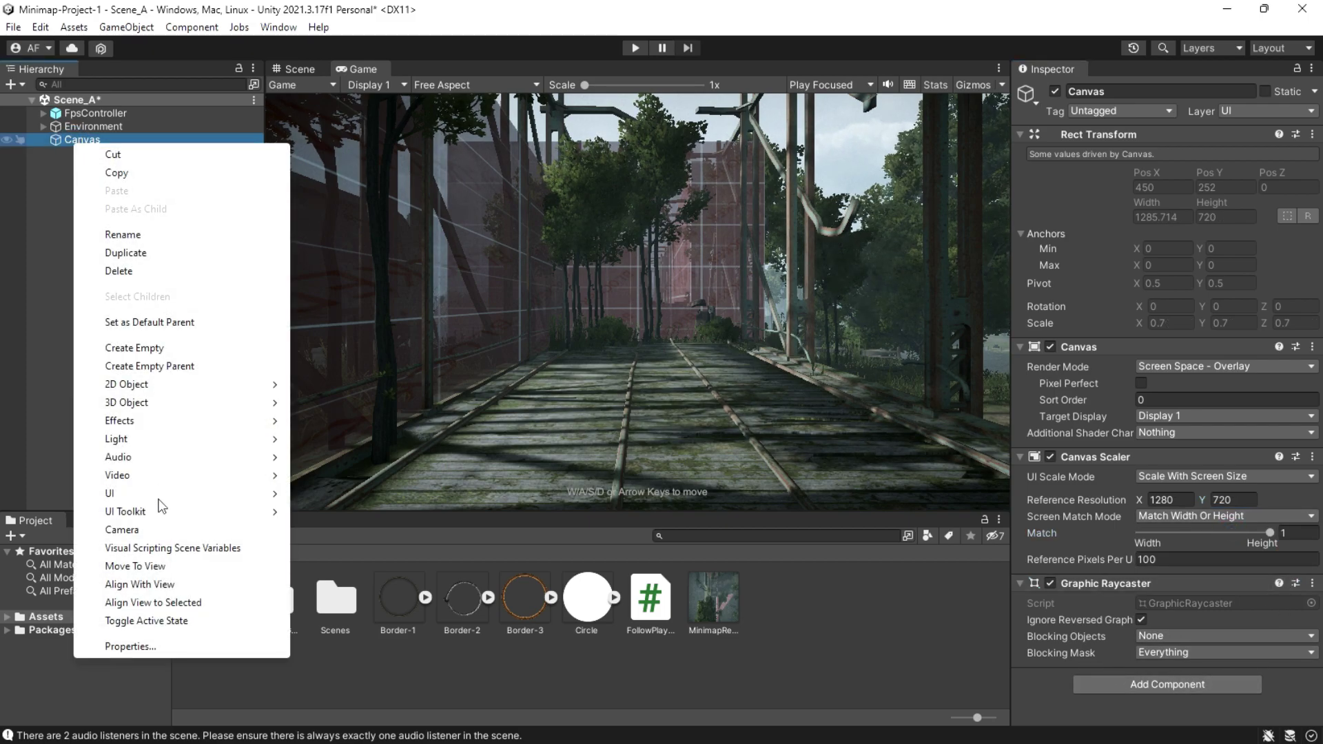
pyautogui.moveTo(159, 494)
pyautogui.click(359, 272)
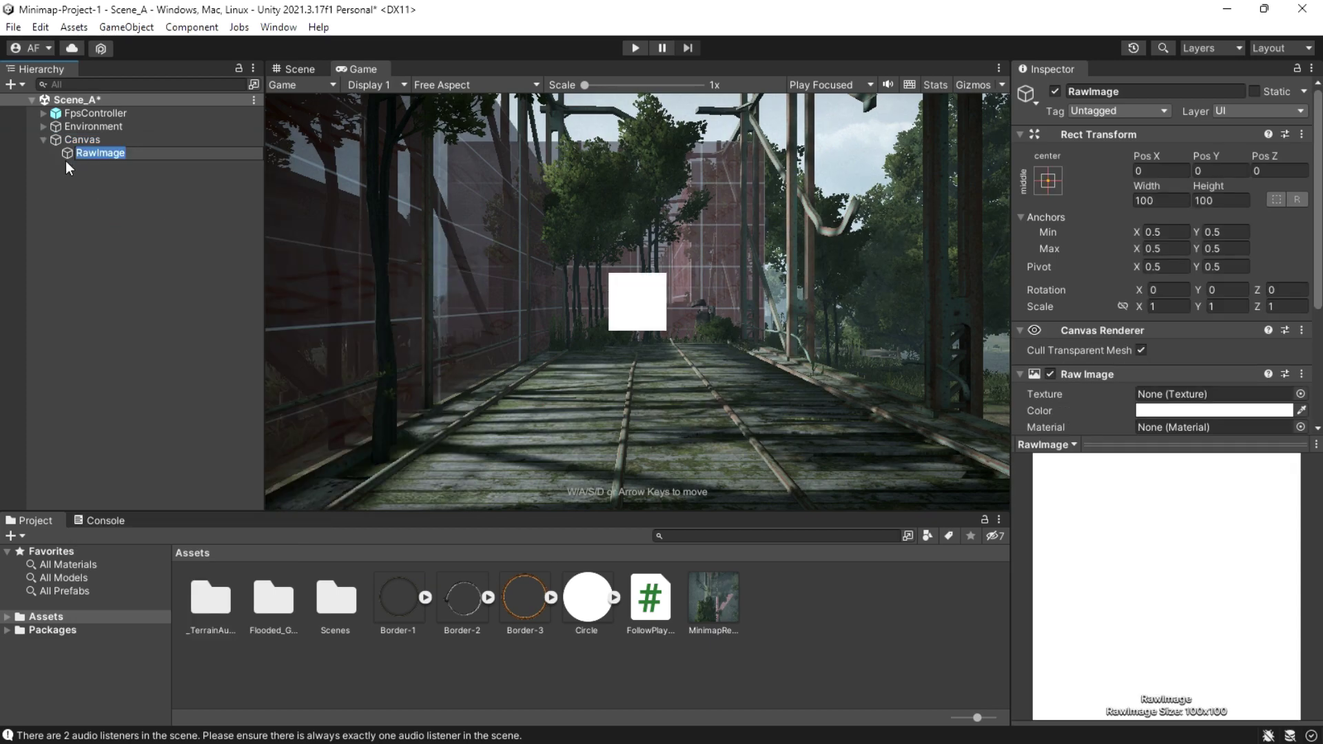
pyautogui.write('MinimapTexture')
pyautogui.press('BackSpace')
pyautogui.press('BackSpace')
pyautogui.press('BackSpace')
pyautogui.press('BackSpace')
pyautogui.press('BackSpace')
pyautogui.press('BackSpace')
pyautogui.press('BackSpace')
pyautogui.write('RenderTexture')
pyautogui.press('Return')
# Assign the MinimapRenderTexture asset as the raw image's texture
pyautogui.moveTo(1198, 445); pyautogui.dragTo(1203, 587)
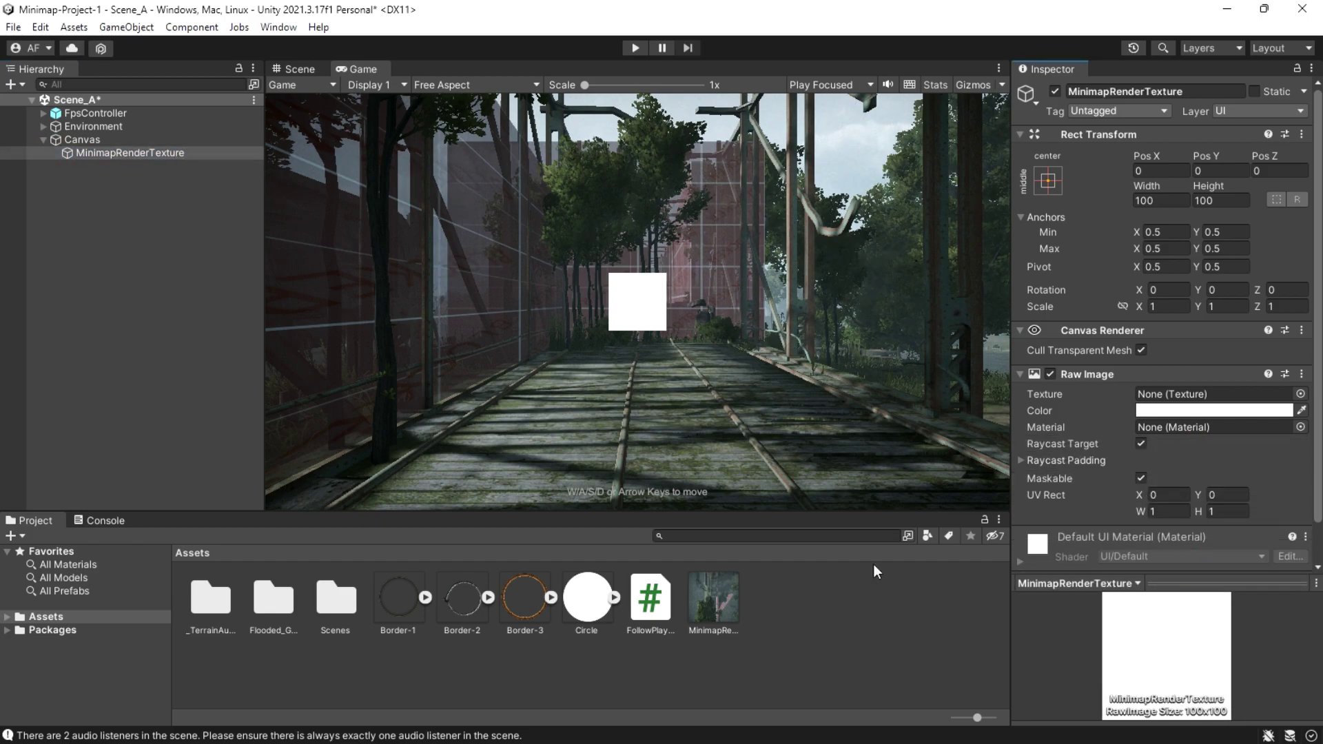
pyautogui.moveTo(725, 596); pyautogui.dragTo(1213, 394)
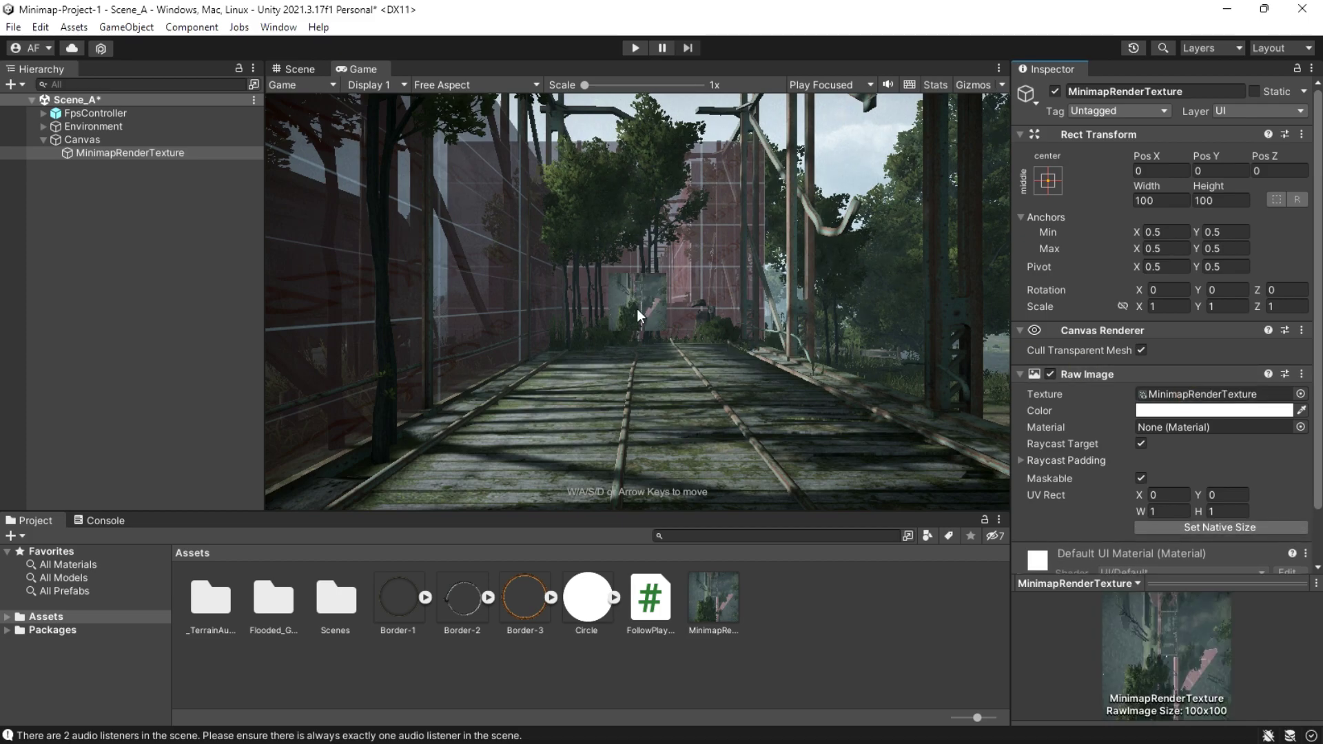
# Resize the MinimapRenderTexture raw image to a width of 200 and a height of 200
pyautogui.click(1162, 201)
pyautogui.write('200')
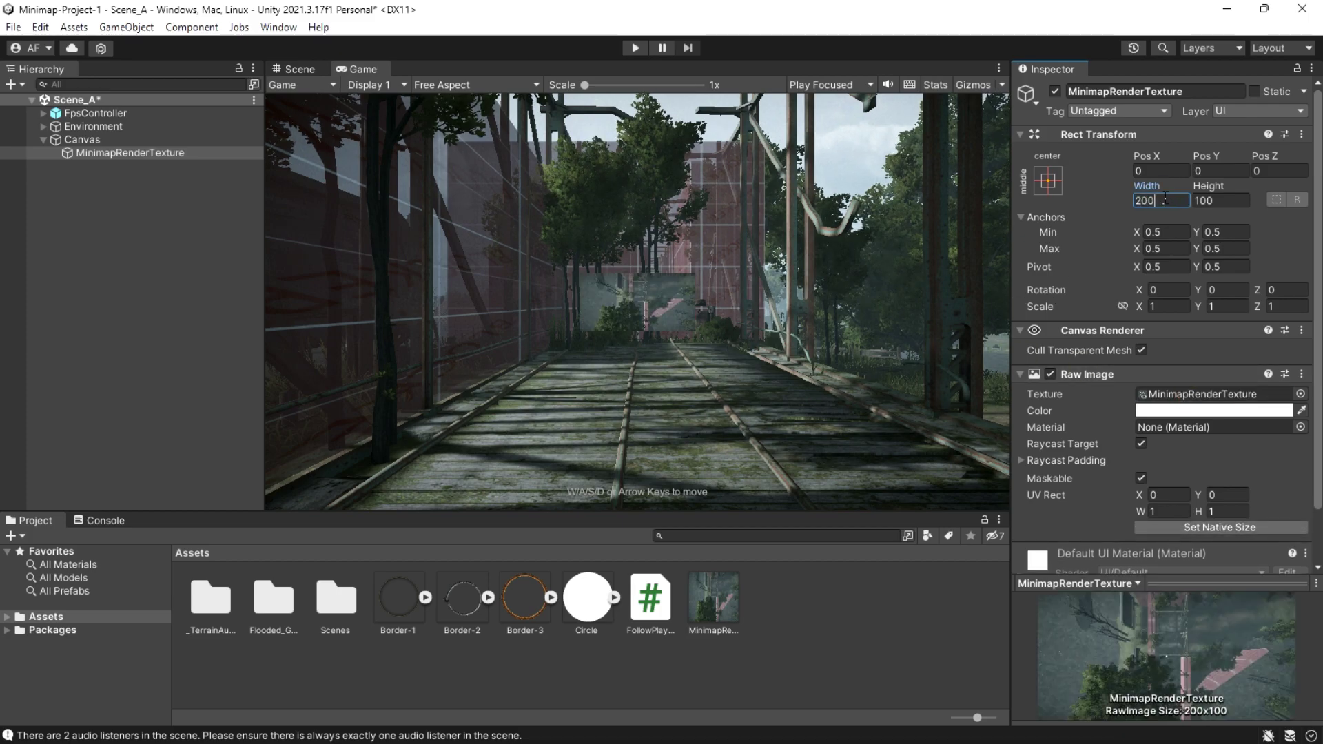
pyautogui.write('200')
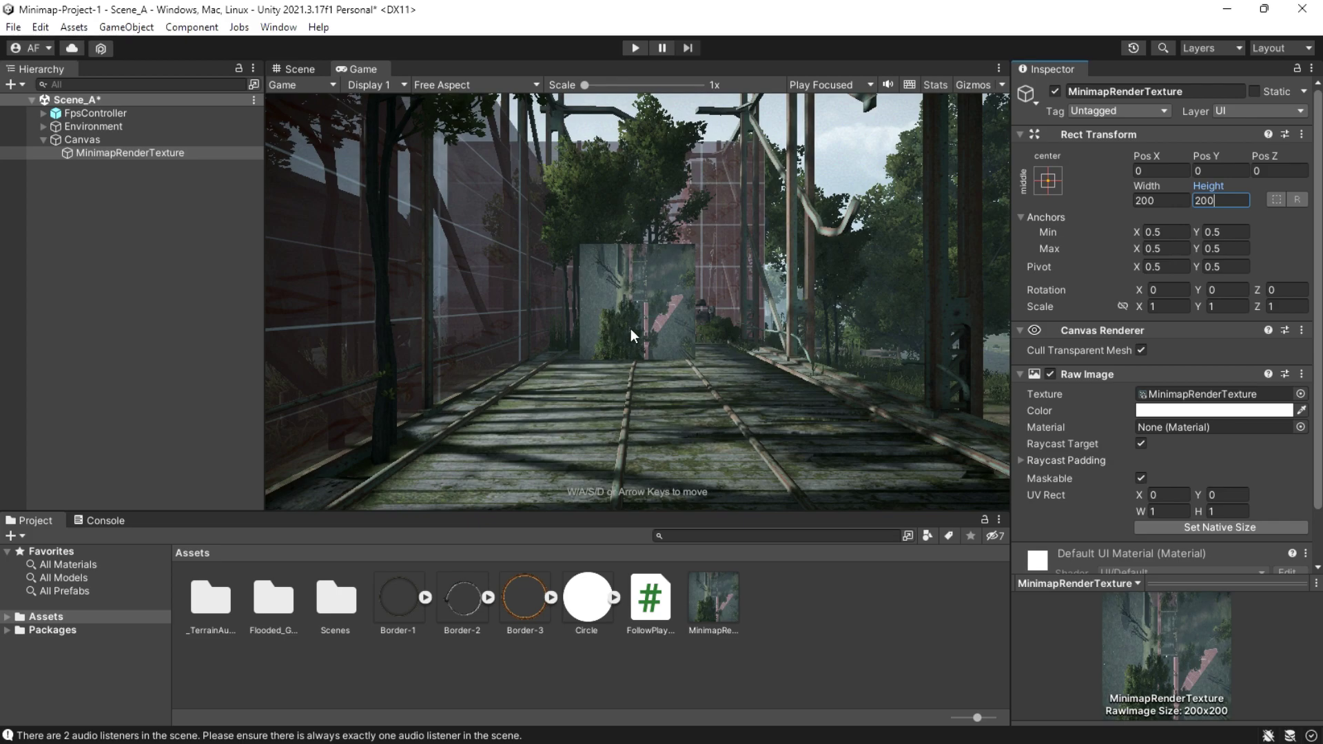
# Move the minimap raw image into the lower-right corner of the Canvas, at about Pos X 523 and Pos Y -243
pyautogui.click(297, 68)
pyautogui.doubleClick(114, 155)
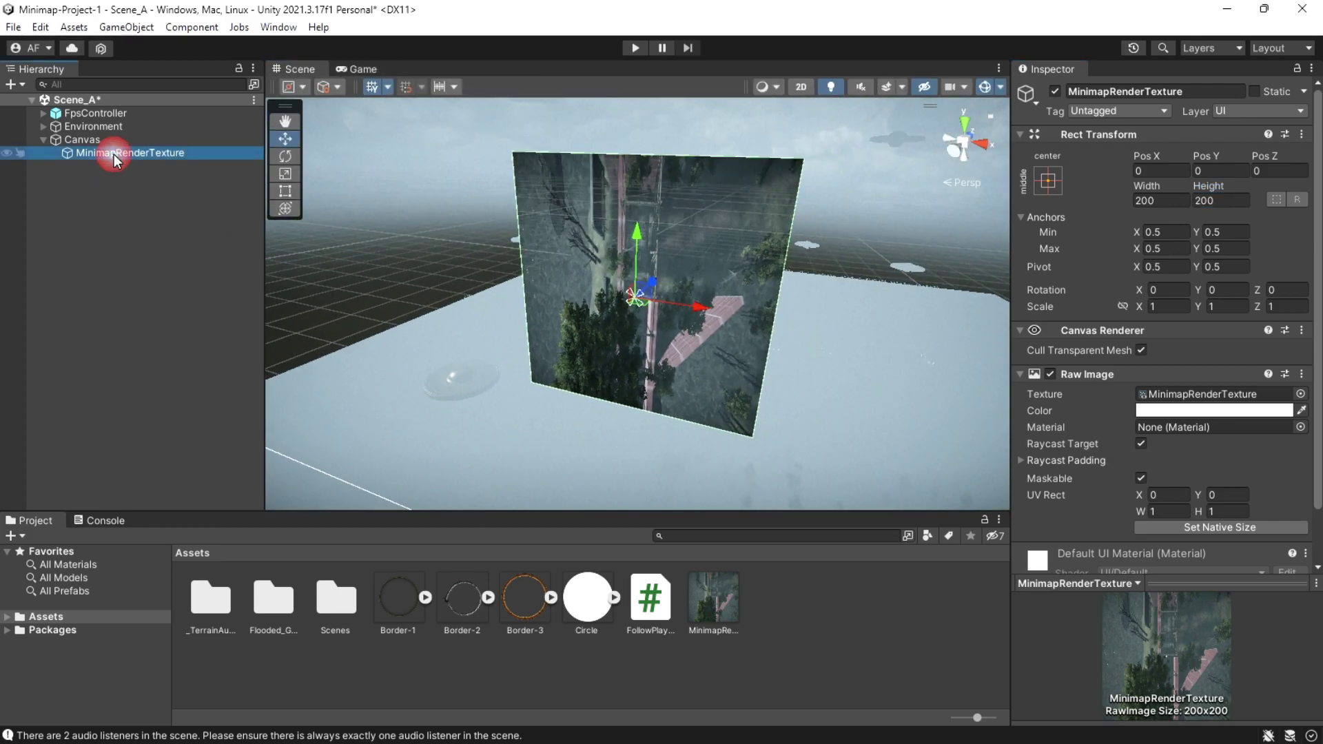
pyautogui.click(801, 87)
pyautogui.press('t')
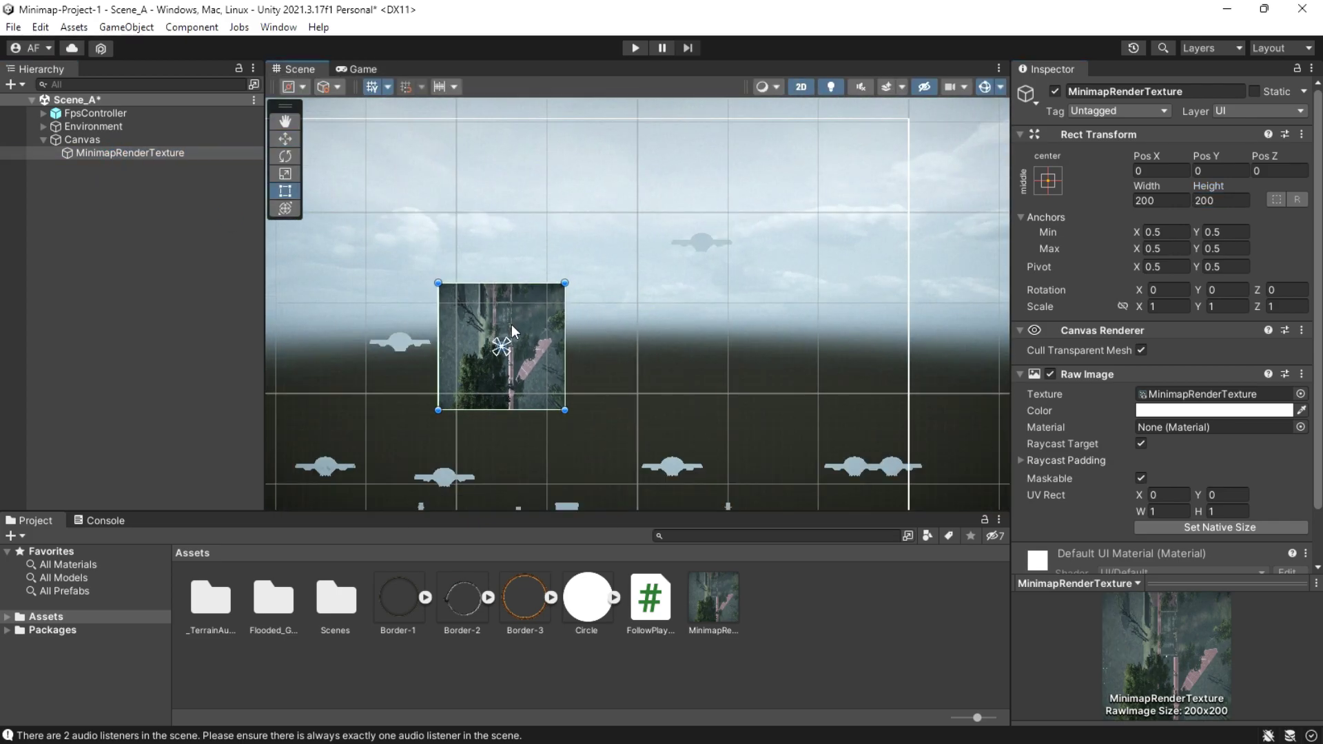
pyautogui.scroll(-2, 511, 325)
pyautogui.press('w')
pyautogui.moveTo(508, 341); pyautogui.dragTo(754, 449)
pyautogui.moveTo(754, 448); pyautogui.dragTo(796, 342, button='middle')
pyautogui.moveTo(796, 342); pyautogui.dragTo(797, 345)
pyautogui.click(803, 87)
pyautogui.click(356, 69)
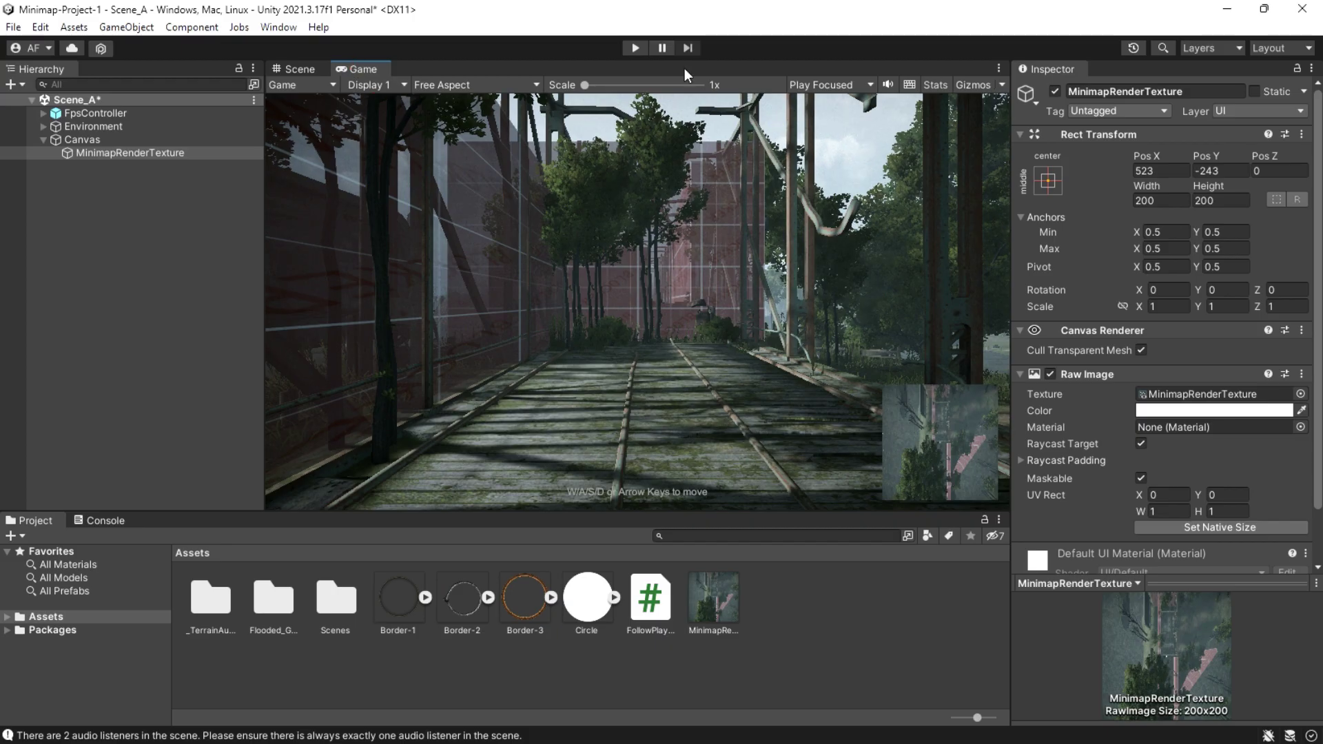
# Play-test the scene in a maximized Game view, walking and looking around to check how the minimap behaves
pyautogui.click(634, 48)
pyautogui.hotkey('shift', 'space')
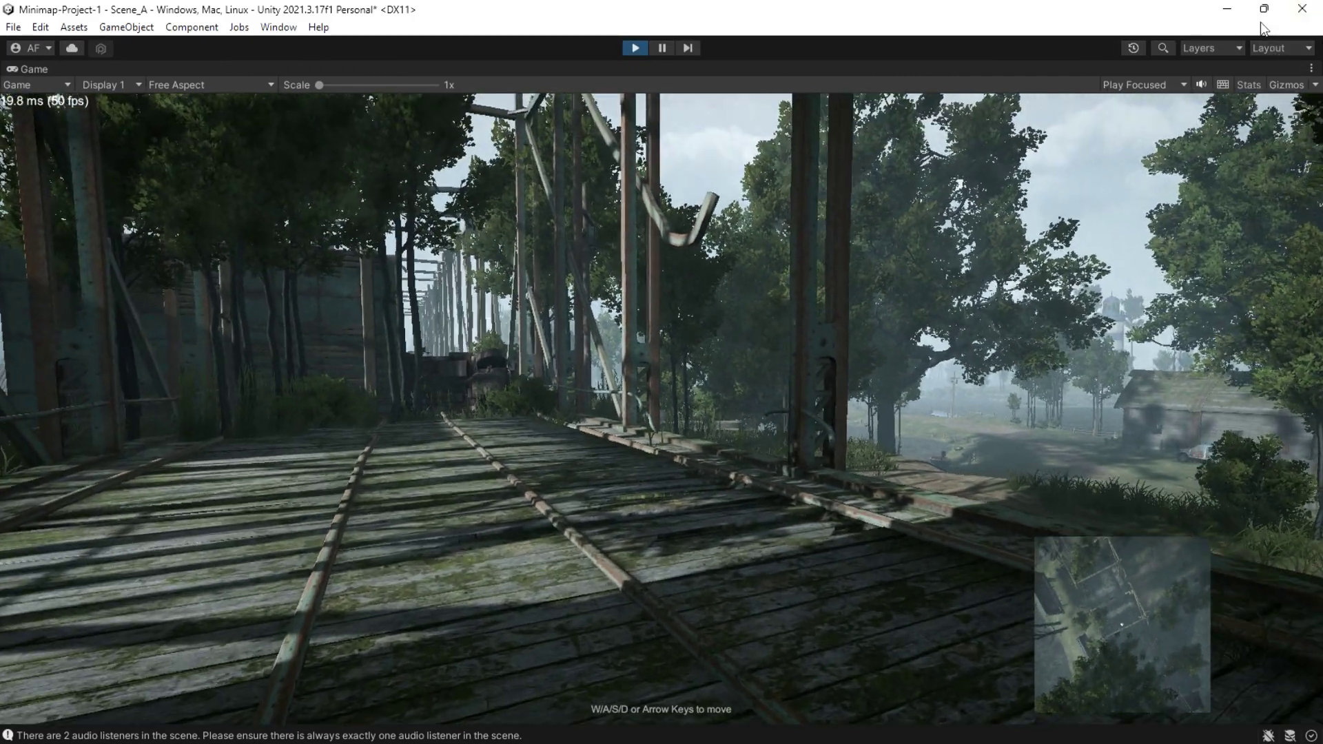
pyautogui.press('w')
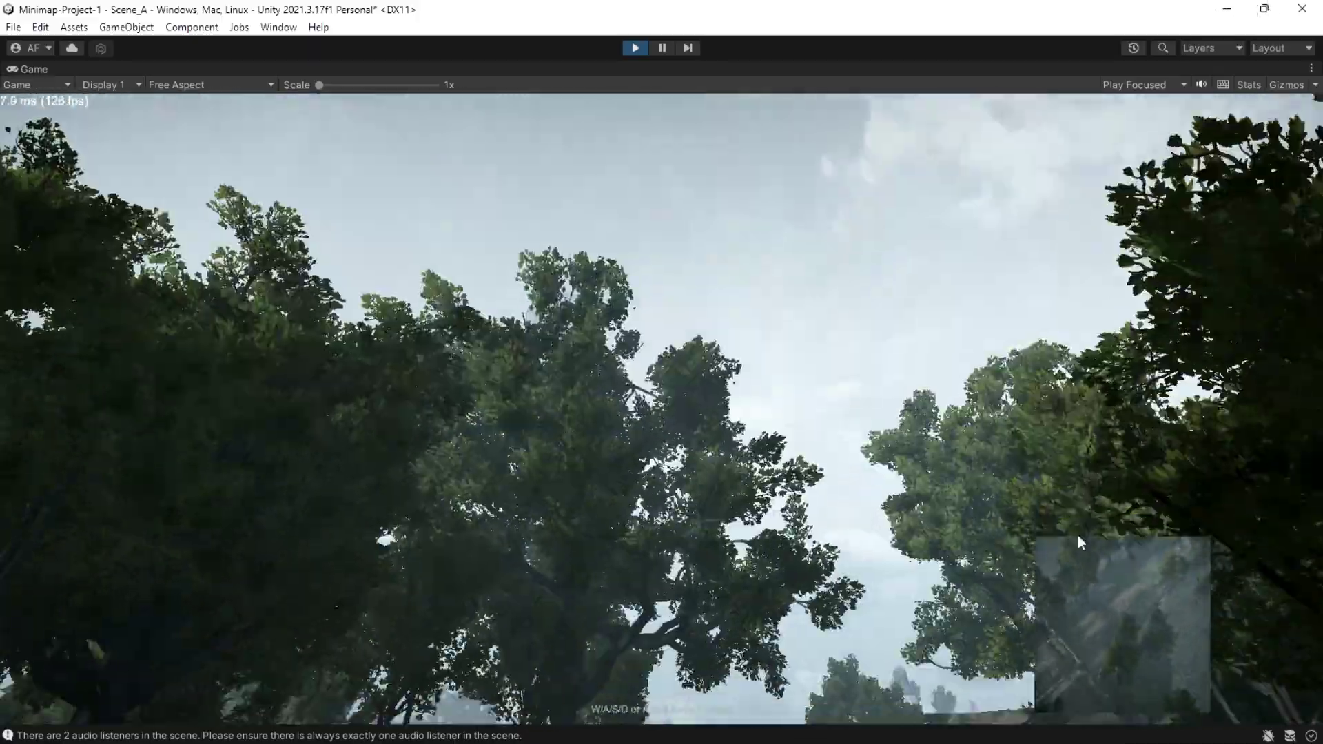
pyautogui.press('w')
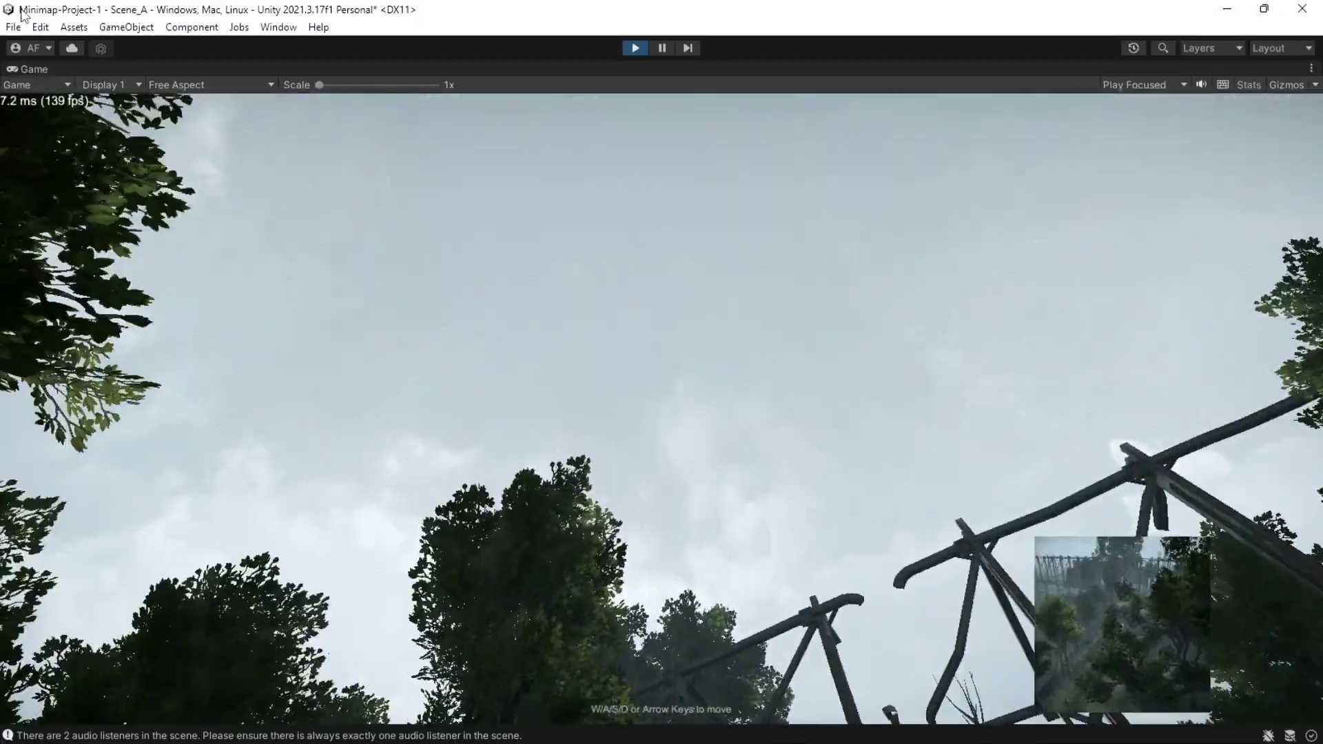
pyautogui.press('w')
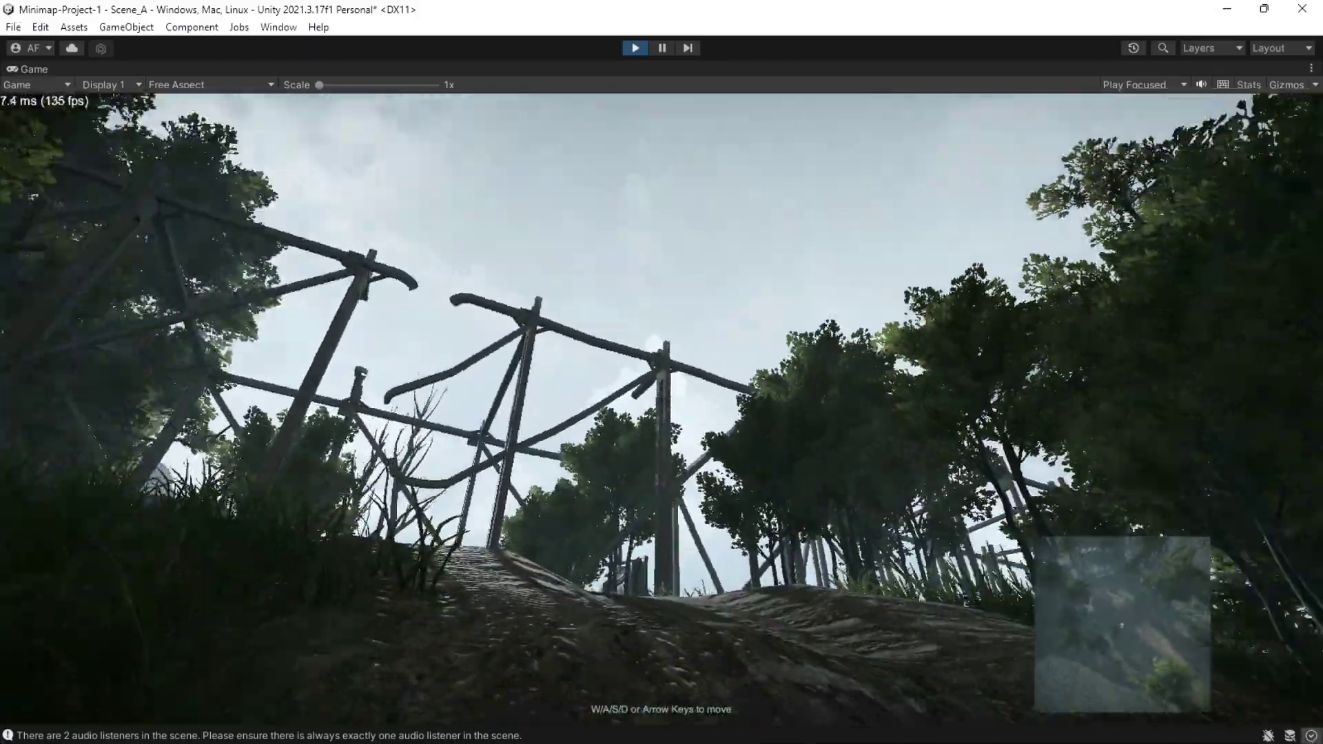
pyautogui.press('w')
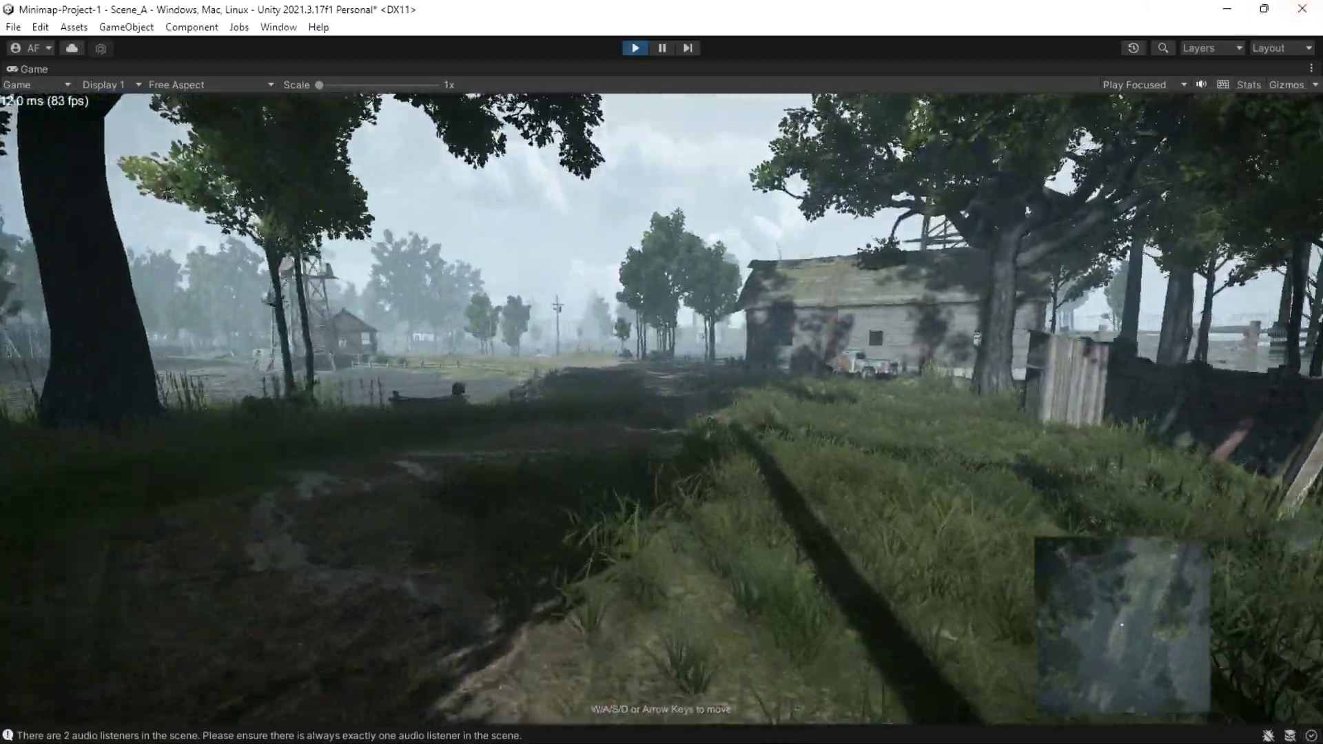
pyautogui.press('w')
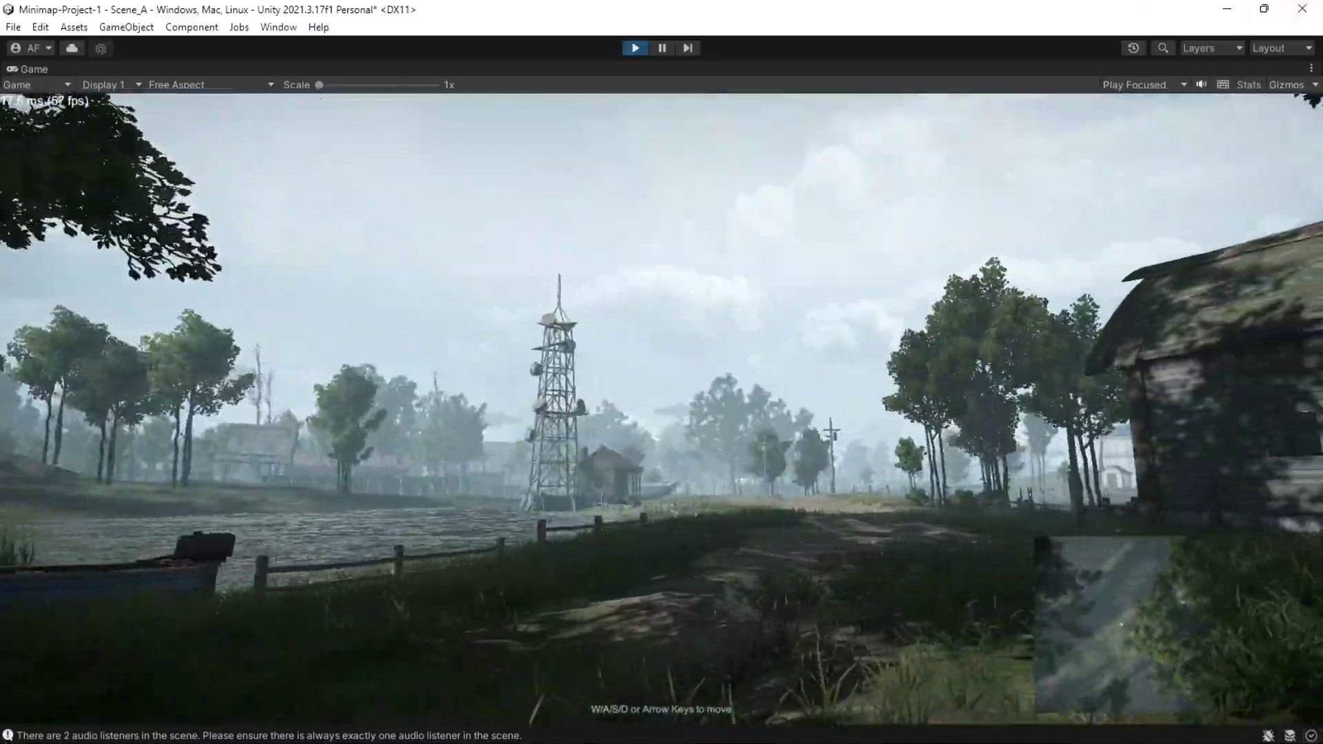
pyautogui.press('w')
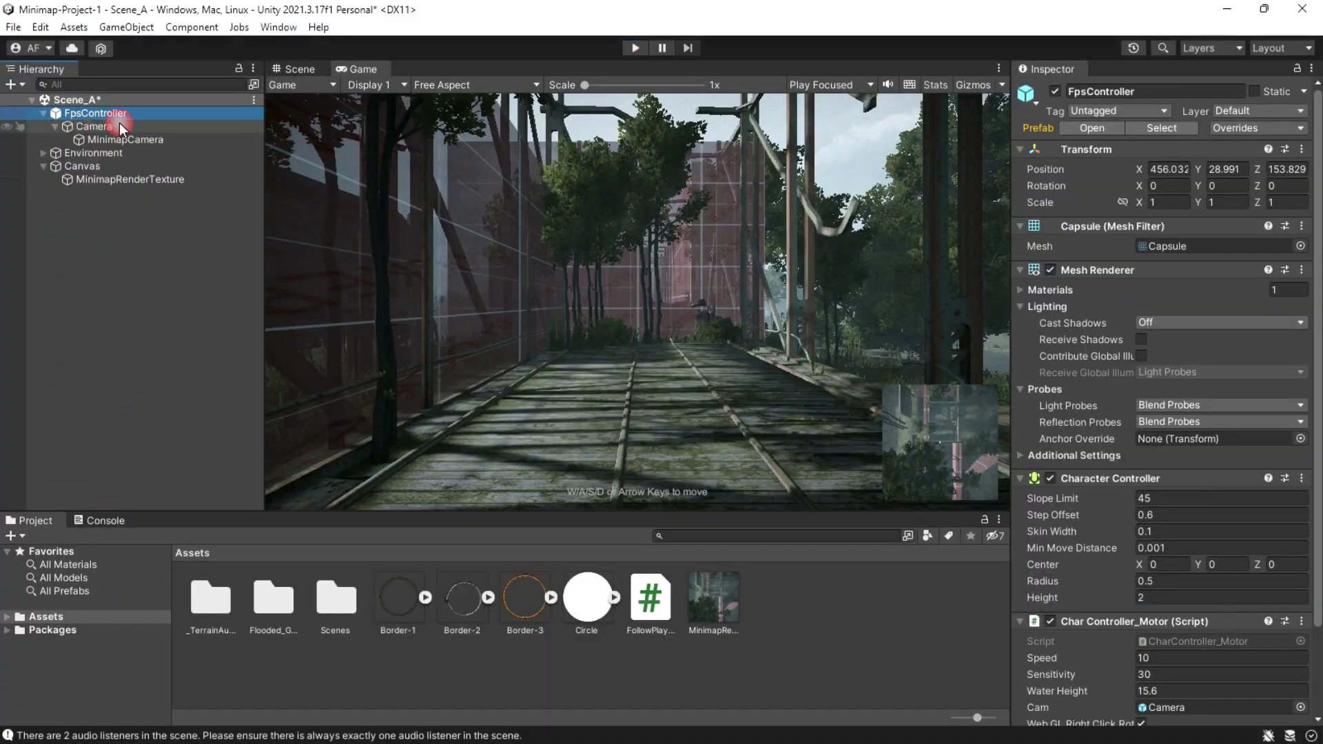
# Move MinimapCamera out of the FpsController's Camera to the root of the scene hierarchy
pyautogui.scroll(-3, 1278, 613)
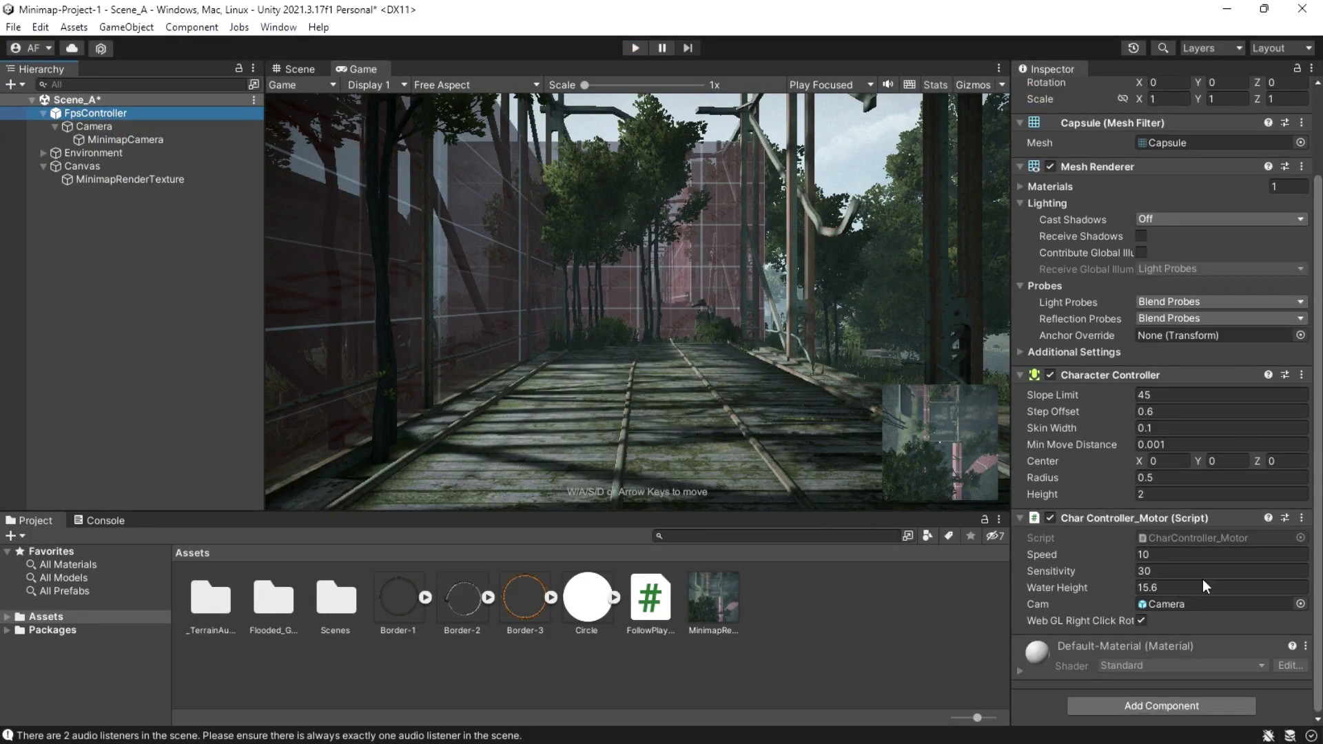
pyautogui.scroll(3, 1161, 614)
pyautogui.click(110, 139)
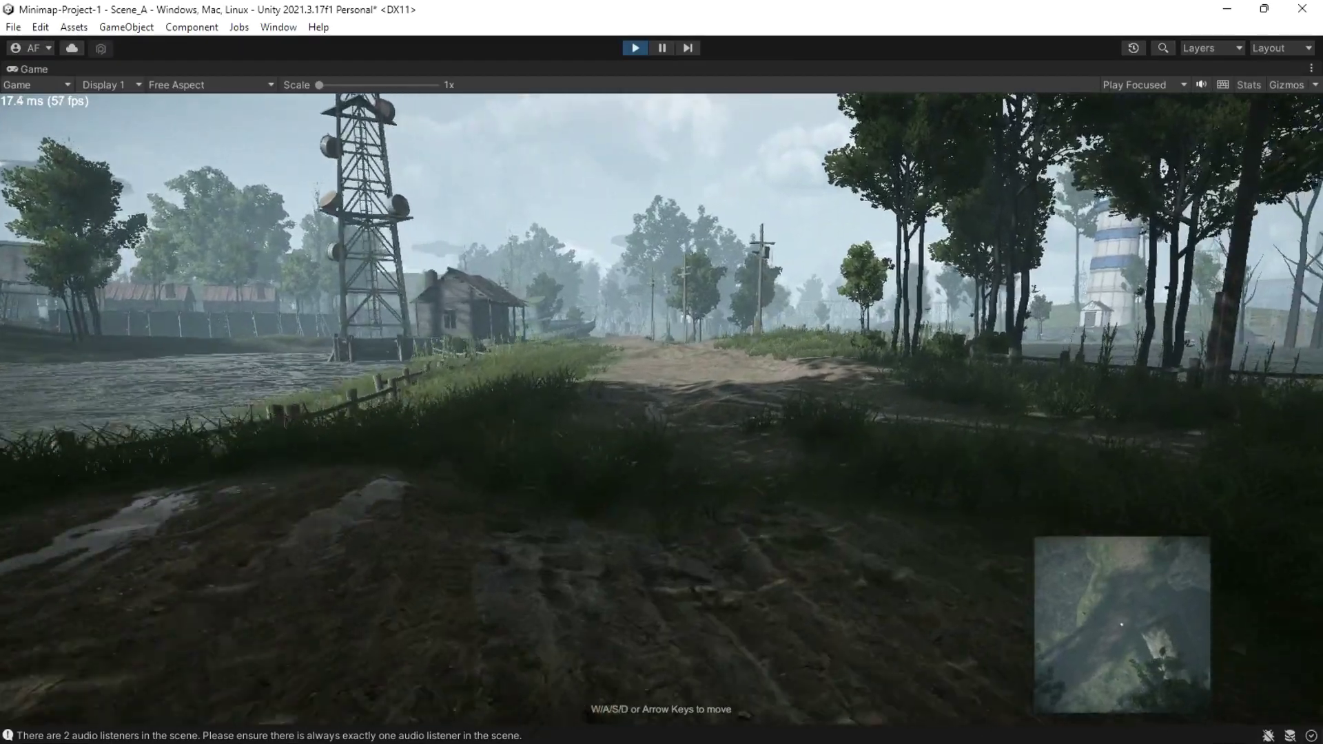
pyautogui.press('w')
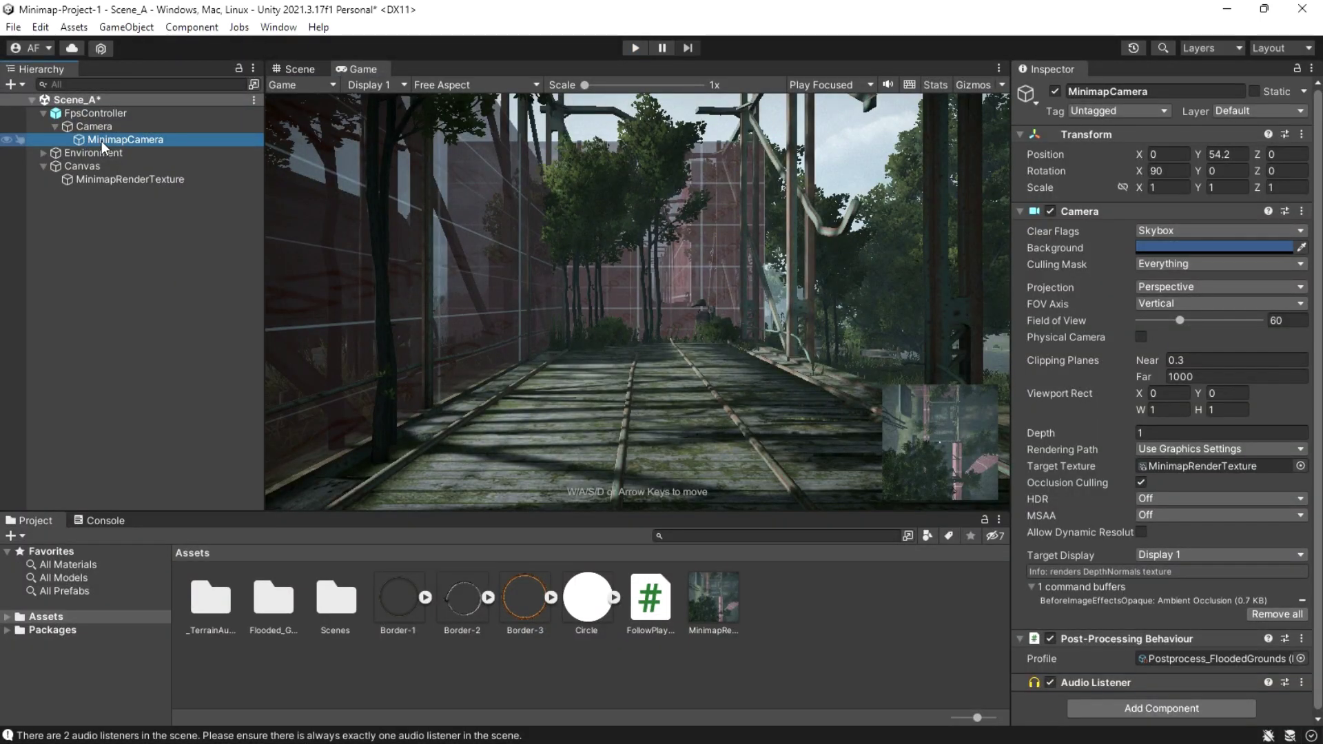
pyautogui.moveTo(101, 140); pyautogui.dragTo(86, 226)
pyautogui.click(43, 153)
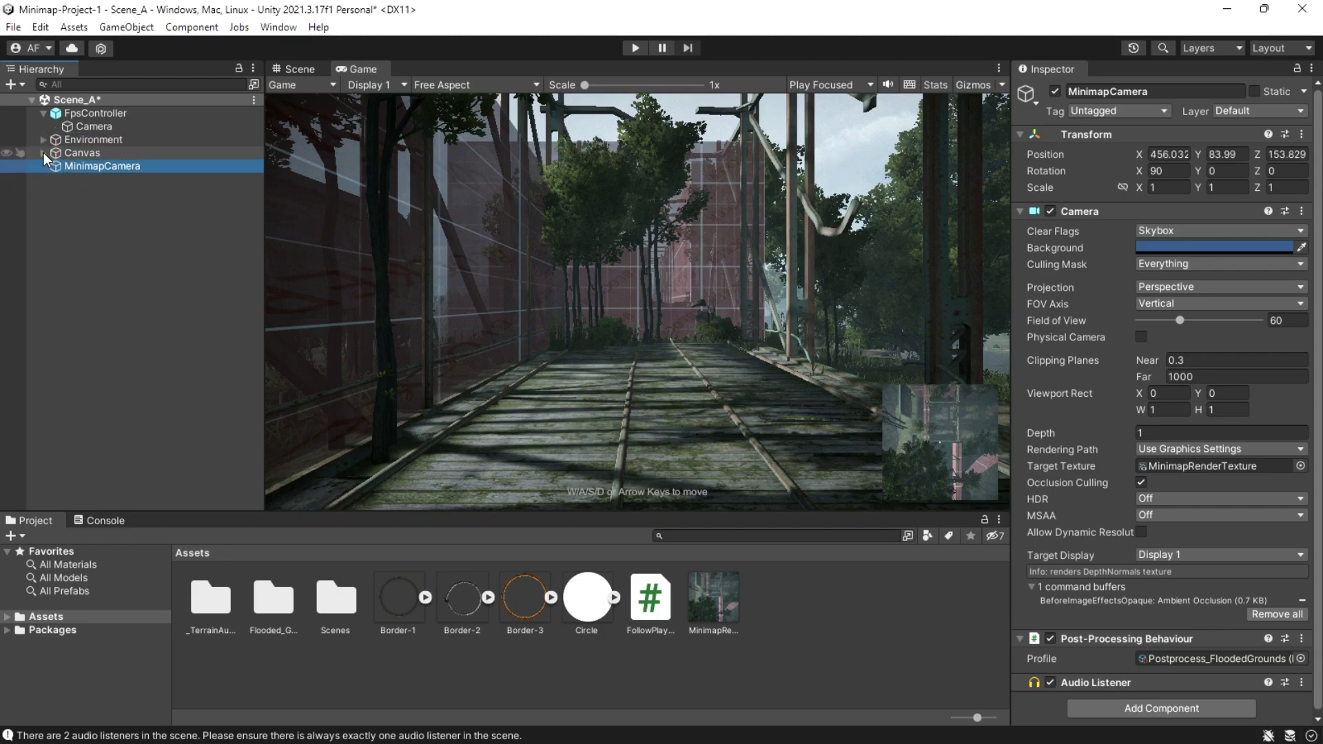
pyautogui.click(43, 152)
# Remove the Audio Listener component from MinimapCamera and attach the FollowPlayer script to it
pyautogui.scroll(-1, 1284, 604)
pyautogui.rightClick(1084, 682)
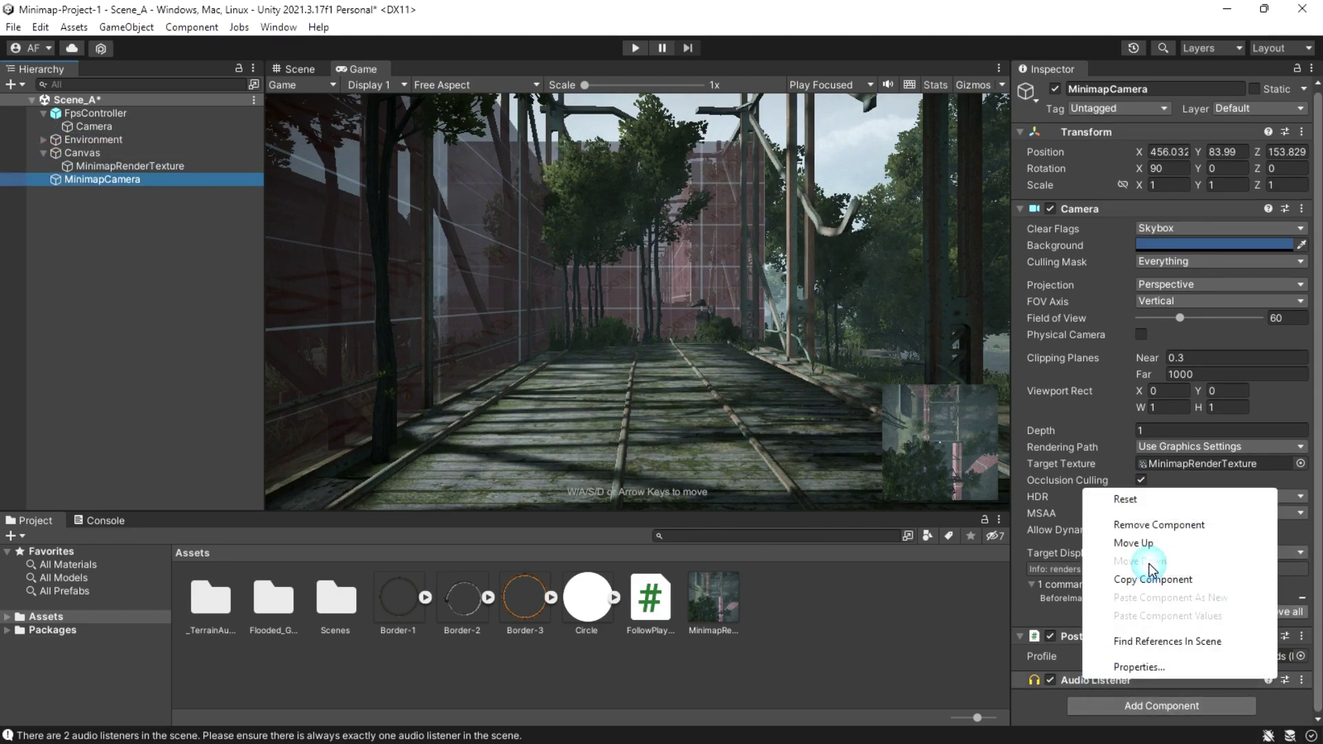
pyautogui.click(1158, 526)
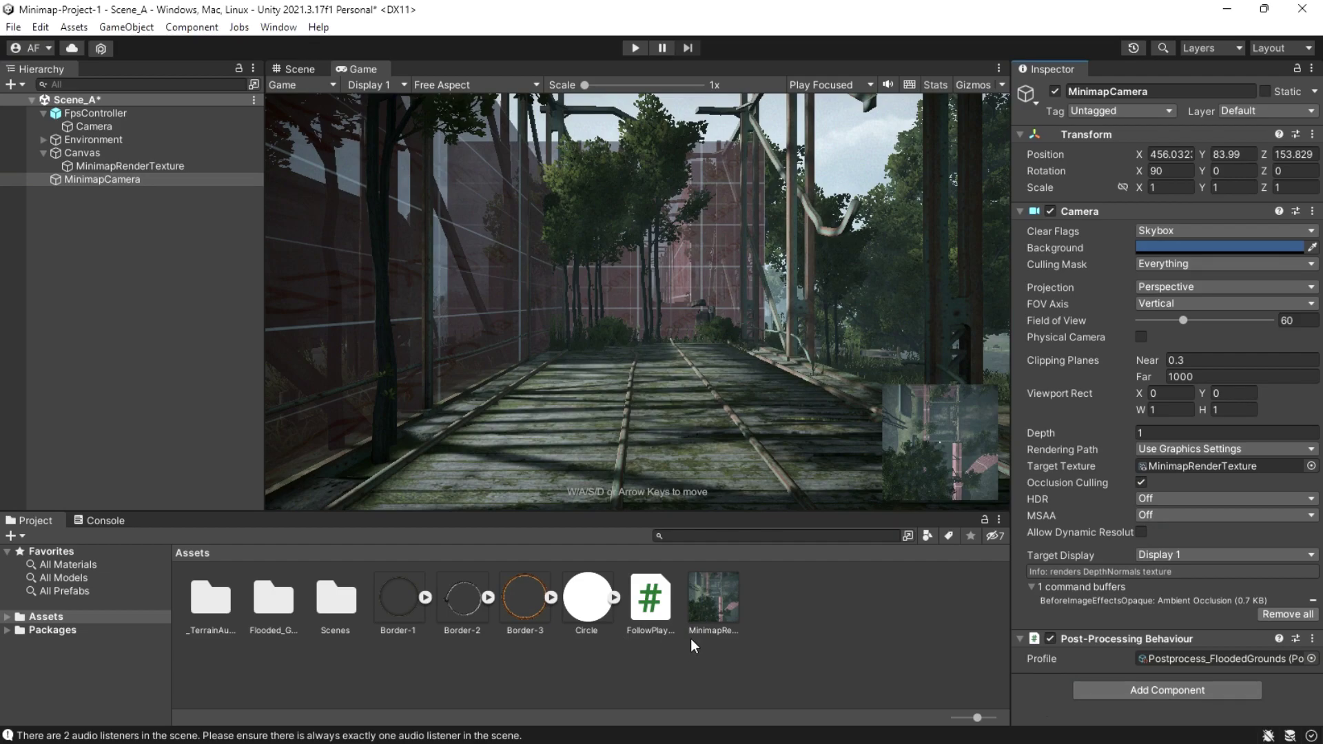
pyautogui.moveTo(656, 613); pyautogui.dragTo(1095, 684)
# Open the FollowPlayer script in Visual Studio and examine its serialized fields and the Vector3.Lerp position code in LateUpdate, then return to Unity
pyautogui.doubleClick(1179, 608)
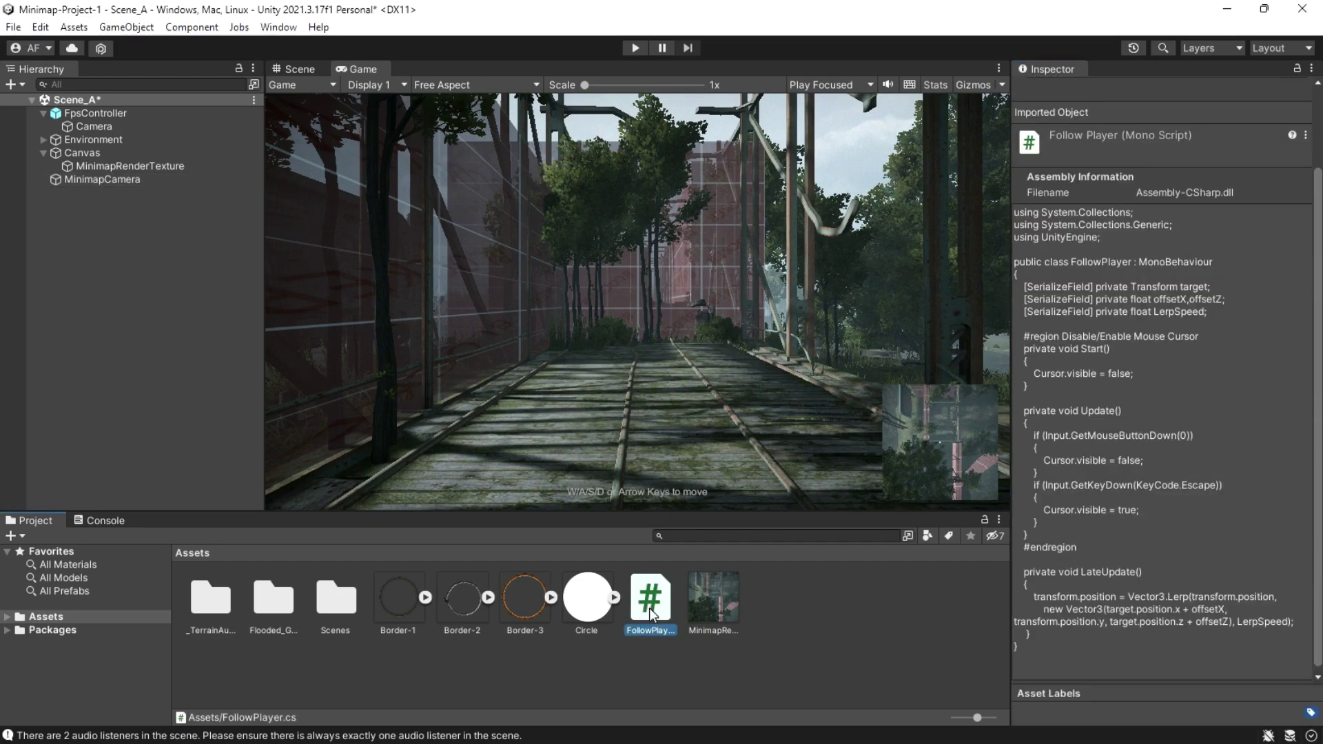
pyautogui.click(483, 262)
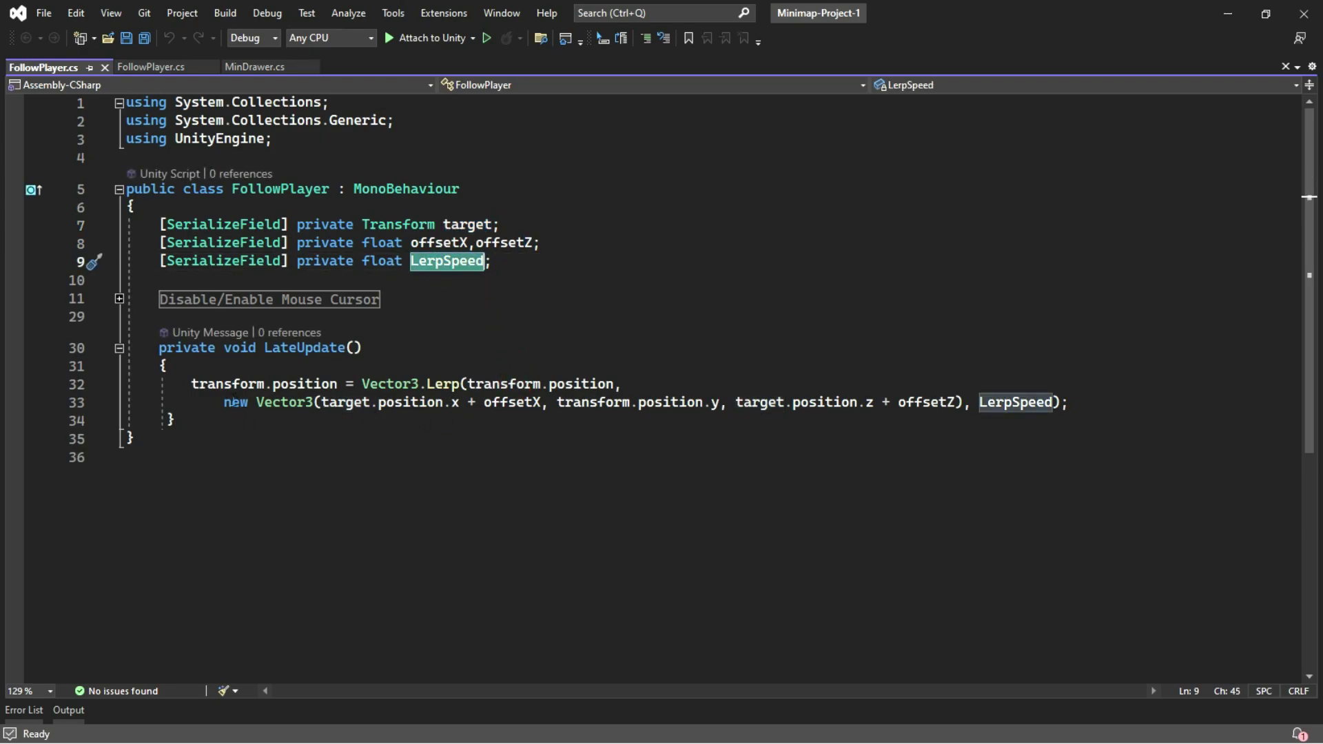
pyautogui.click(228, 384)
pyautogui.click(303, 384)
pyautogui.moveTo(363, 384); pyautogui.dragTo(485, 384)
pyautogui.click(610, 384)
pyautogui.moveTo(256, 404); pyautogui.dragTo(763, 414)
pyautogui.click(598, 407)
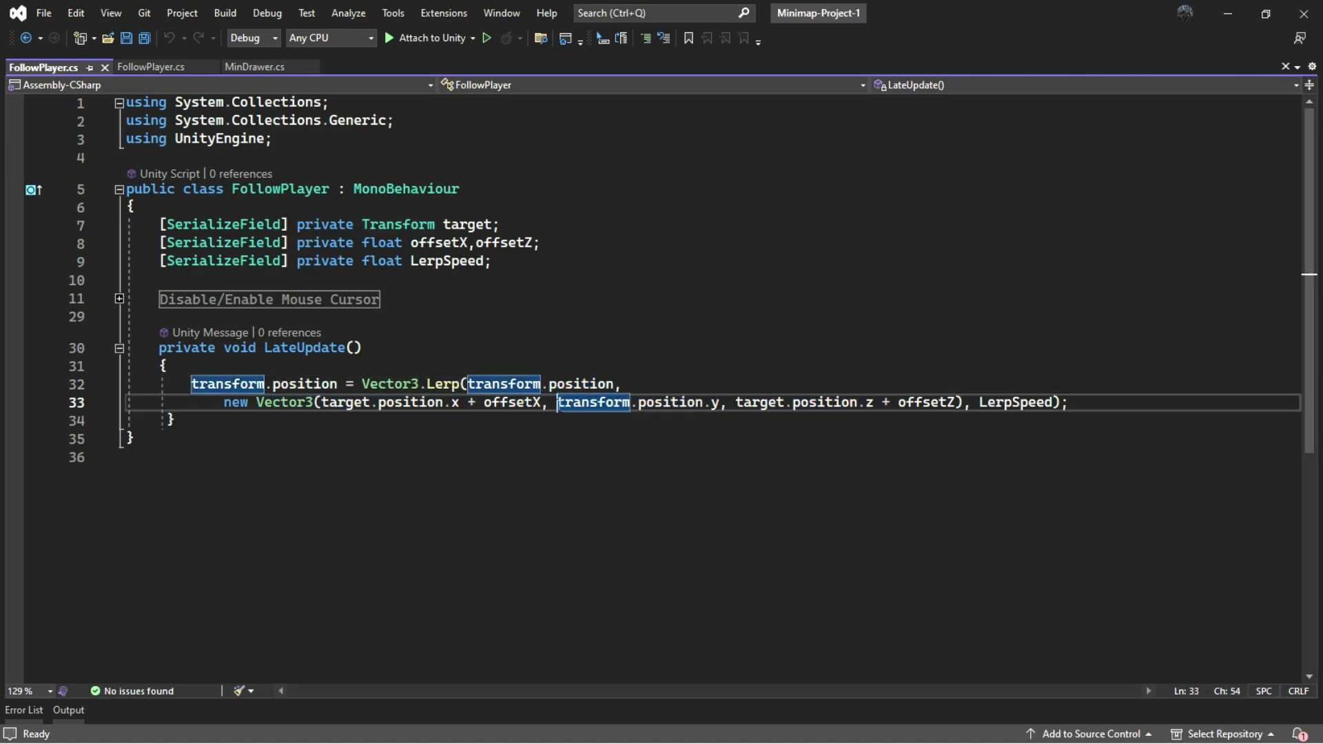
pyautogui.moveTo(557, 401); pyautogui.dragTo(712, 402)
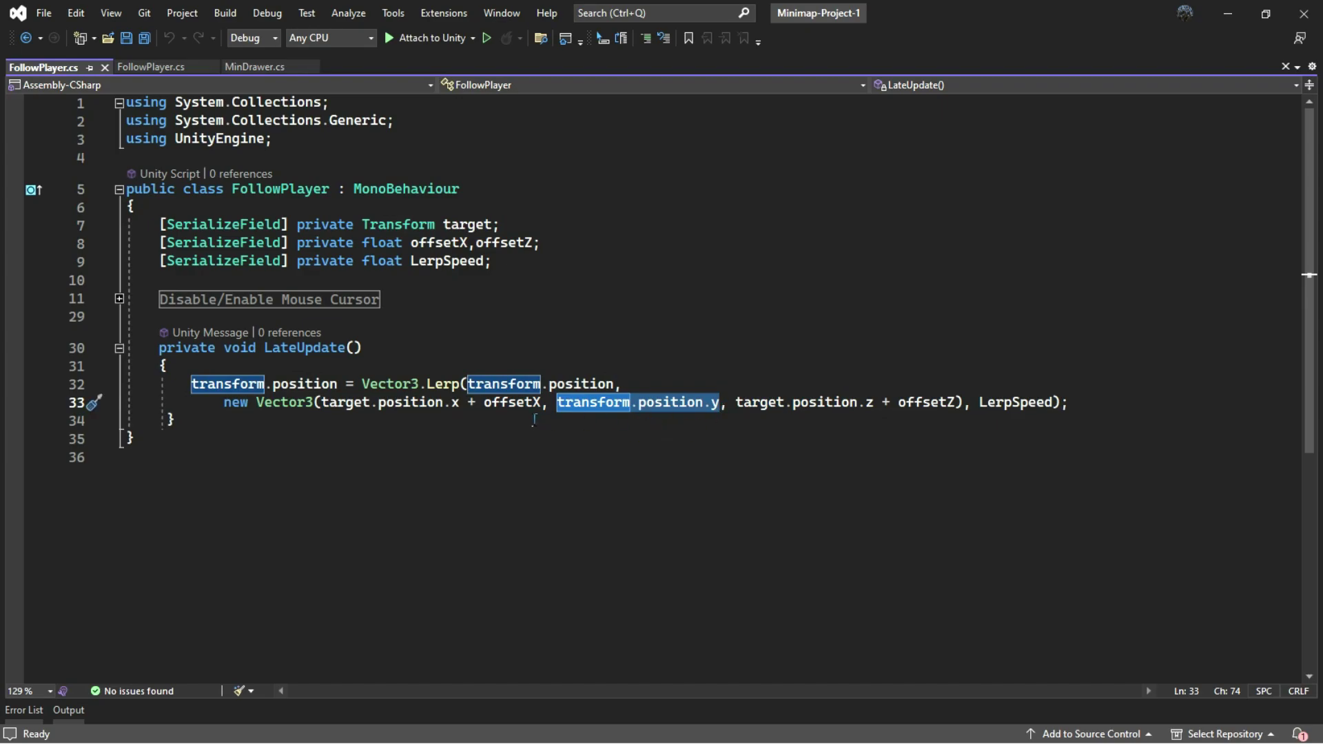
pyautogui.click(769, 404)
pyautogui.doubleClick(769, 403)
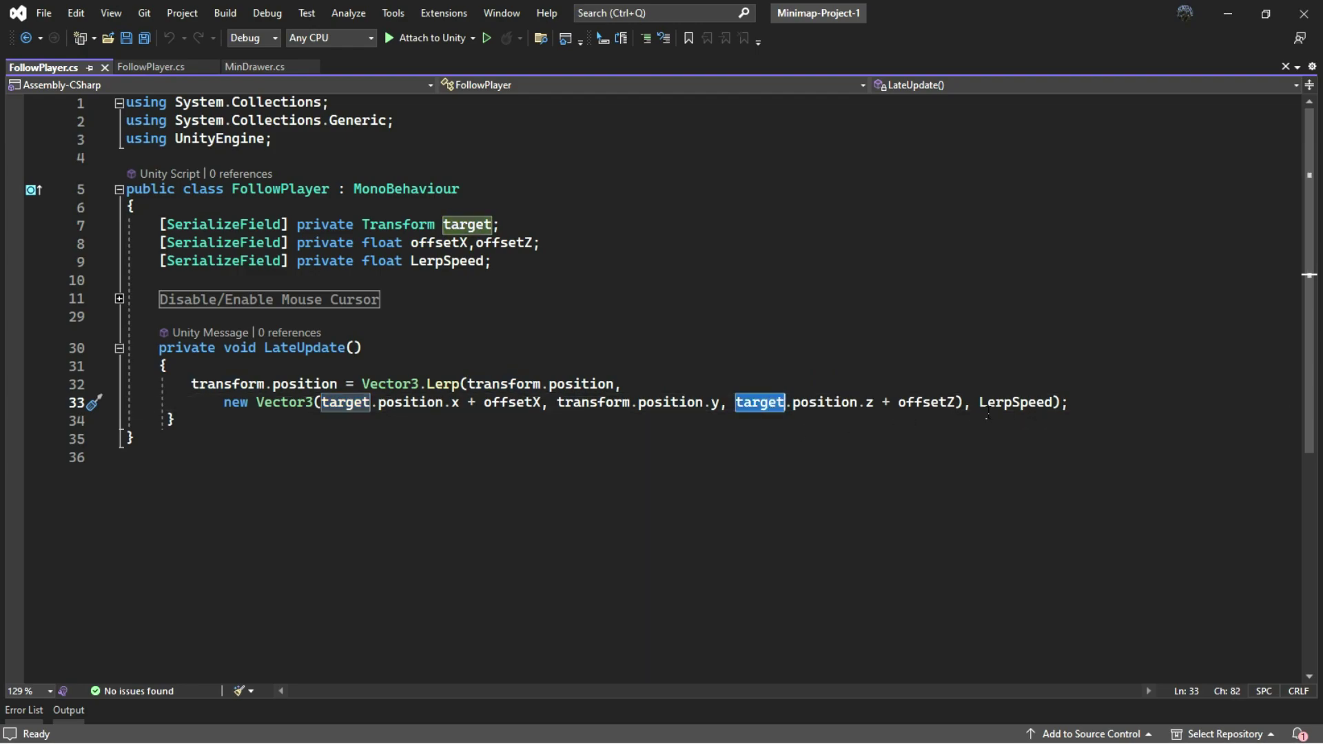
pyautogui.doubleClick(1013, 403)
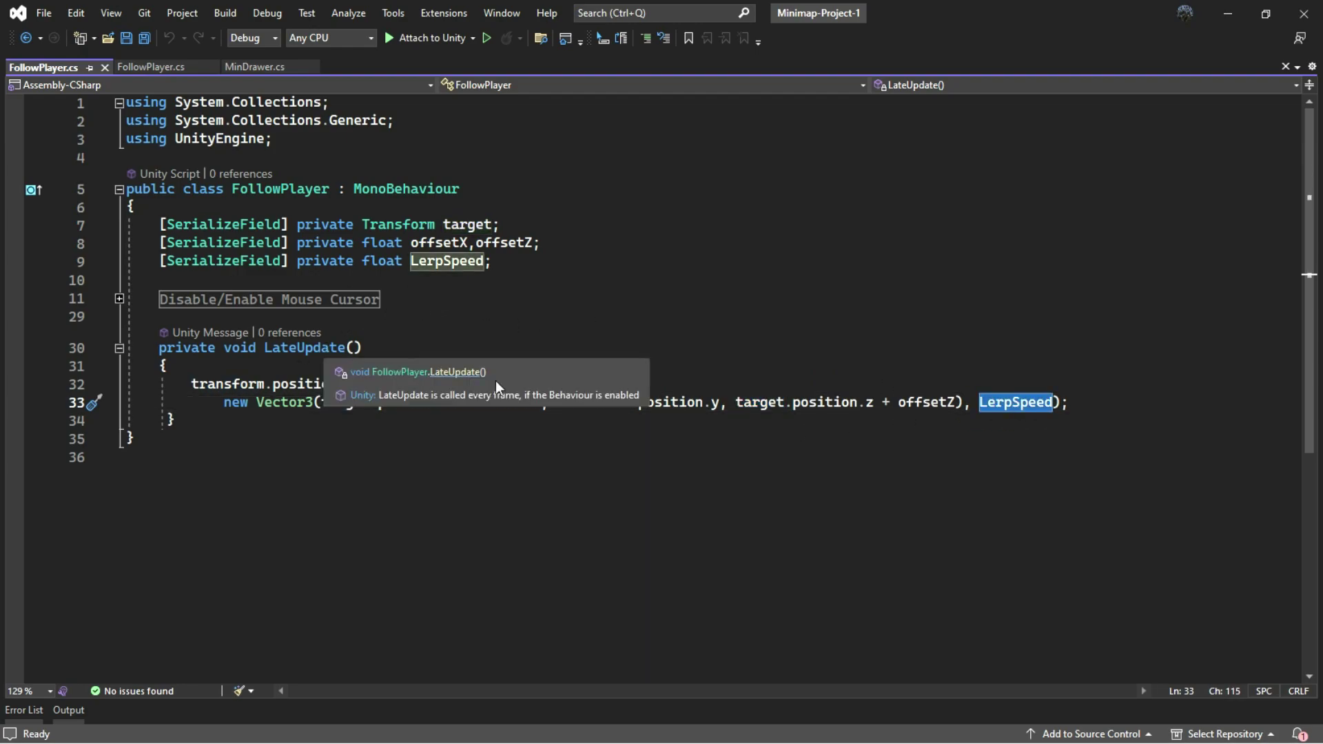
pyautogui.click(819, 364)
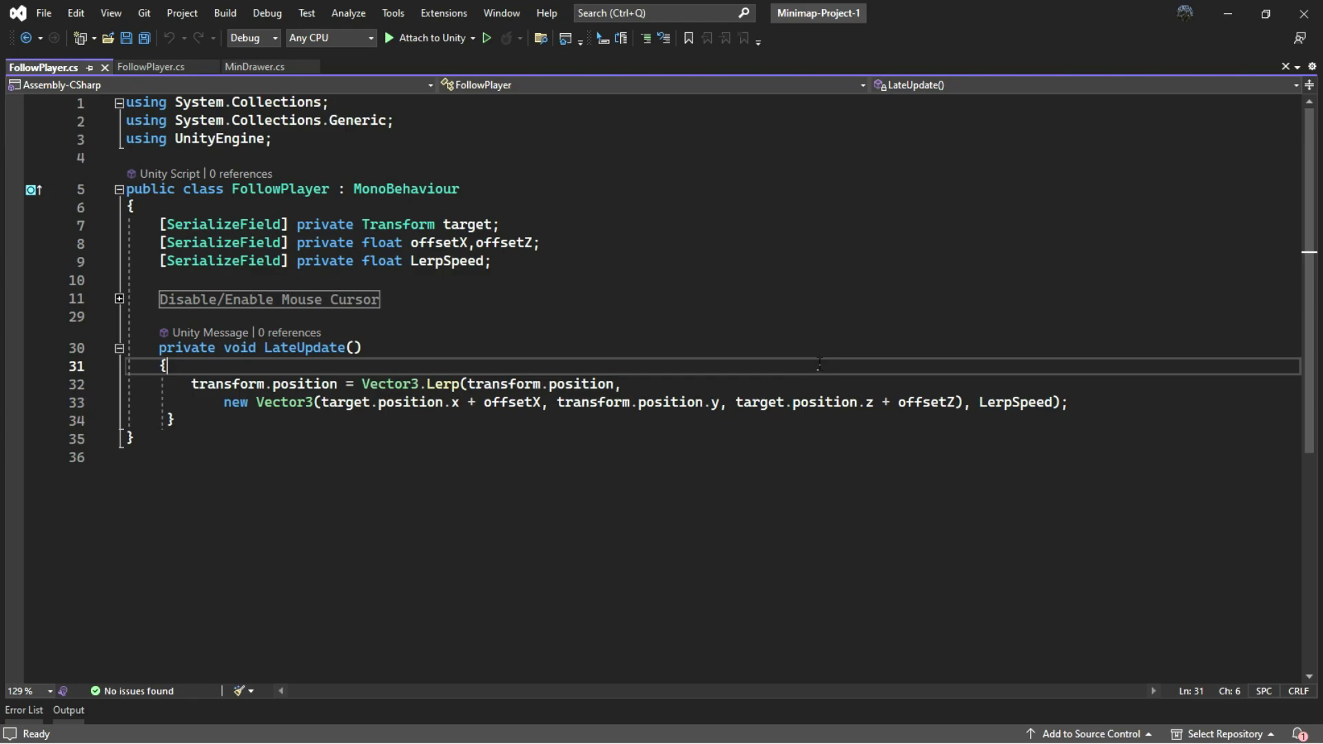
pyautogui.click(1227, 15)
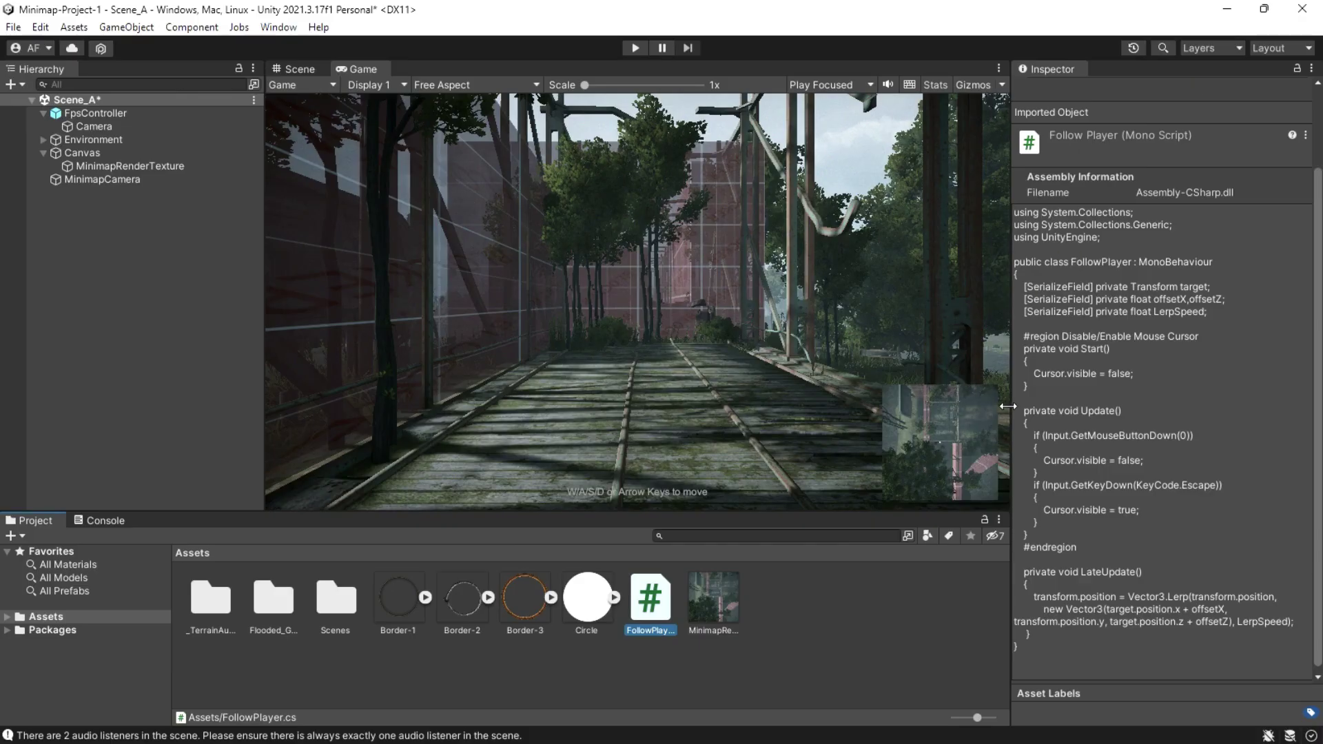
# Assign FpsController as the Follow Player target on MinimapCamera, set Offset X and Offset Z to 2, and enter a Lerp Speed
pyautogui.click(110, 179)
pyautogui.moveTo(95, 113); pyautogui.dragTo(1179, 627)
pyautogui.write('2')
pyautogui.press('Tab')
pyautogui.write('2')
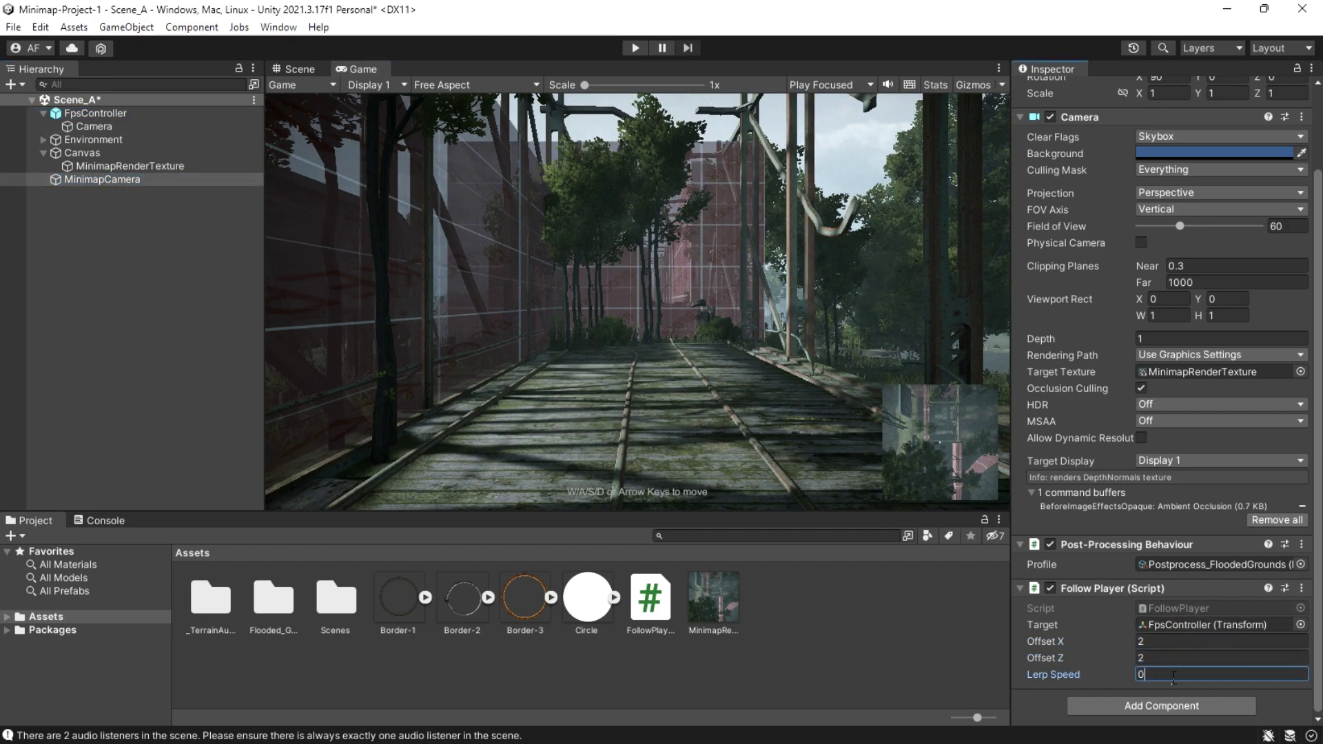
pyautogui.write('1')
# Run the scene and walk along the dirt road to the church to check how the minimap camera follows the player
pyautogui.hotkey('ctrl', 'p')
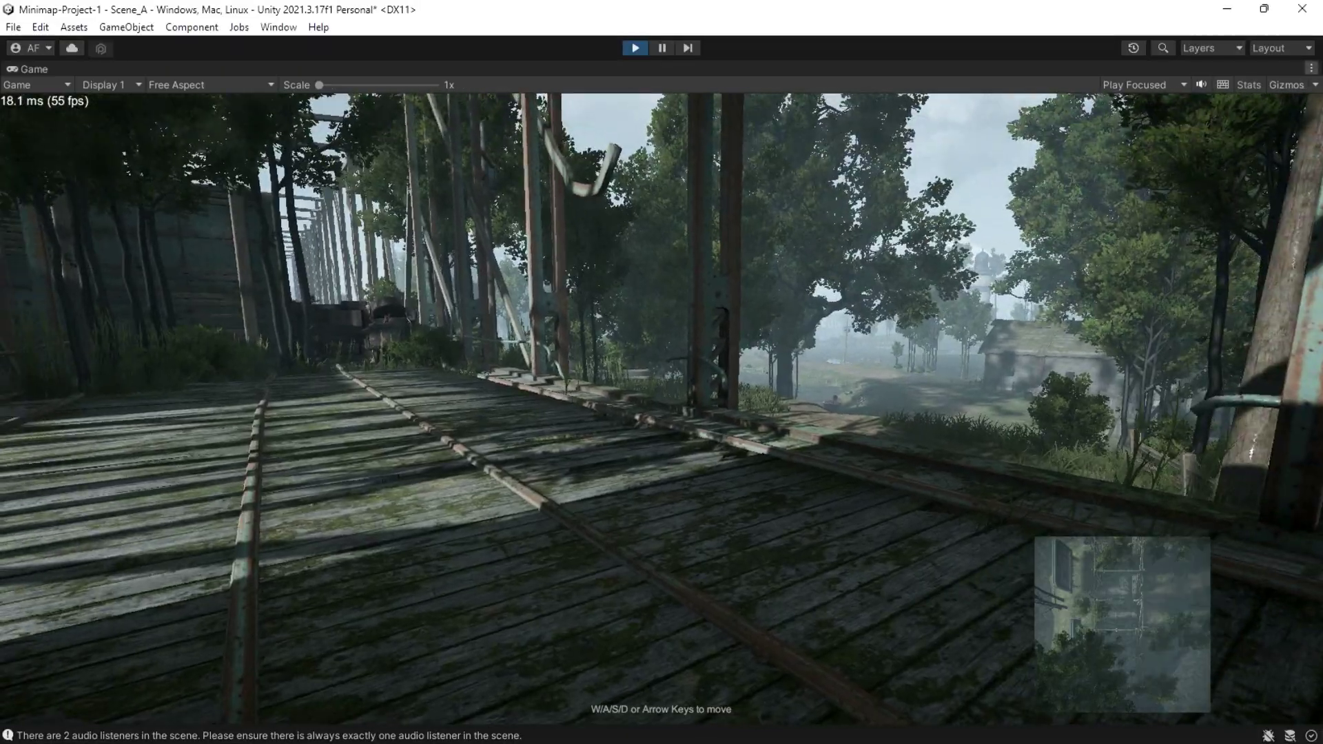
pyautogui.press('w')
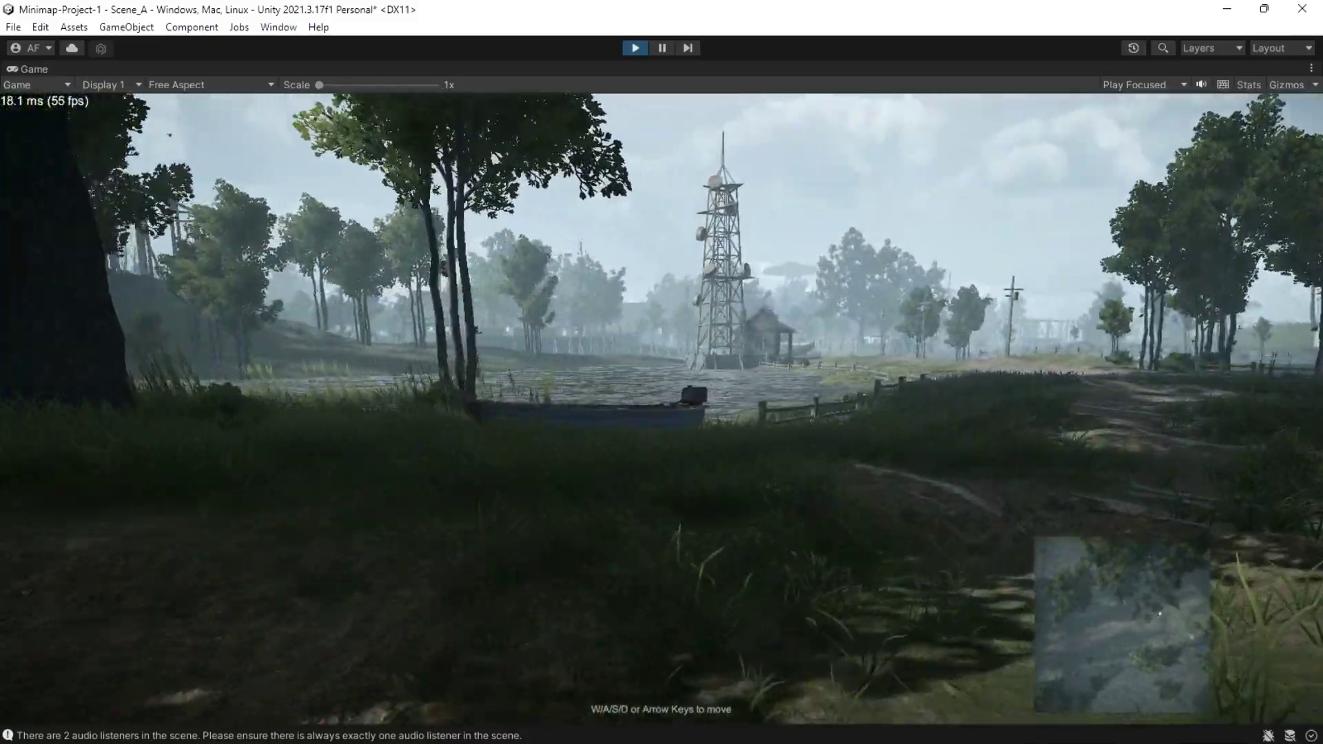
pyautogui.press('w')
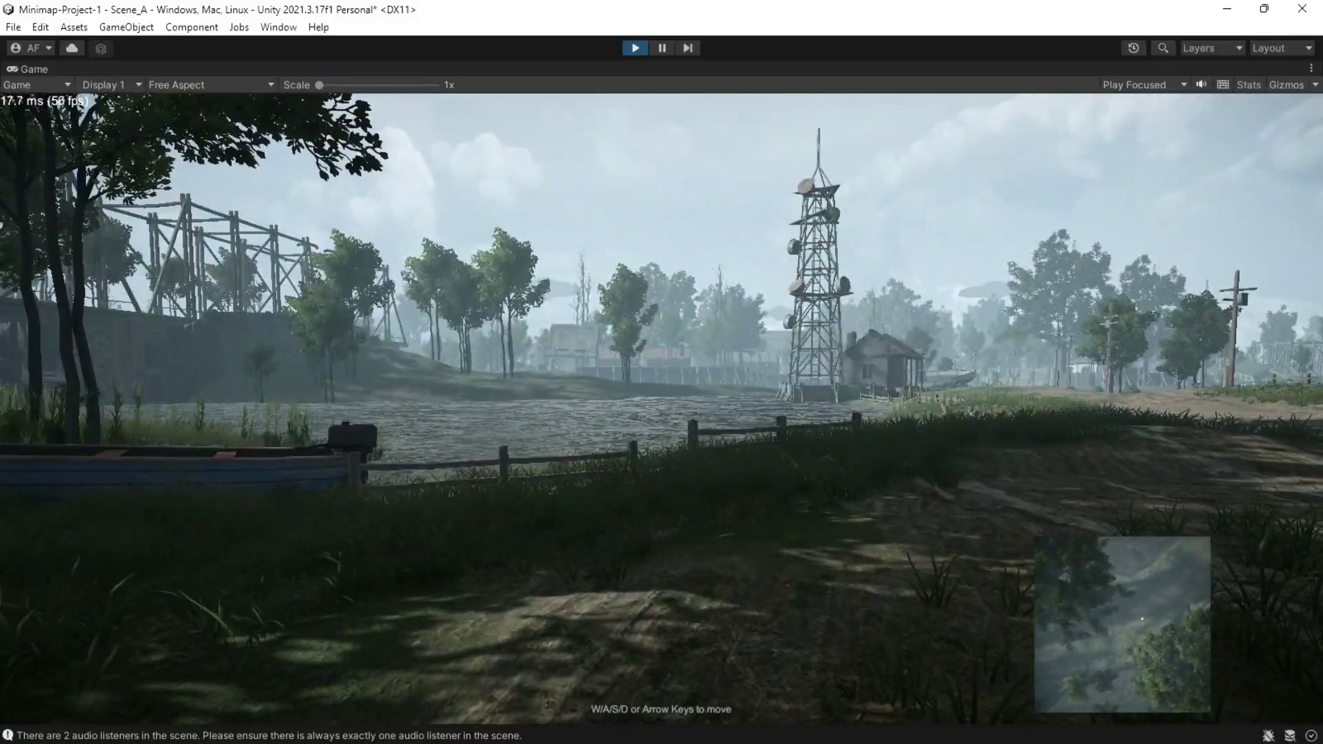
pyautogui.press('w')
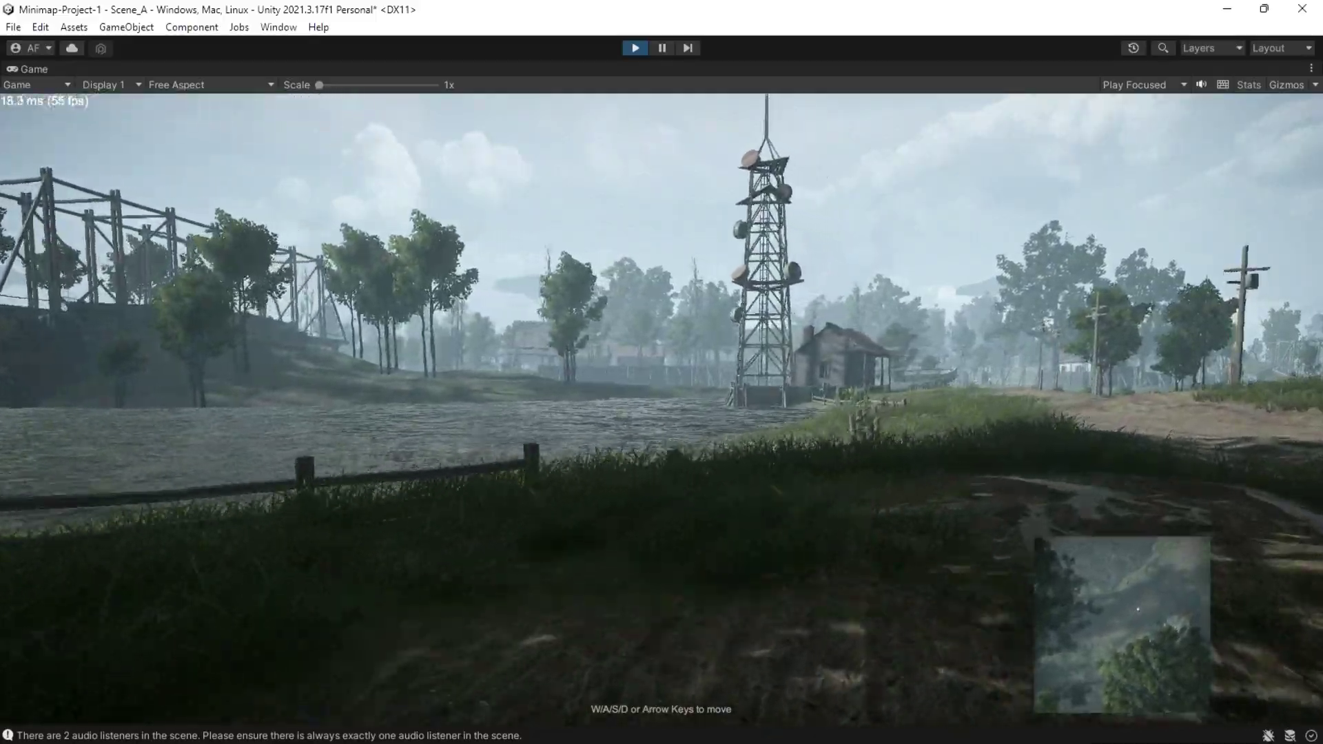
pyautogui.press('w')
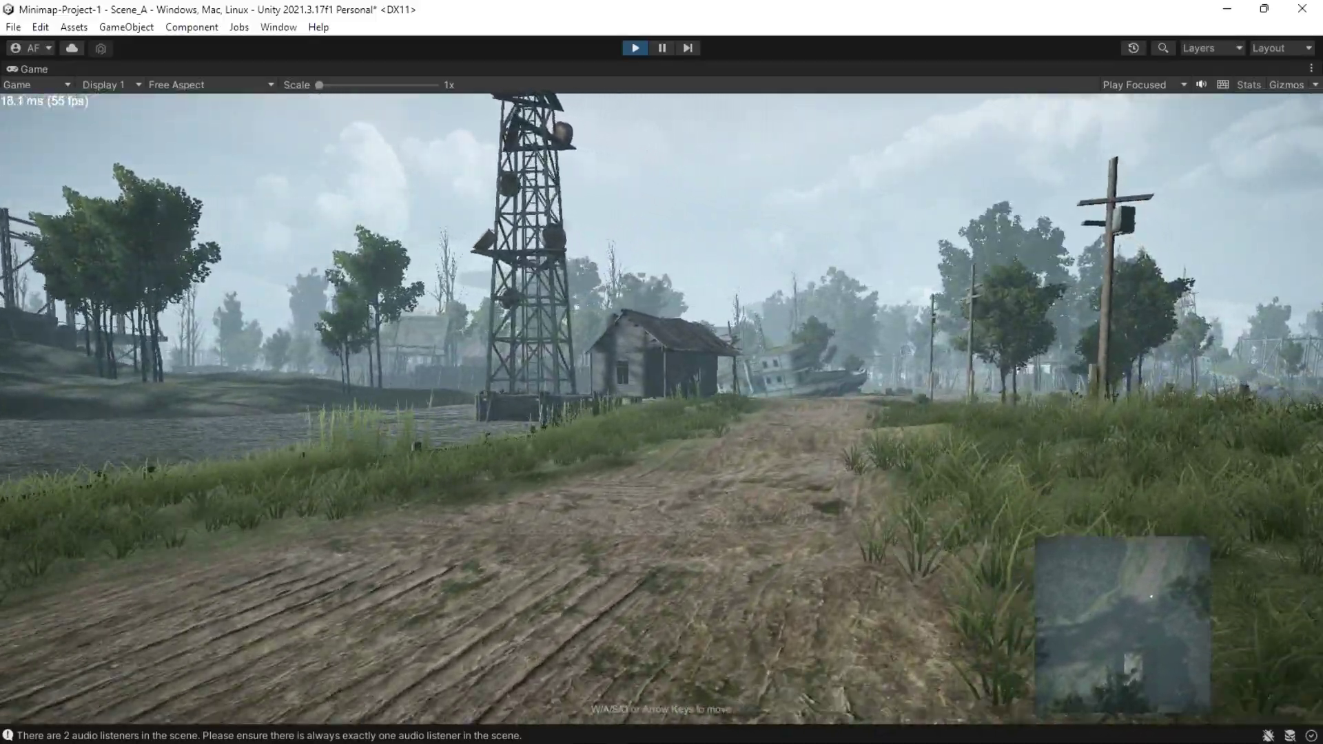
pyautogui.press('w')
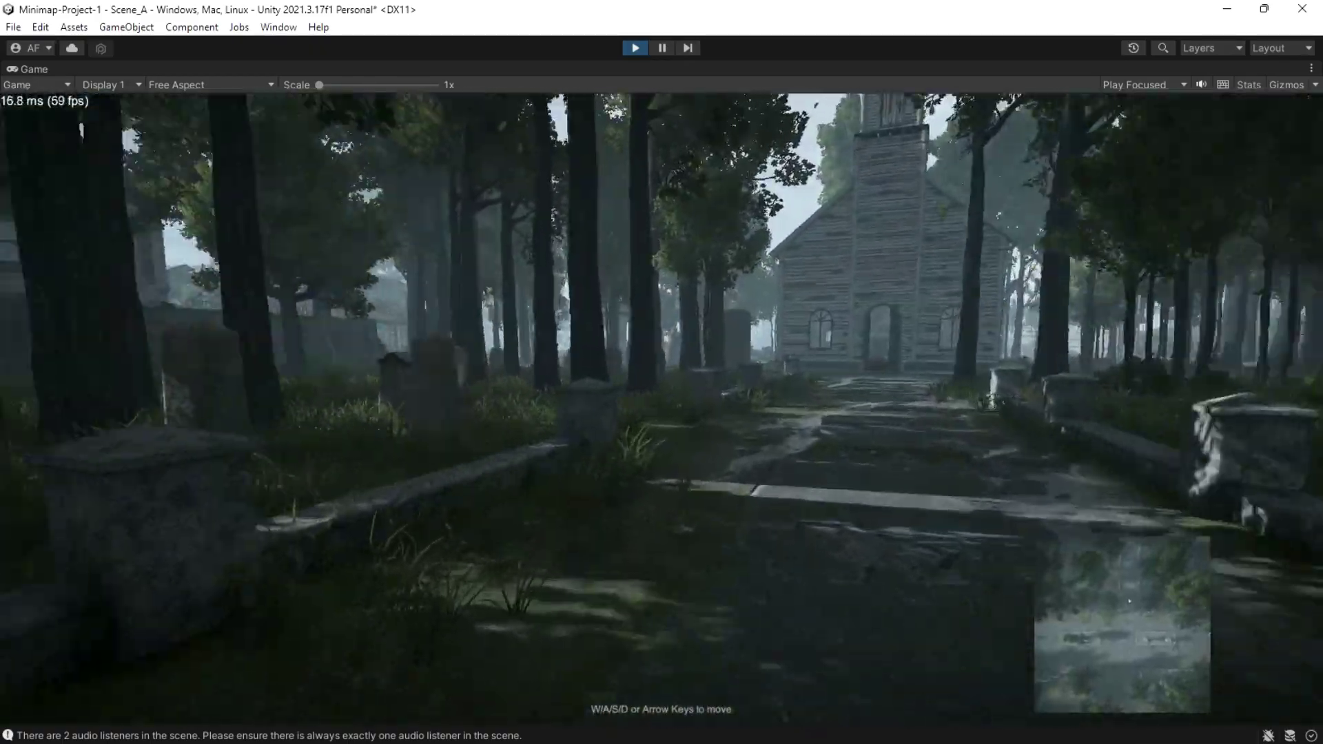
pyautogui.press('w')
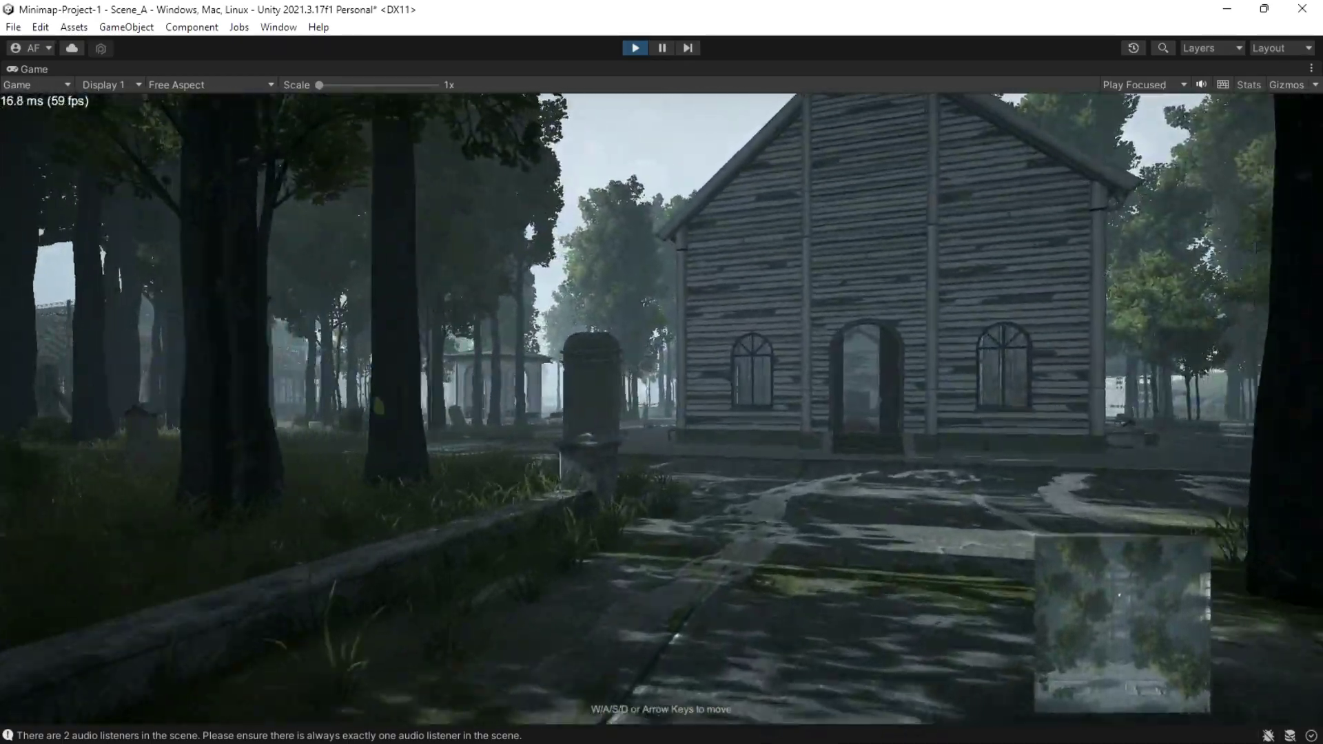
pyautogui.press('w')
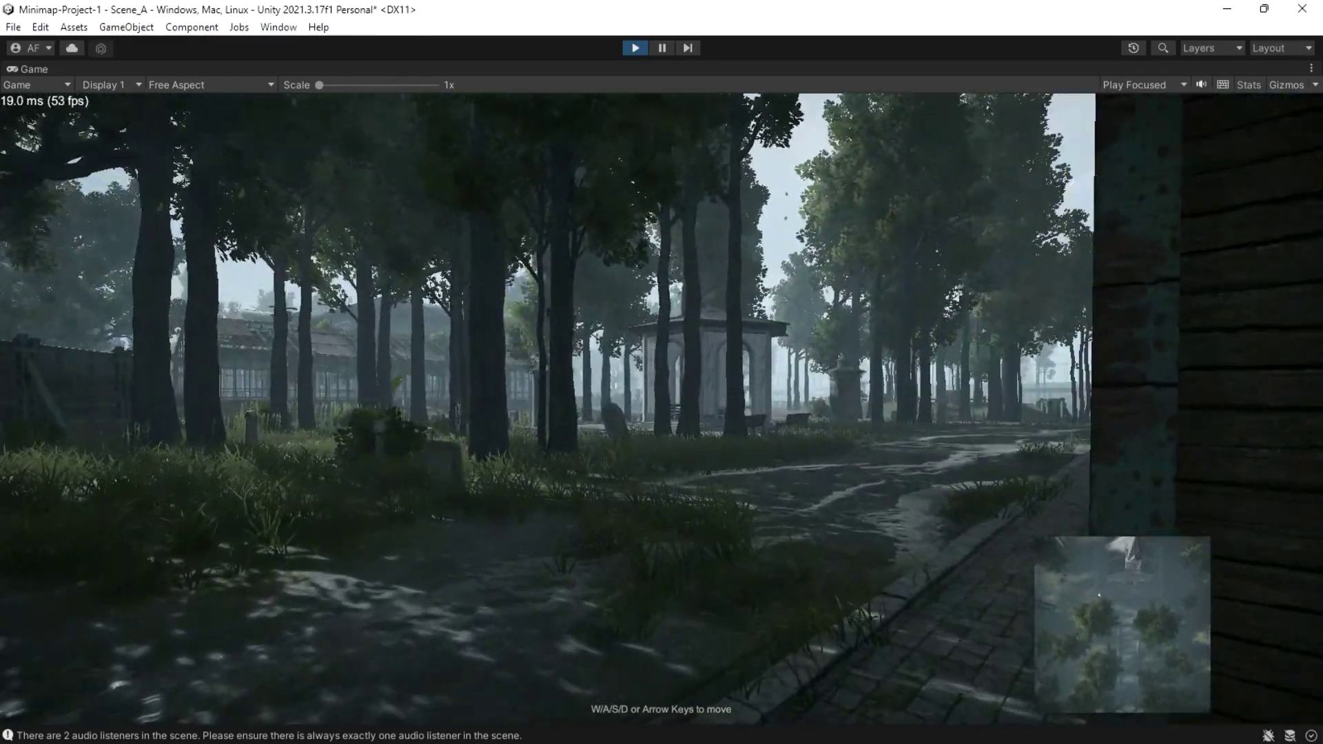
# Look around beside the church in the running scene, then stop play mode
pyautogui.moveTo(662, 372); pyautogui.dragTo(725, 197)
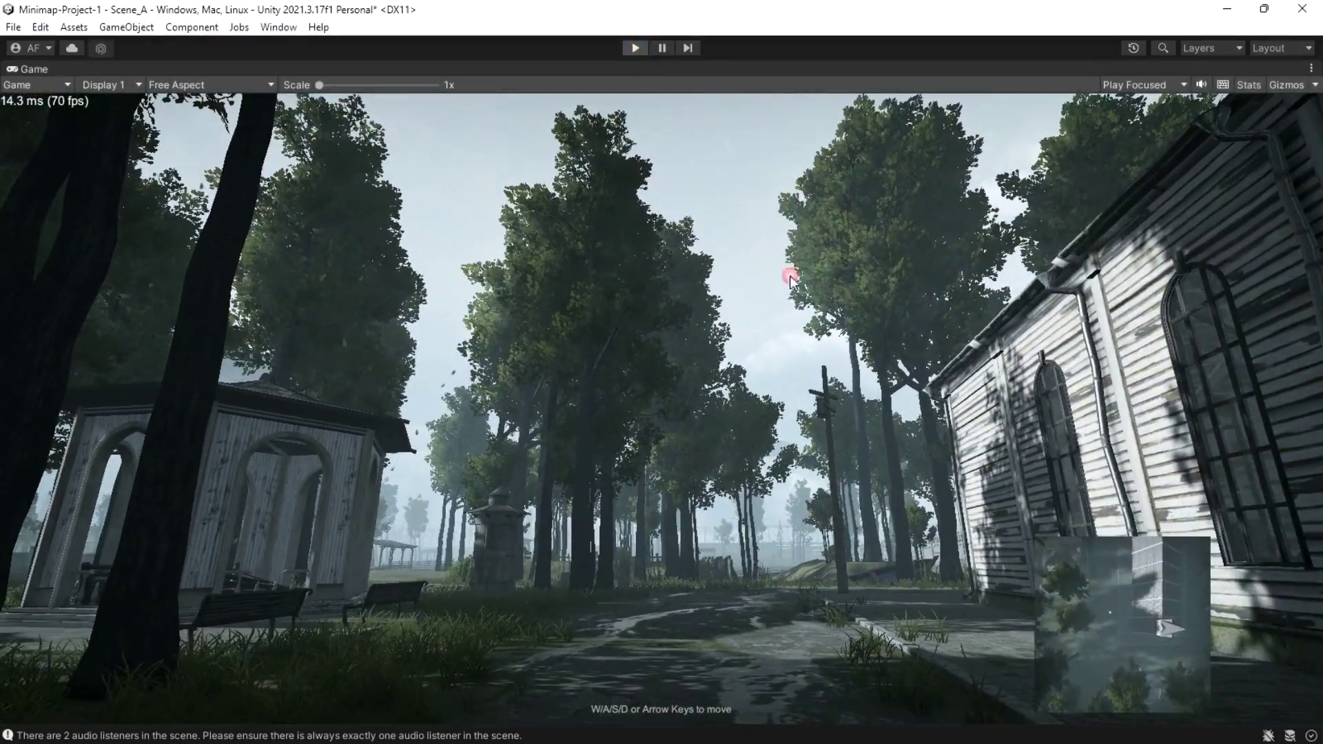
pyautogui.hotkey('ctrl', 'p')
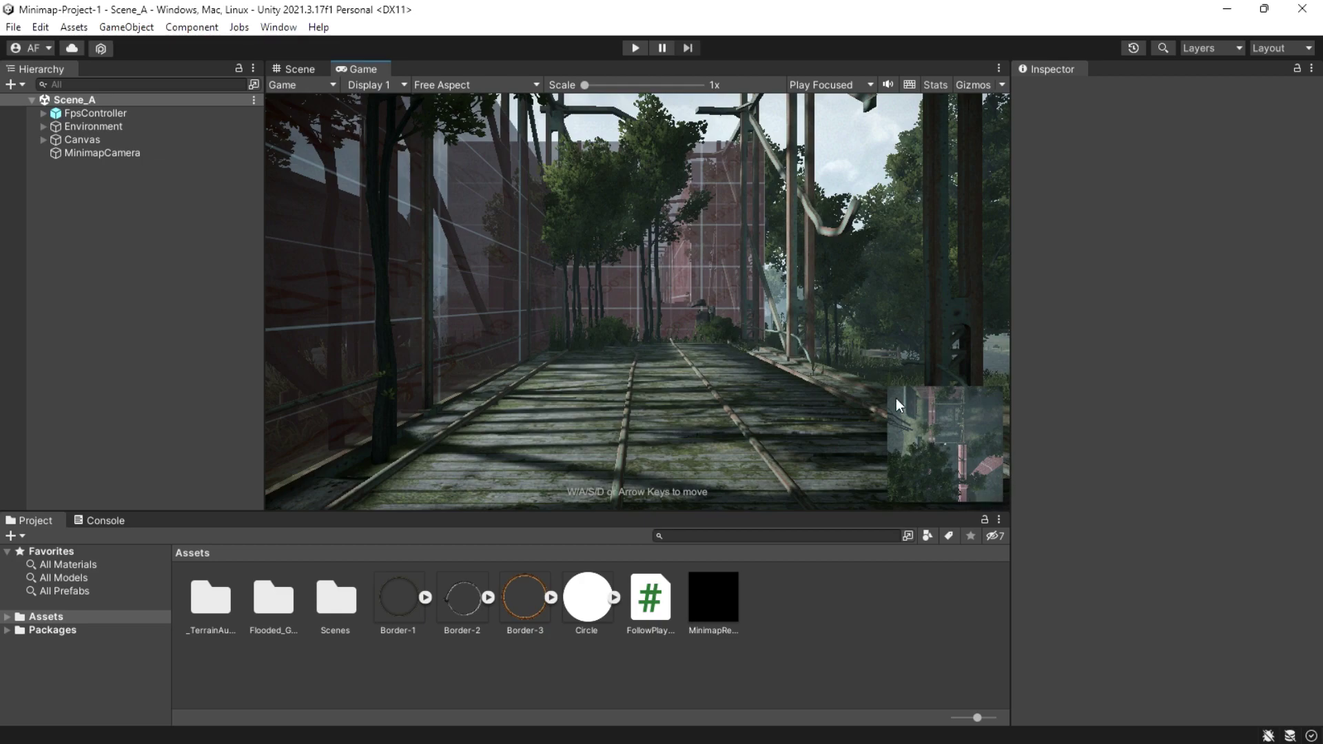
# Create an empty child object named MinimapHolder under Canvas and nest MinimapRenderTexture inside it
pyautogui.click(43, 139)
pyautogui.click(82, 143)
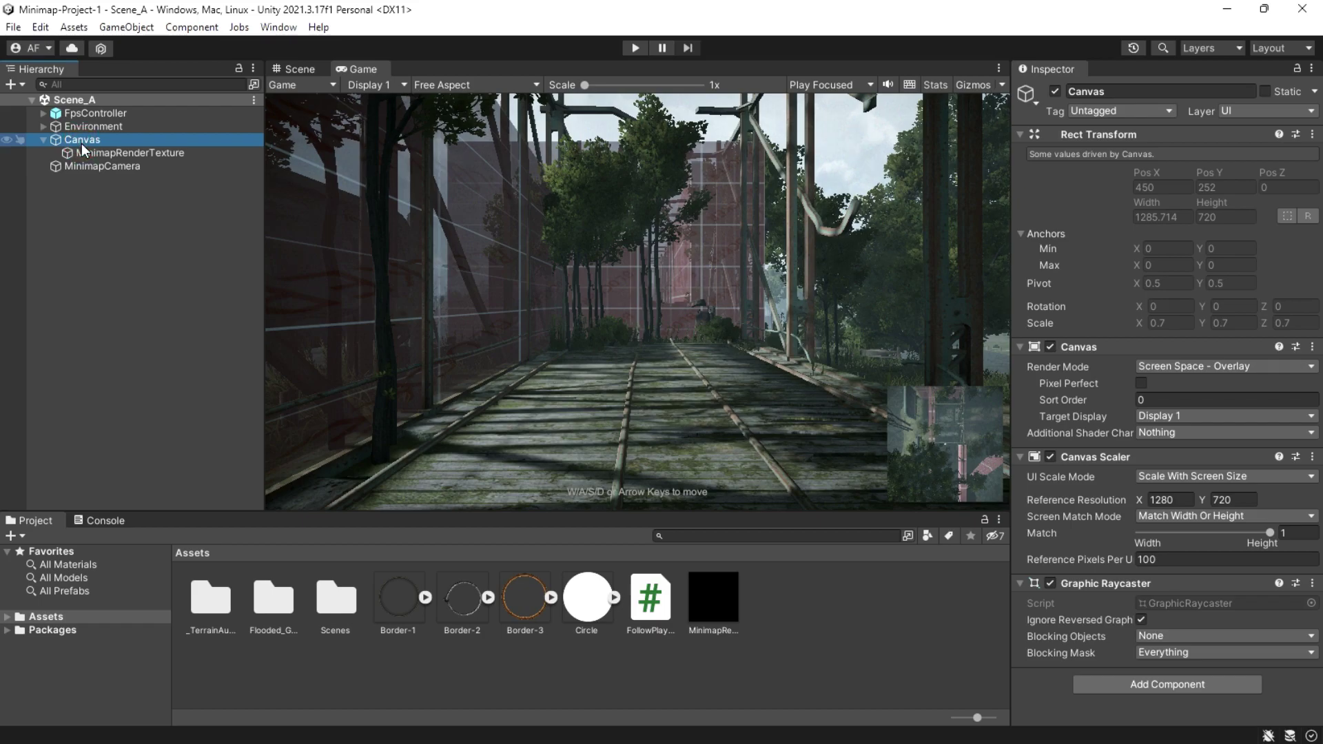
pyautogui.rightClick(81, 143)
pyautogui.click(141, 349)
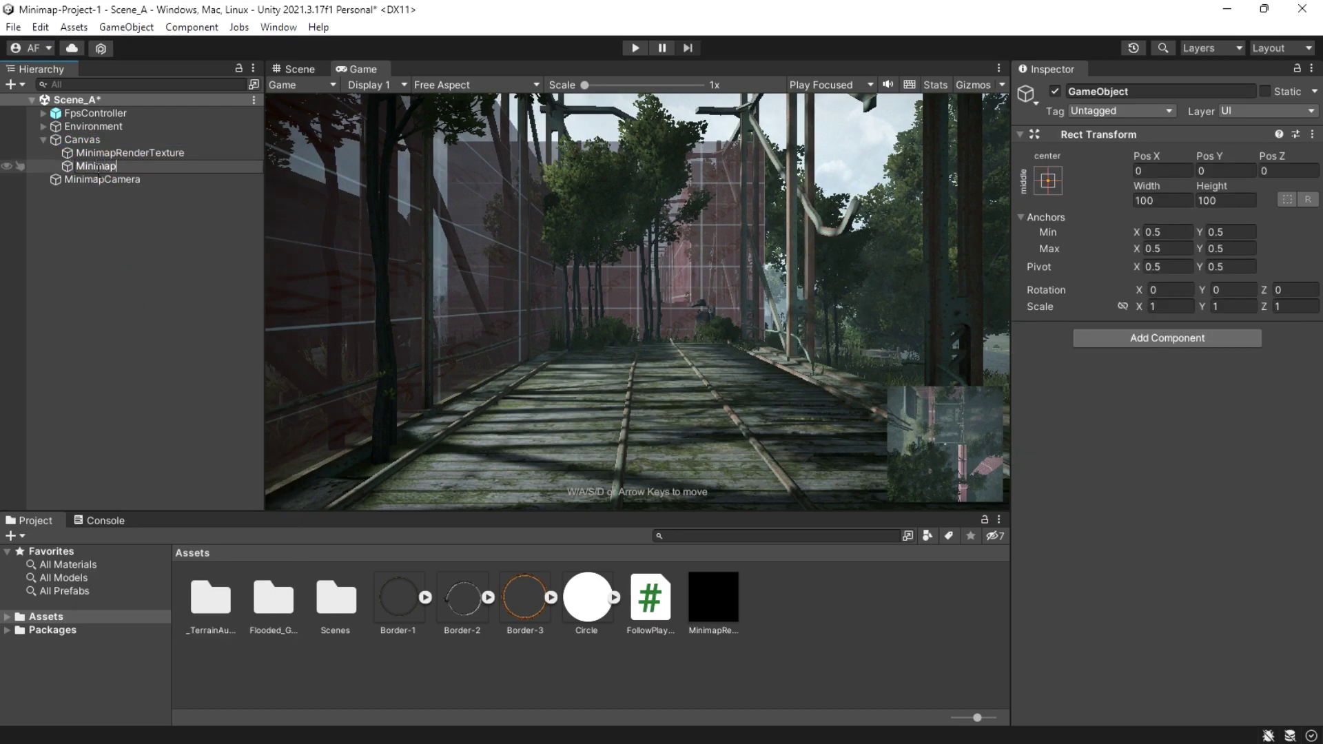
pyautogui.write('MinimapHolder')
pyautogui.press('Return')
pyautogui.moveTo(105, 152); pyautogui.dragTo(154, 165)
# Add a UI Image named MinimapMask under MinimapHolder, using the Circle sprite as source image at its native size
pyautogui.click(147, 154)
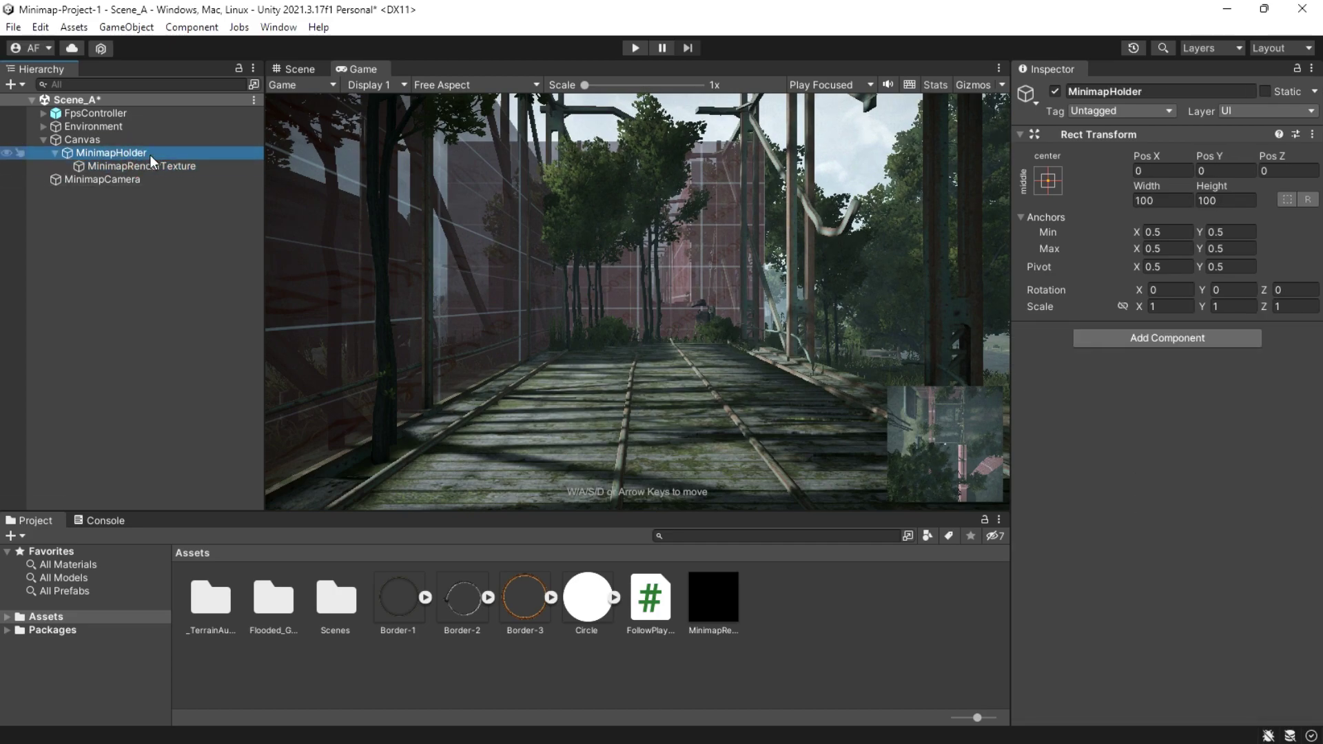
pyautogui.rightClick(151, 155)
pyautogui.moveTo(243, 505)
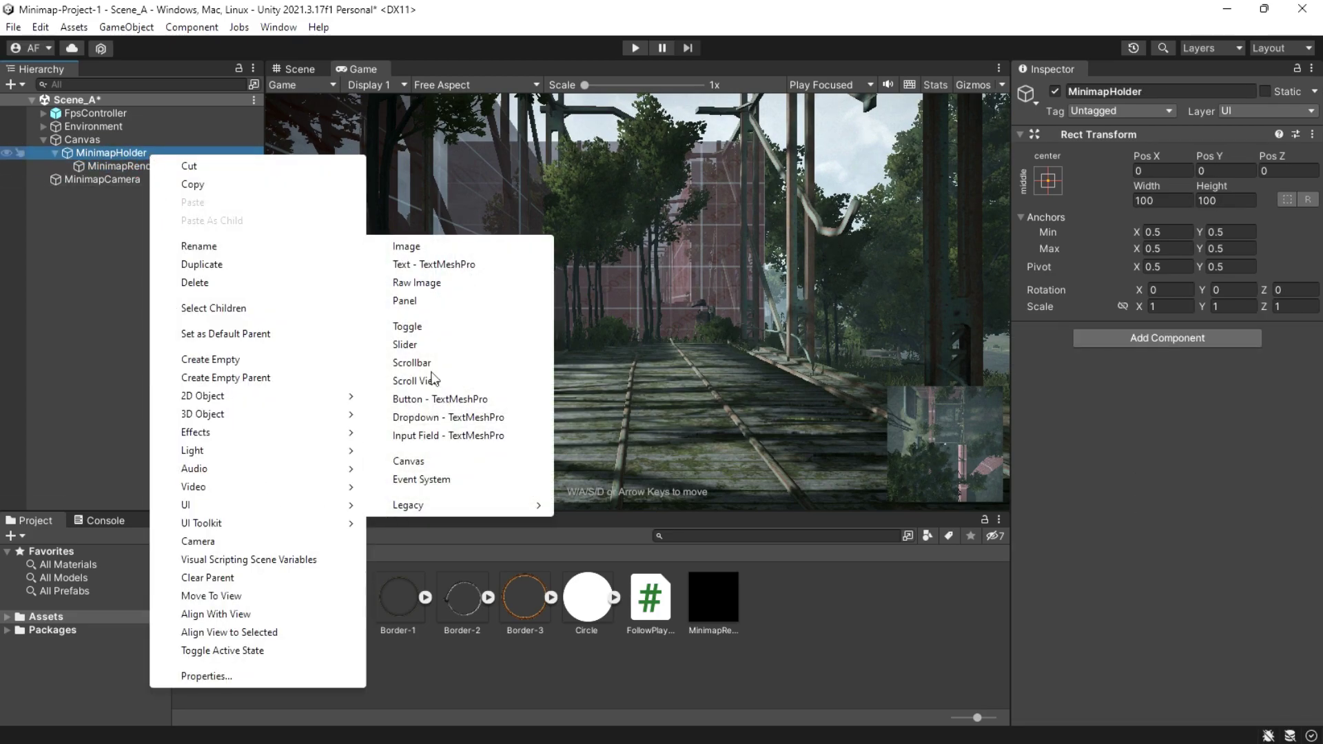
pyautogui.click(412, 254)
pyautogui.write('MinimapMask')
pyautogui.moveTo(68, 184); pyautogui.dragTo(1185, 400)
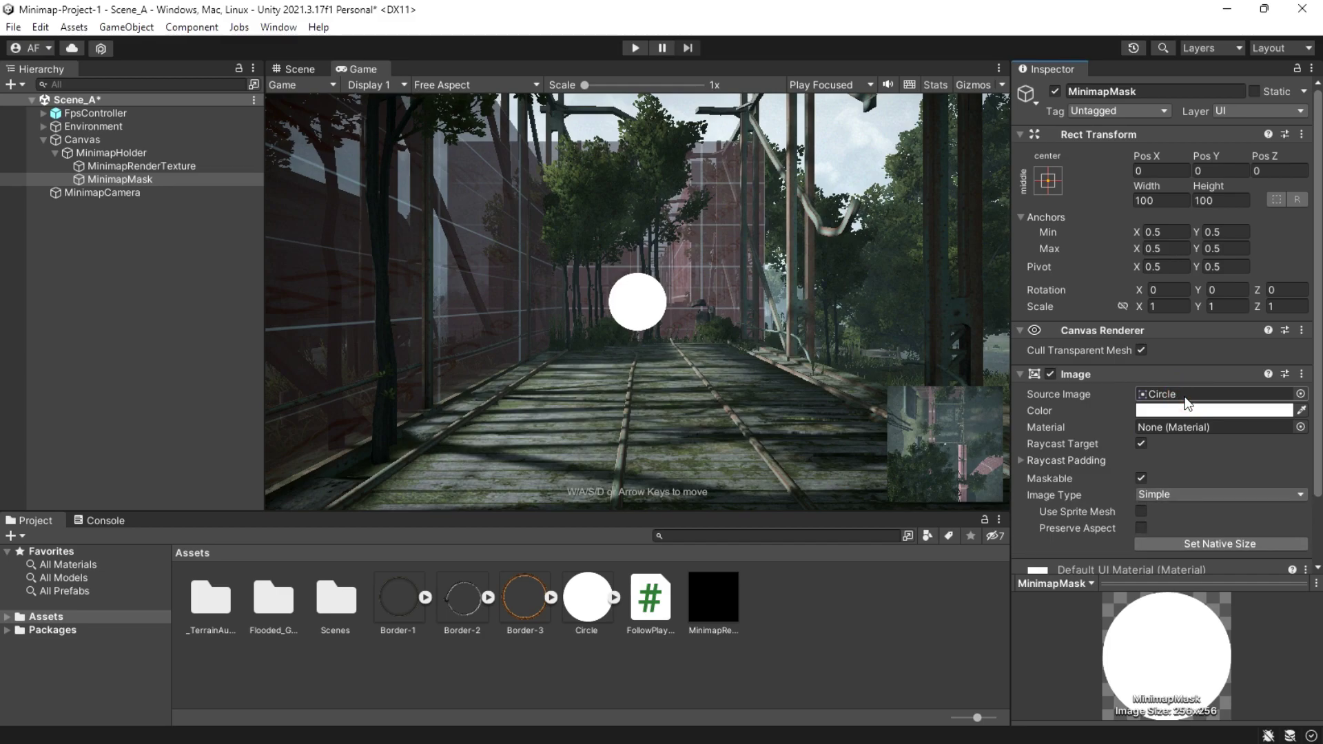
pyautogui.click(1184, 542)
# Nest MinimapRenderTexture under MinimapMask and reset the Rect Transform of both objects
pyautogui.moveTo(135, 182)
pyautogui.mouseDown()
pyautogui.moveTo(160, 167)
pyautogui.moveTo(135, 176)
pyautogui.moveTo(148, 180)
pyautogui.moveTo(137, 168)
pyautogui.mouseUp()
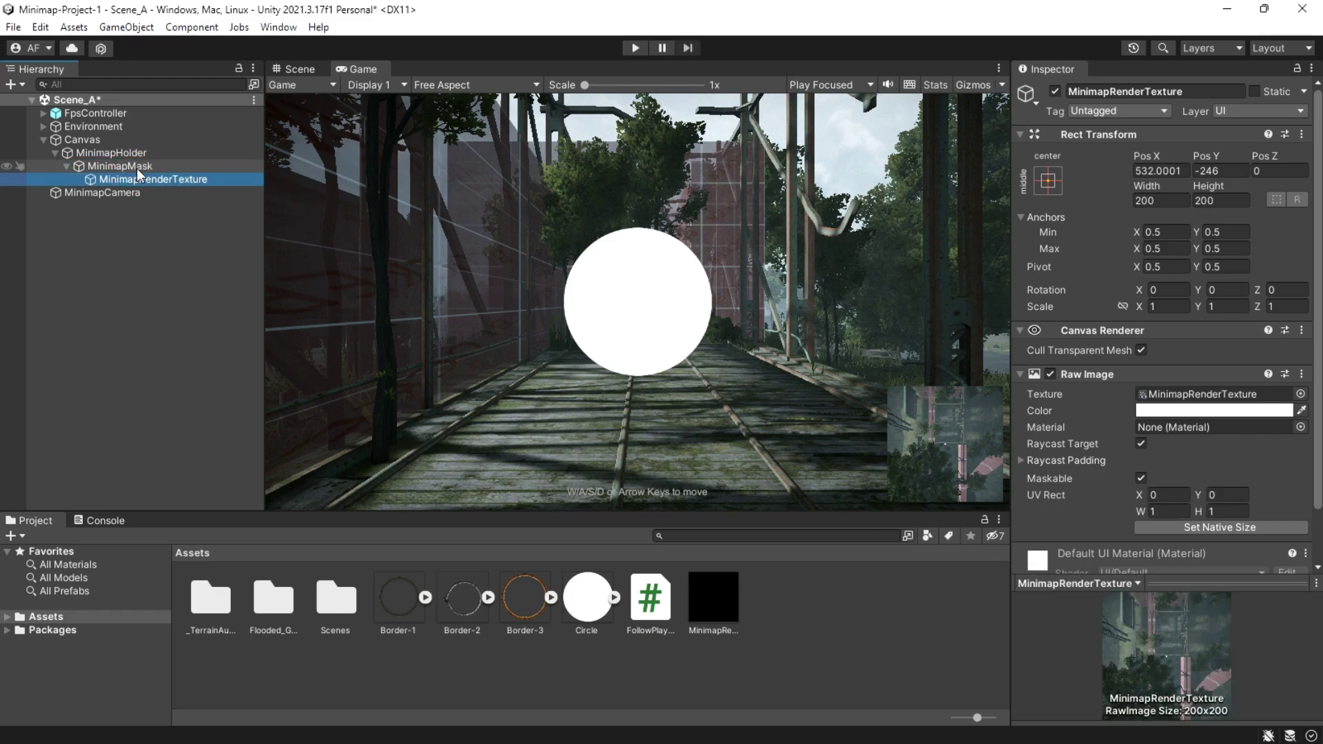
pyautogui.click(137, 168)
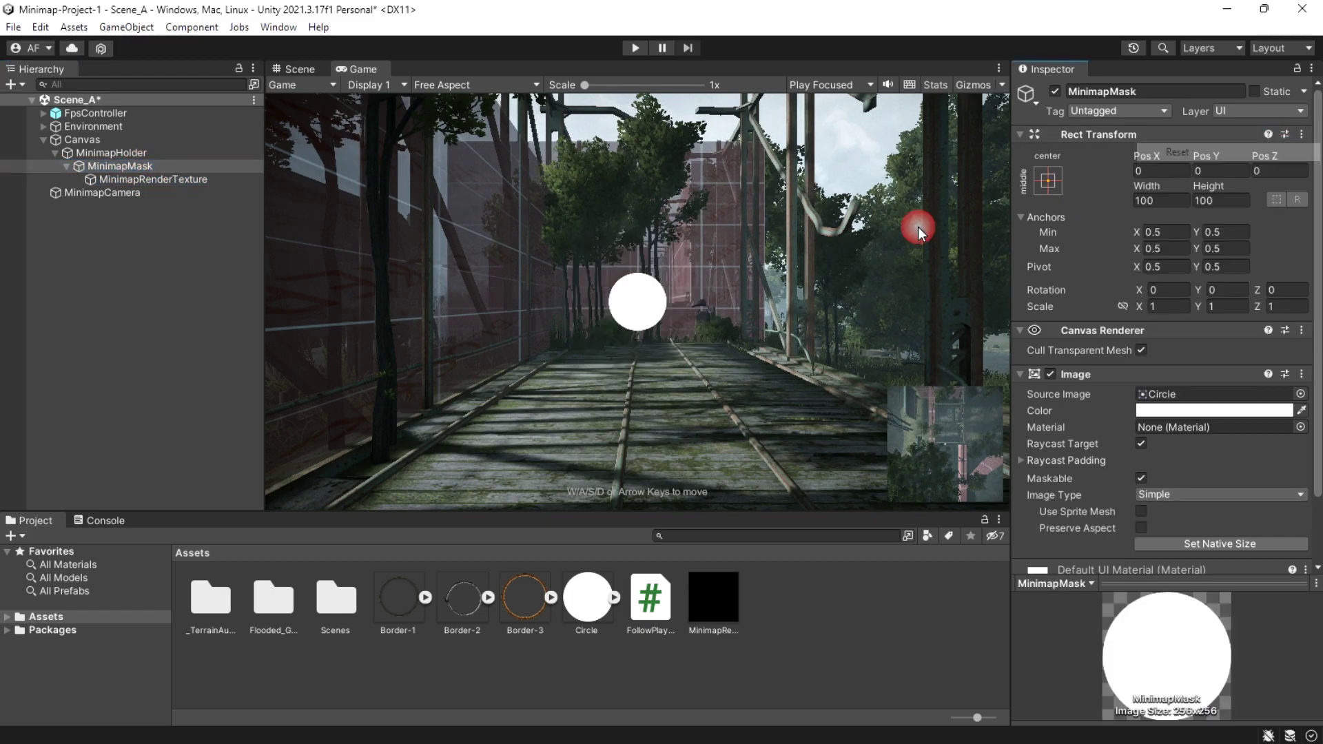
pyautogui.click(153, 180)
pyautogui.click(1301, 134)
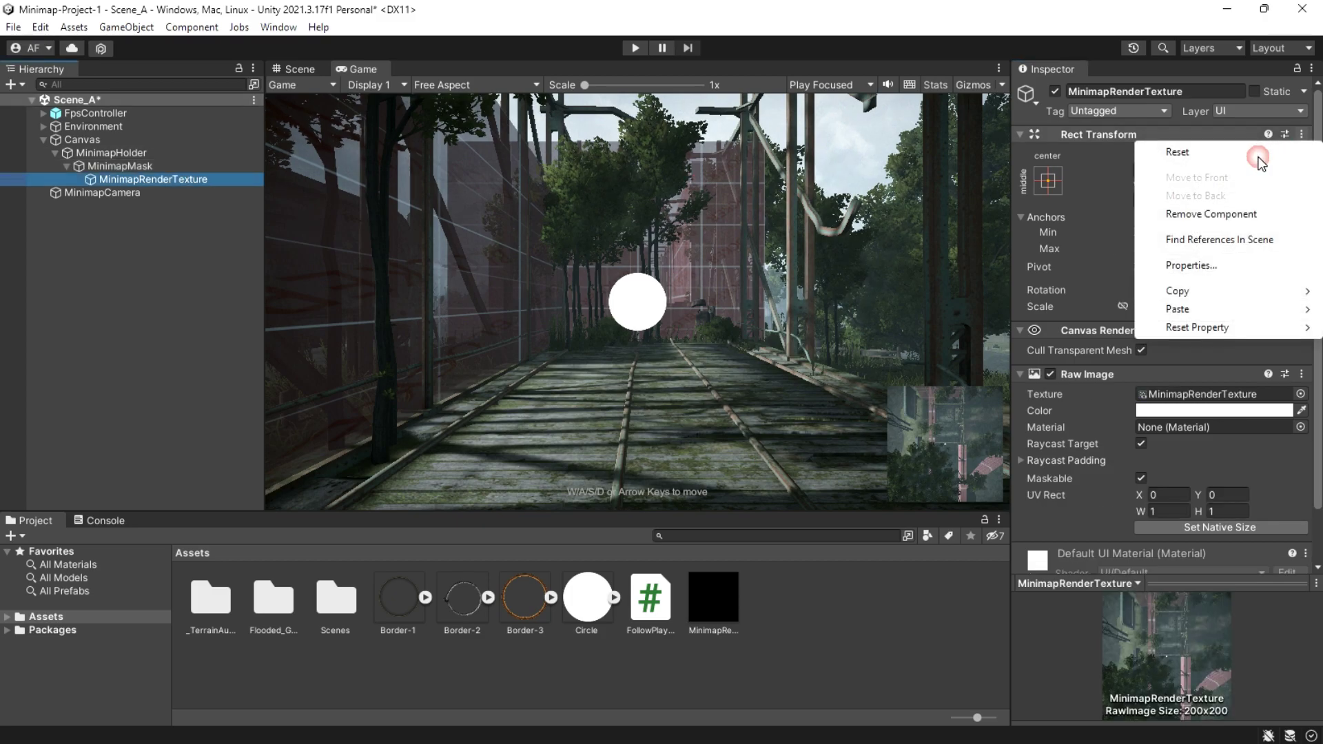
pyautogui.click(1256, 156)
# Show the canvas in the 2D Scene view and move MinimapMask to its bottom-right corner, at about X 573, Y -296
pyautogui.click(297, 69)
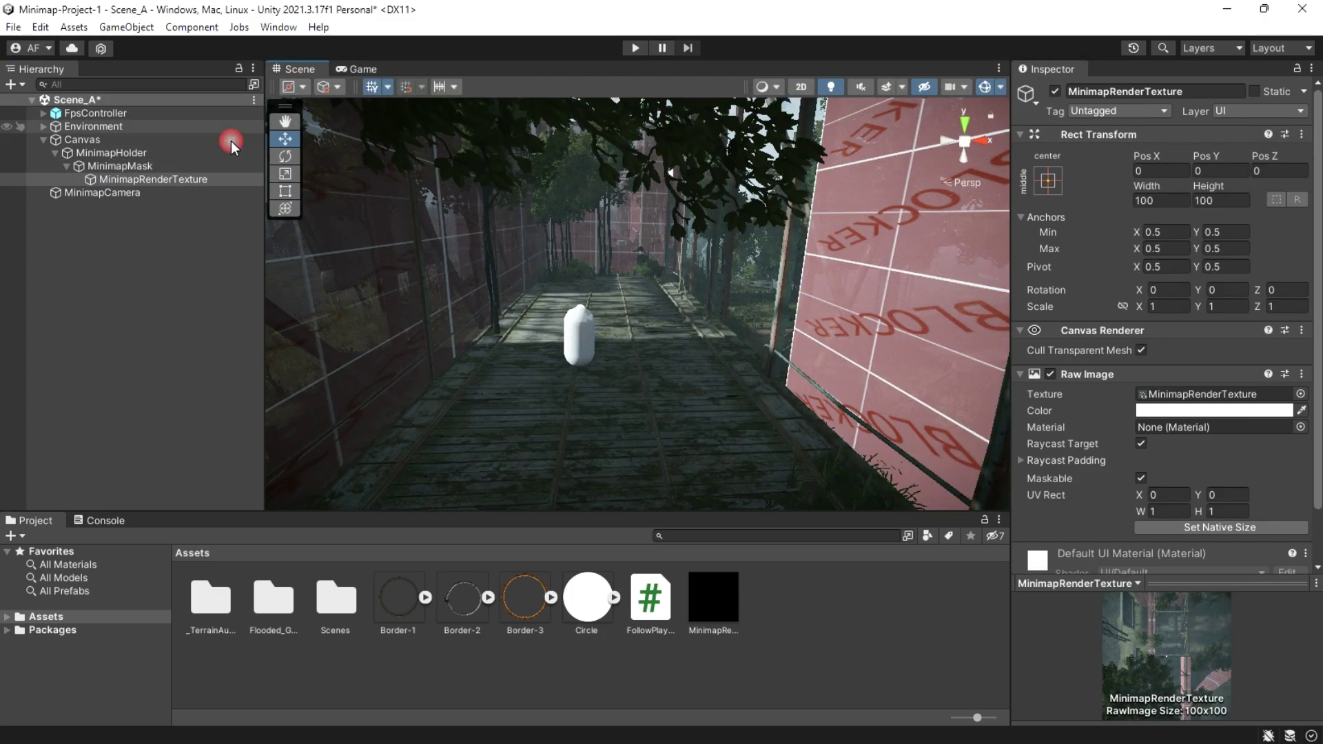
pyautogui.doubleClick(171, 178)
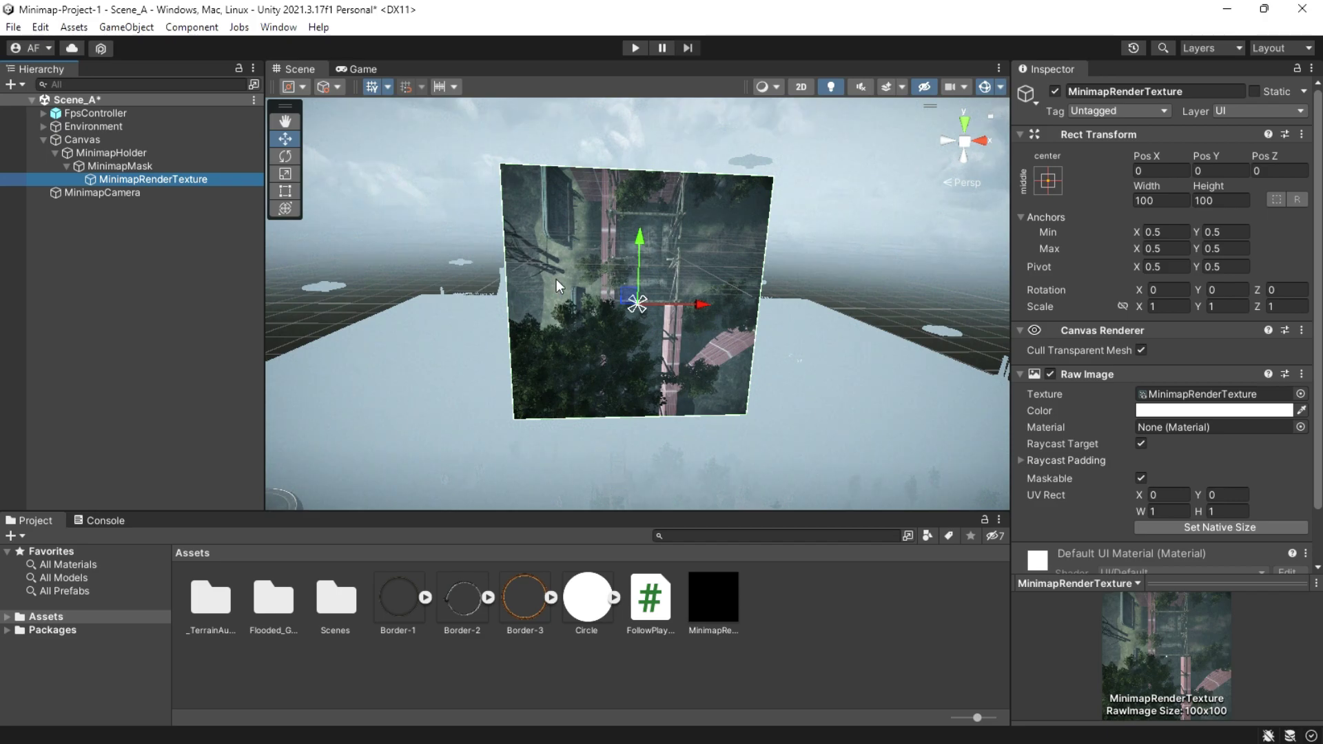
pyautogui.scroll(-5, 567, 277)
pyautogui.keyDown('alt'); pyautogui.moveTo(556, 317); pyautogui.dragTo(552, 290); pyautogui.keyUp('alt')
pyautogui.click(197, 166)
pyautogui.click(801, 87)
pyautogui.press('w')
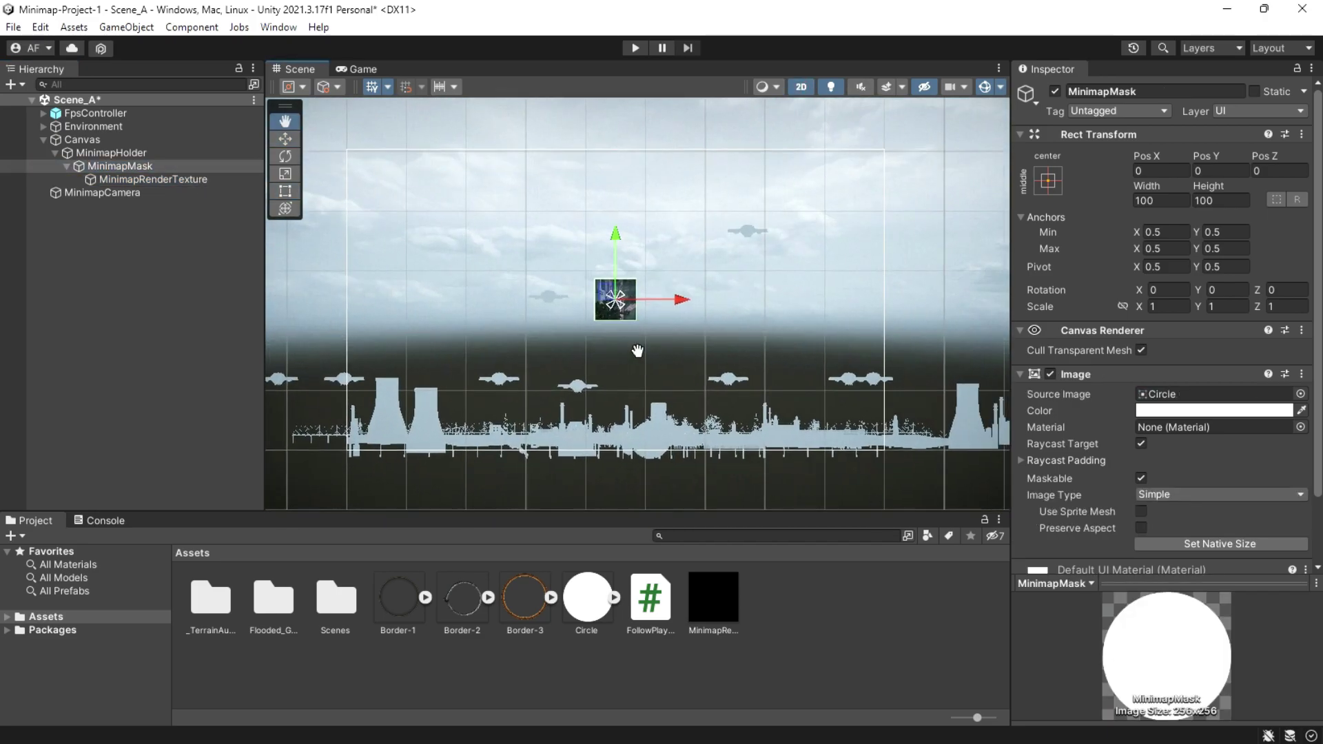
pyautogui.click(28, 178)
pyautogui.click(114, 167)
pyautogui.moveTo(481, 273); pyautogui.dragTo(732, 390)
# Set MinimapMask's width and height to 200 and move it back inside the canvas corner
pyautogui.click(1167, 201)
pyautogui.write('200')
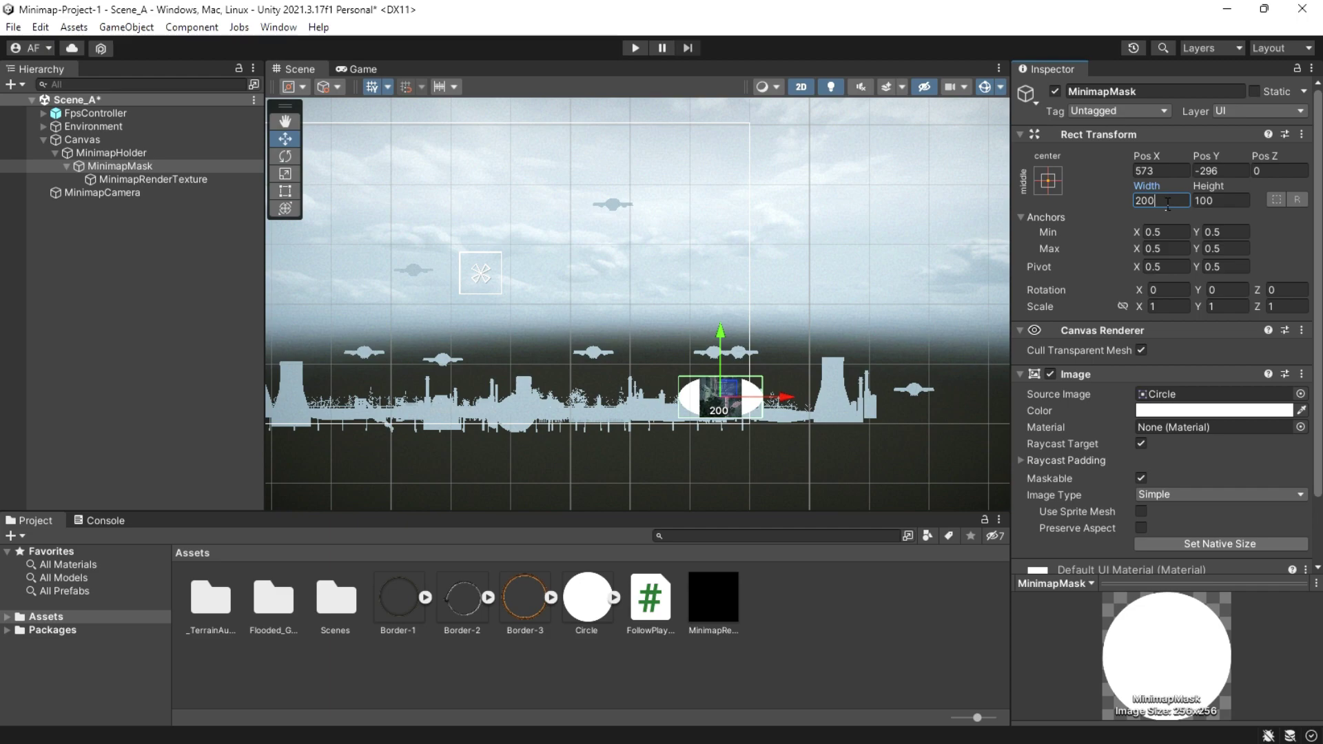
pyautogui.click(1238, 201)
pyautogui.write('200')
pyautogui.moveTo(713, 411); pyautogui.dragTo(697, 396)
# Set MinimapRenderTexture's width and height to 200
pyautogui.click(173, 178)
pyautogui.click(1161, 201)
pyautogui.write('200')
pyautogui.click(1220, 200)
pyautogui.write('200')
# Set MinimapMask to its native size, move it to about X 525, Y -244, and return to the Game view
pyautogui.click(130, 169)
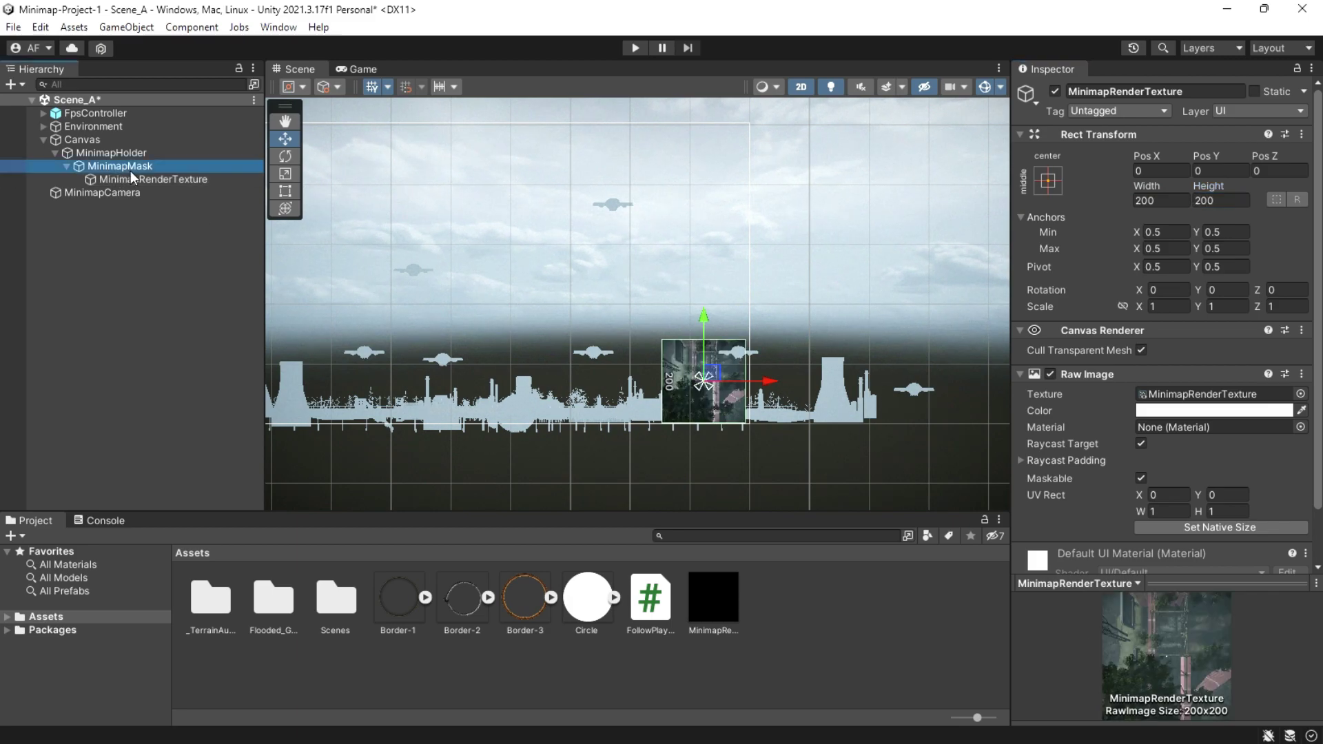
pyautogui.click(1214, 544)
pyautogui.moveTo(712, 377); pyautogui.dragTo(708, 370)
pyautogui.hotkey('ctrl', '2')
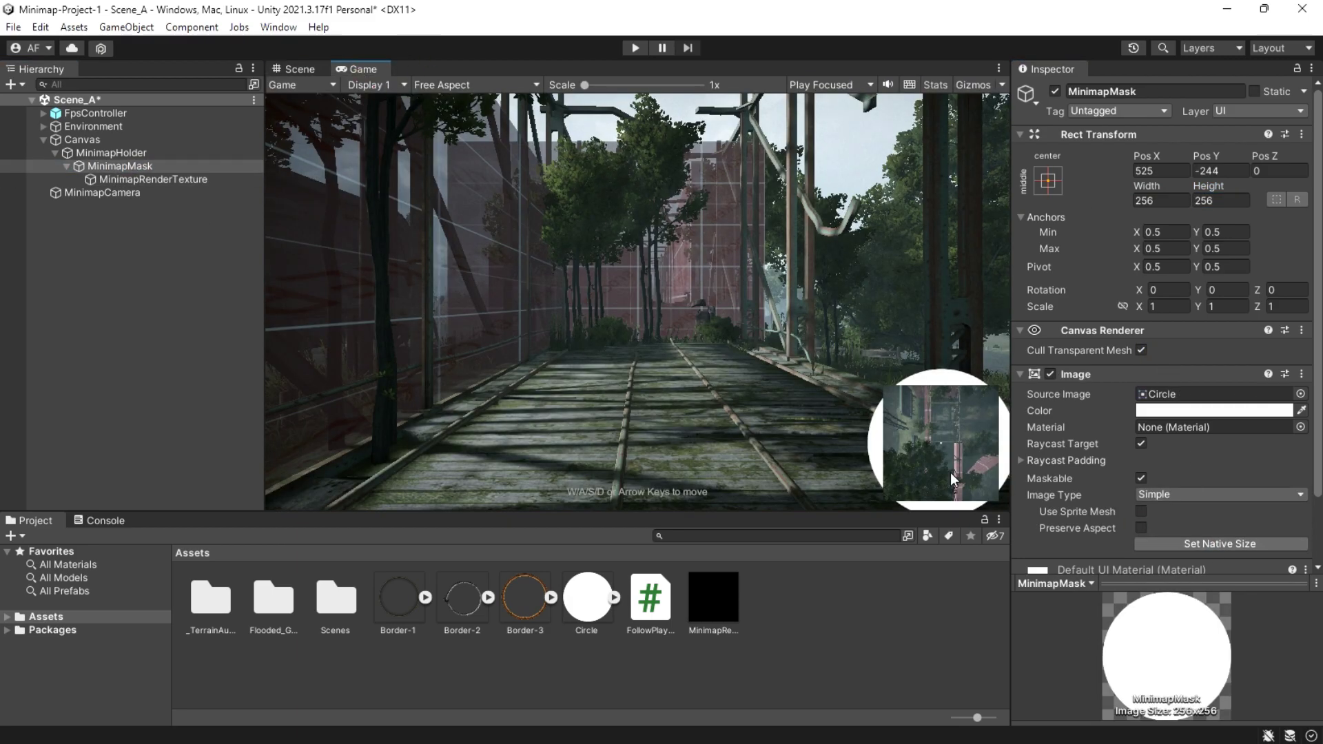
# Add a Mask component to MinimapMask and set its width and height to 200
pyautogui.scroll(-3, 1217, 546)
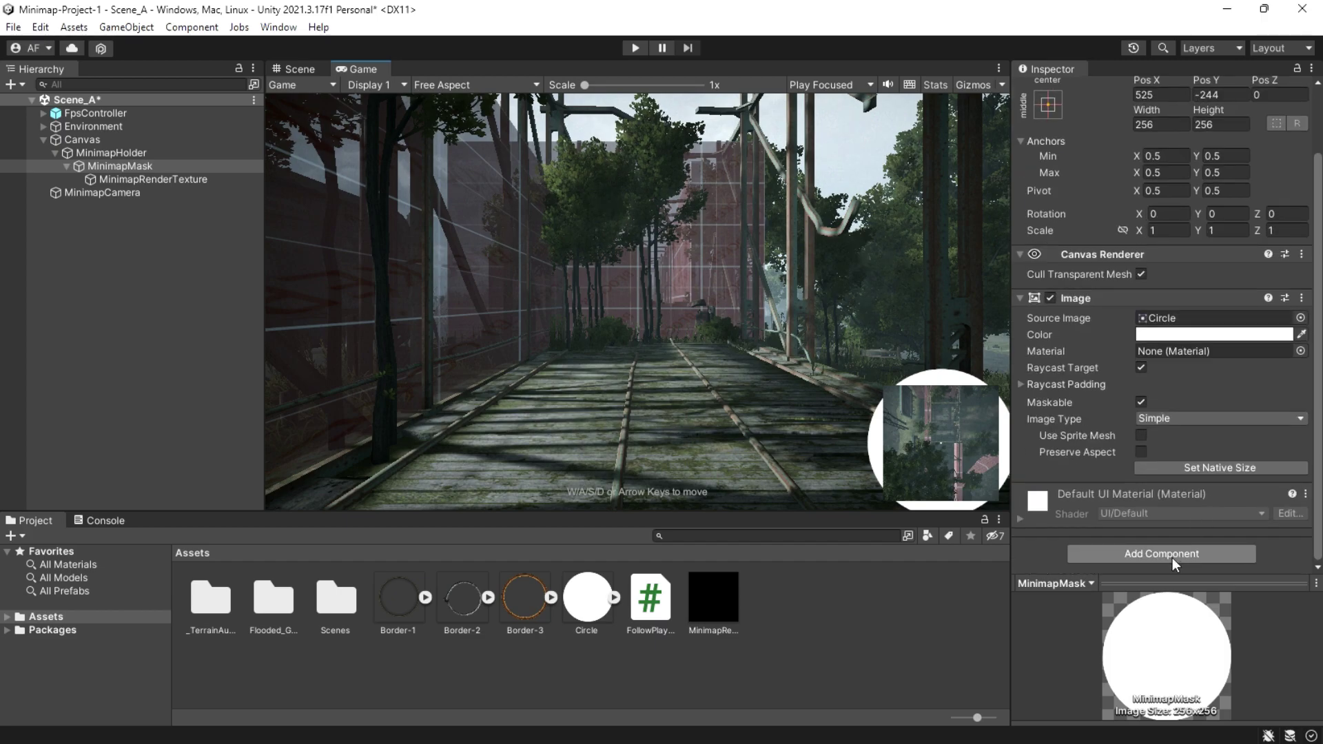
pyautogui.click(1173, 557)
pyautogui.write('mask')
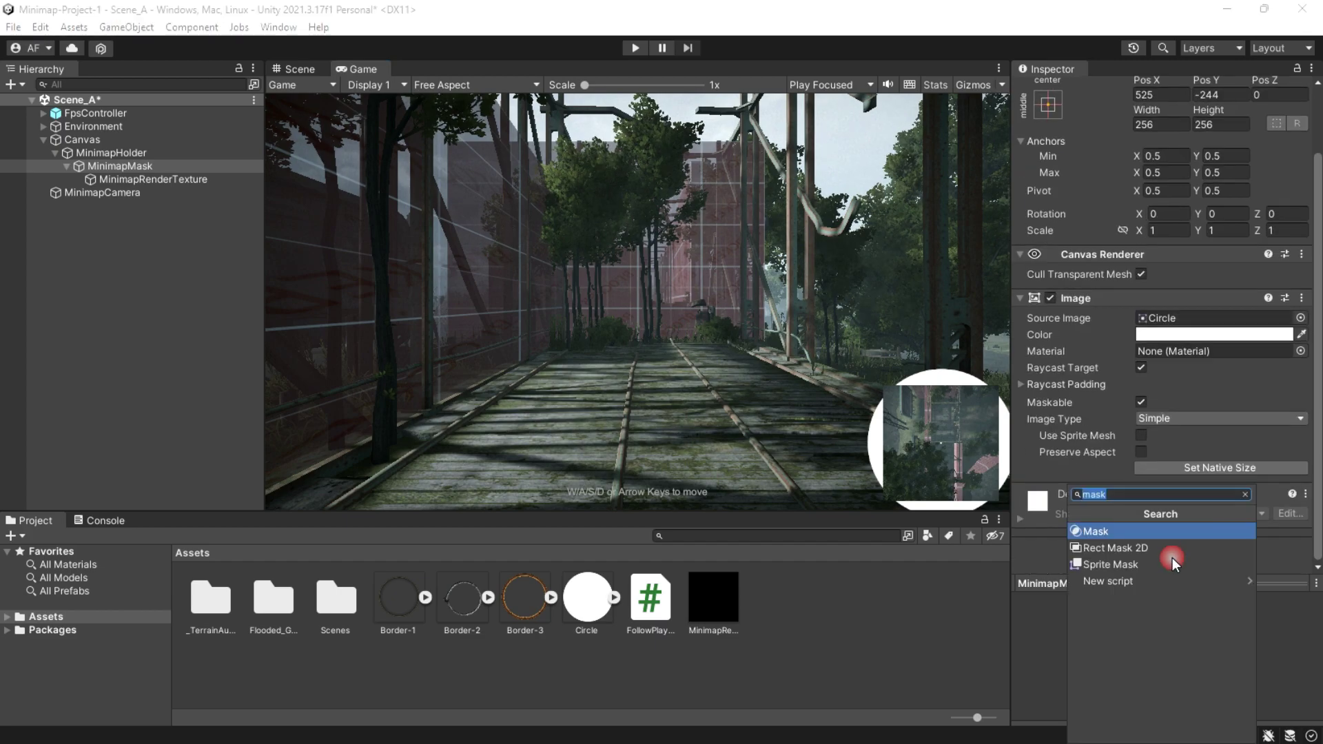
pyautogui.click(1115, 536)
pyautogui.scroll(3, 1177, 430)
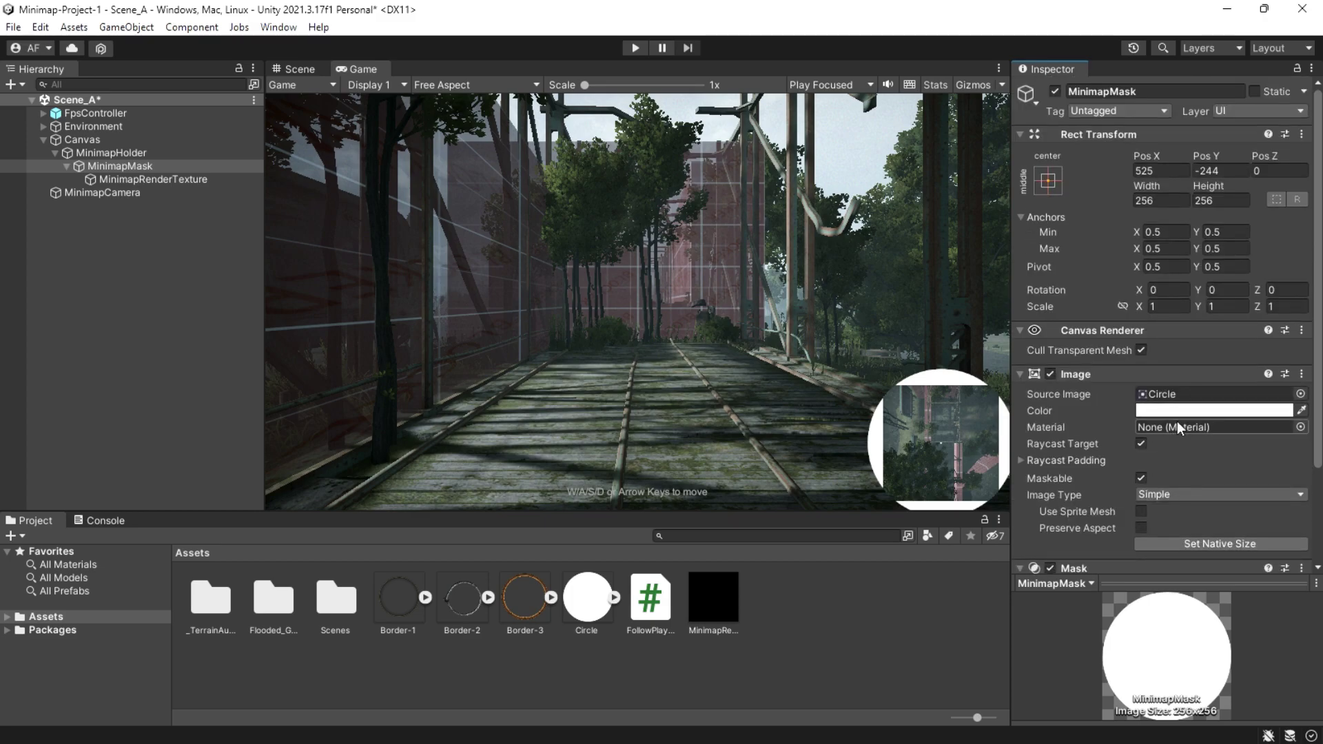
pyautogui.write('200')
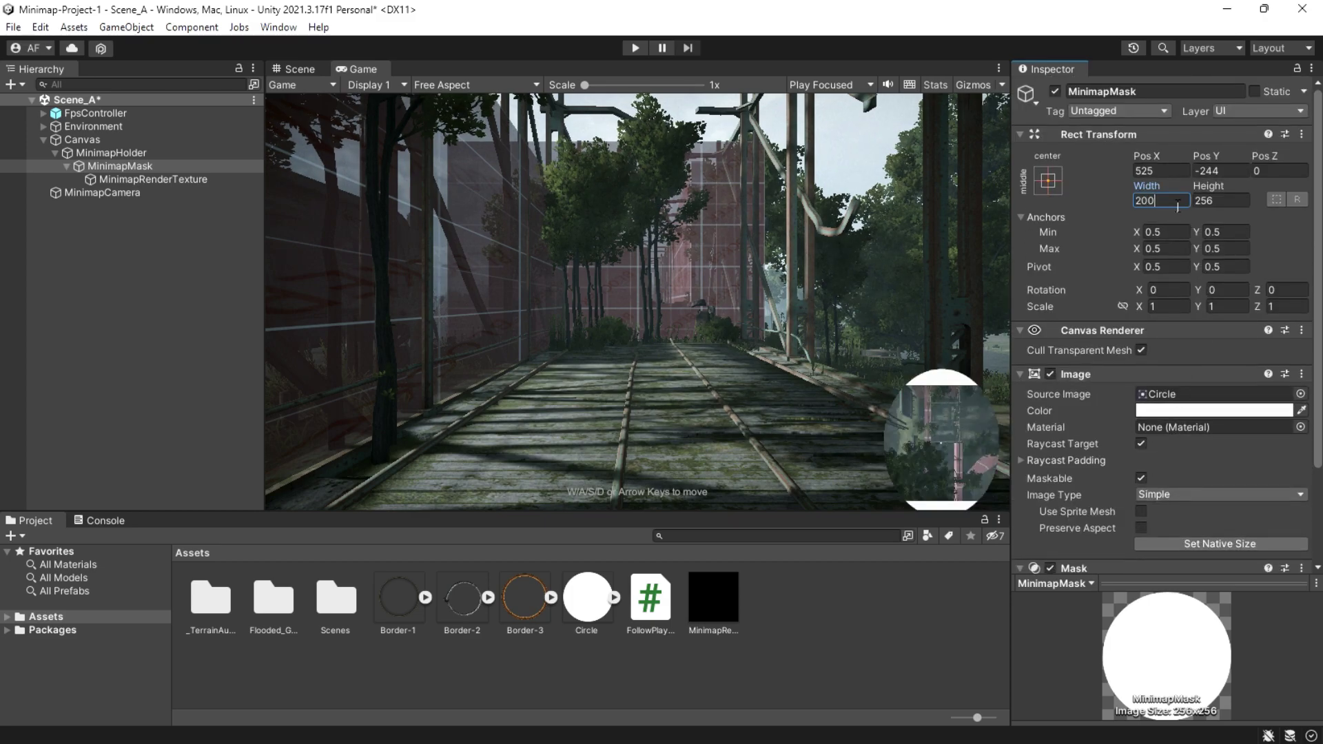
pyautogui.click(1211, 200)
pyautogui.write('200')
# Check the Border-2 and Border-1 sprites and add a UI Image named MinimapBorder under MinimapMask
pyautogui.click(475, 616)
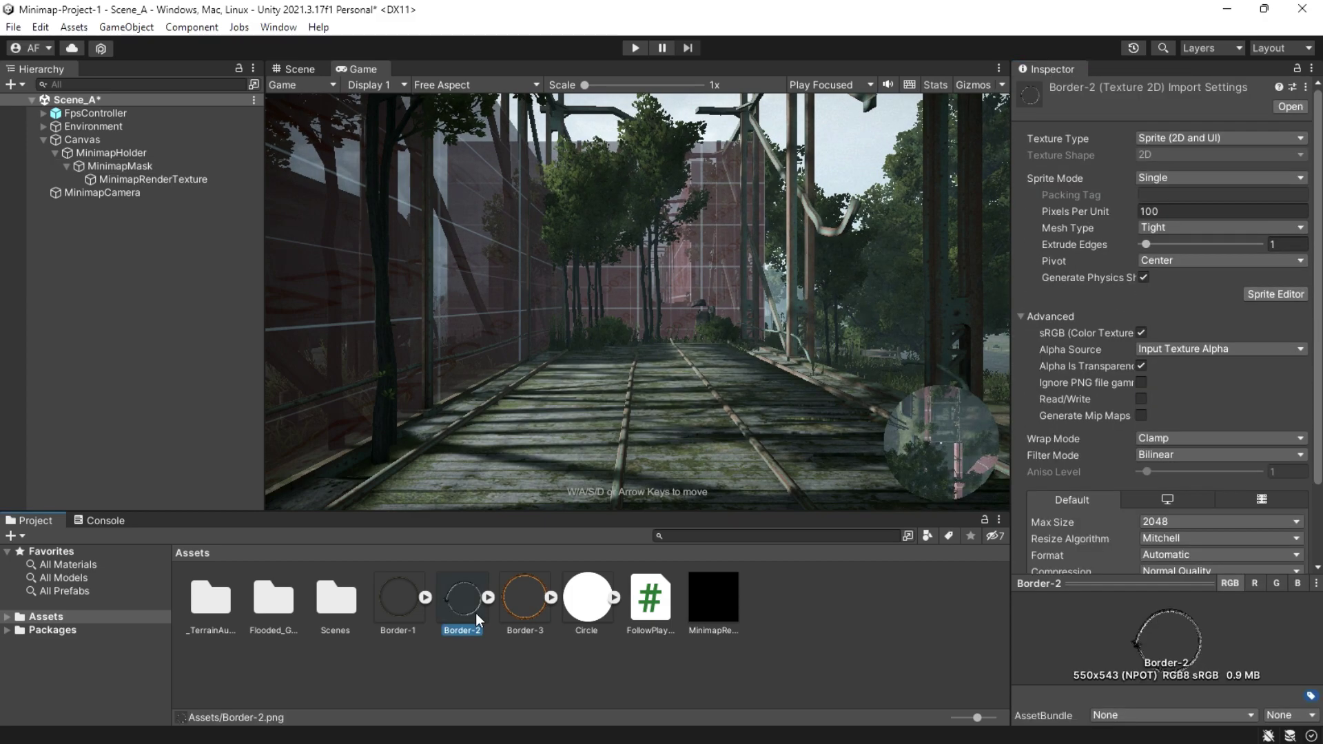
pyautogui.click(399, 603)
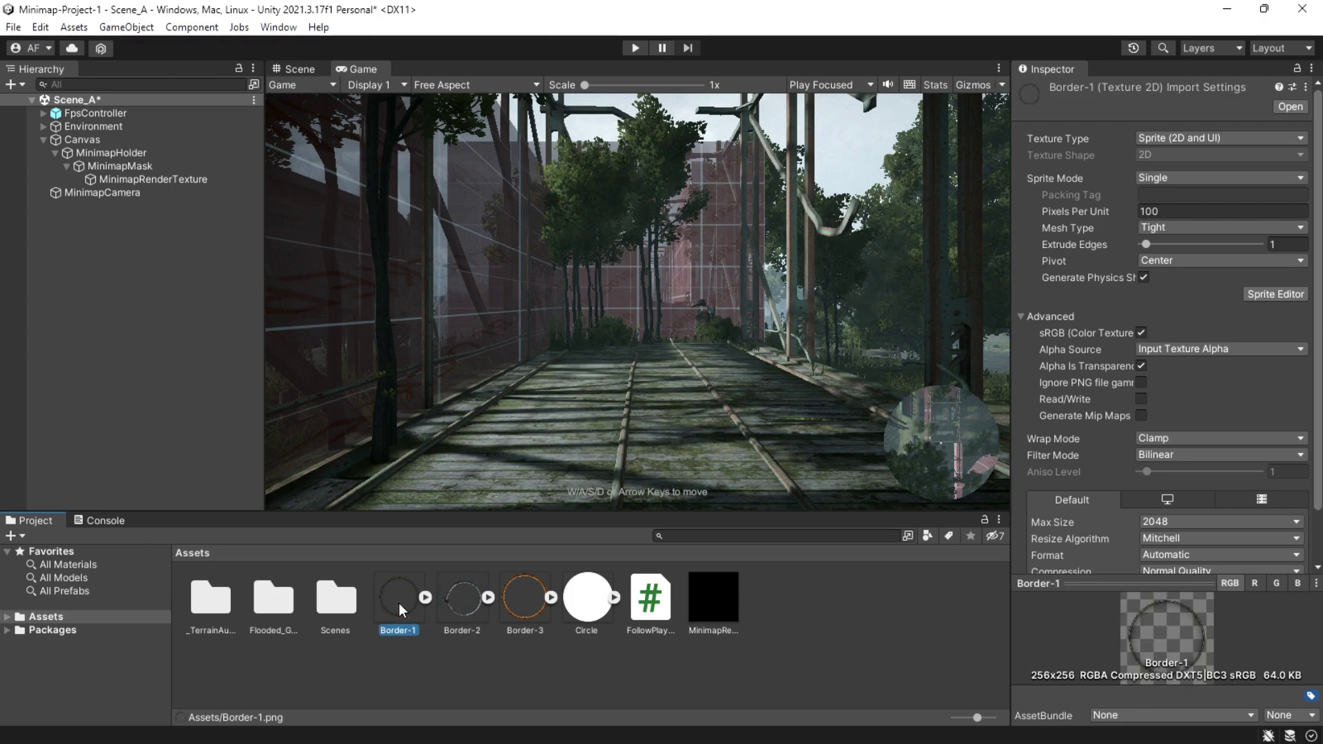
pyautogui.click(118, 172)
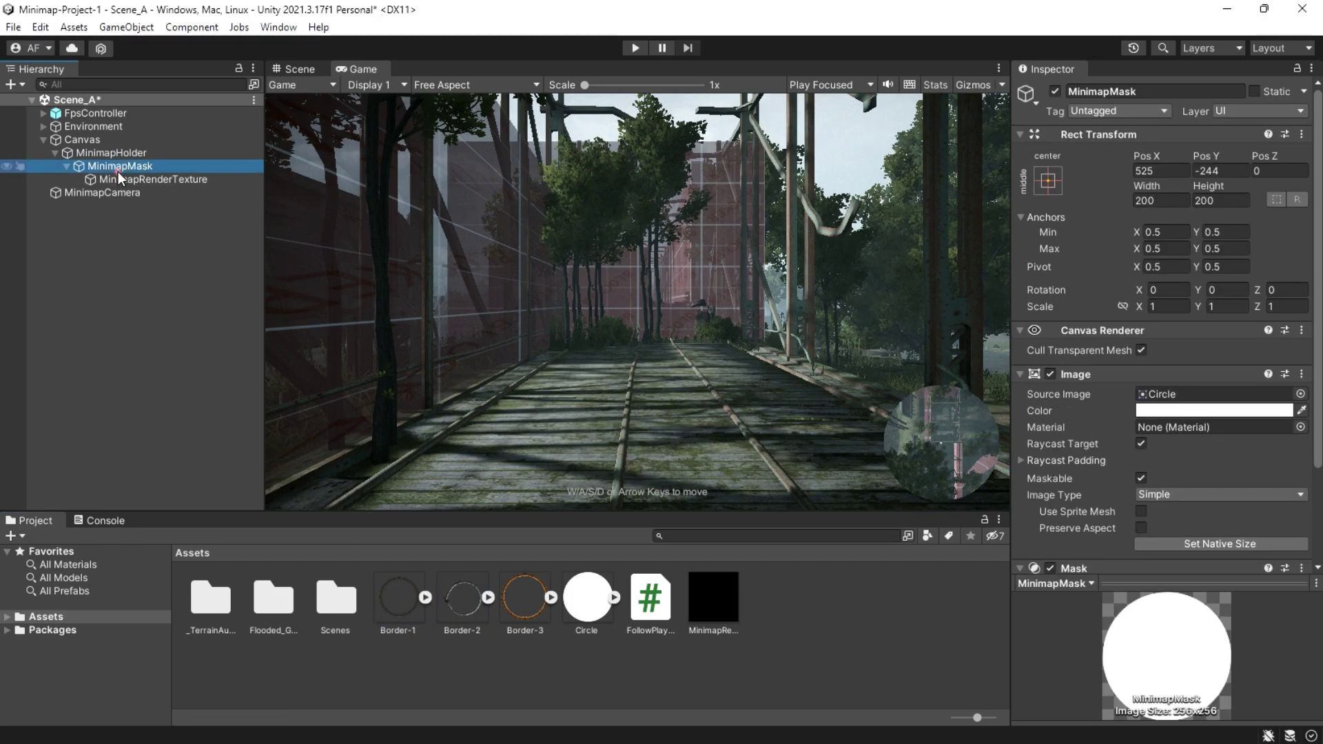
pyautogui.rightClick(117, 167)
pyautogui.moveTo(158, 517)
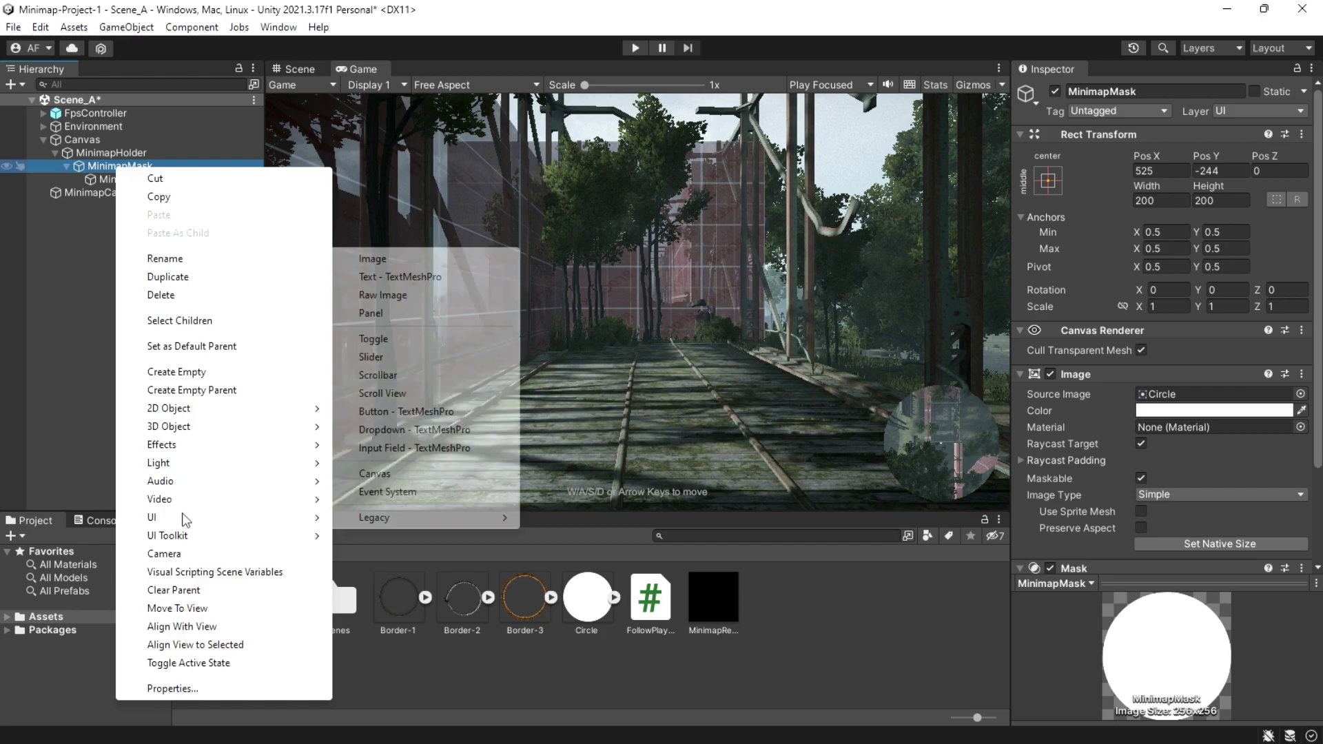
pyautogui.click(383, 259)
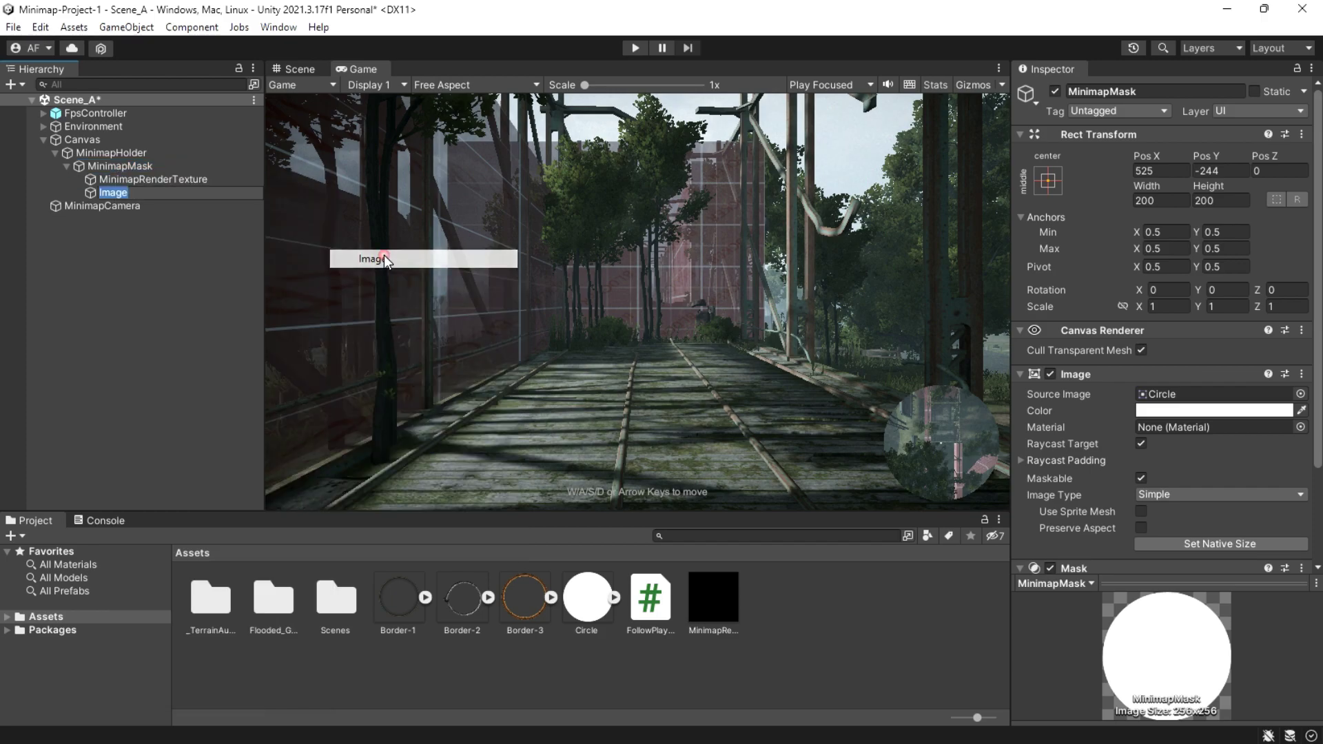
pyautogui.click(71, 193)
pyautogui.write('Min')
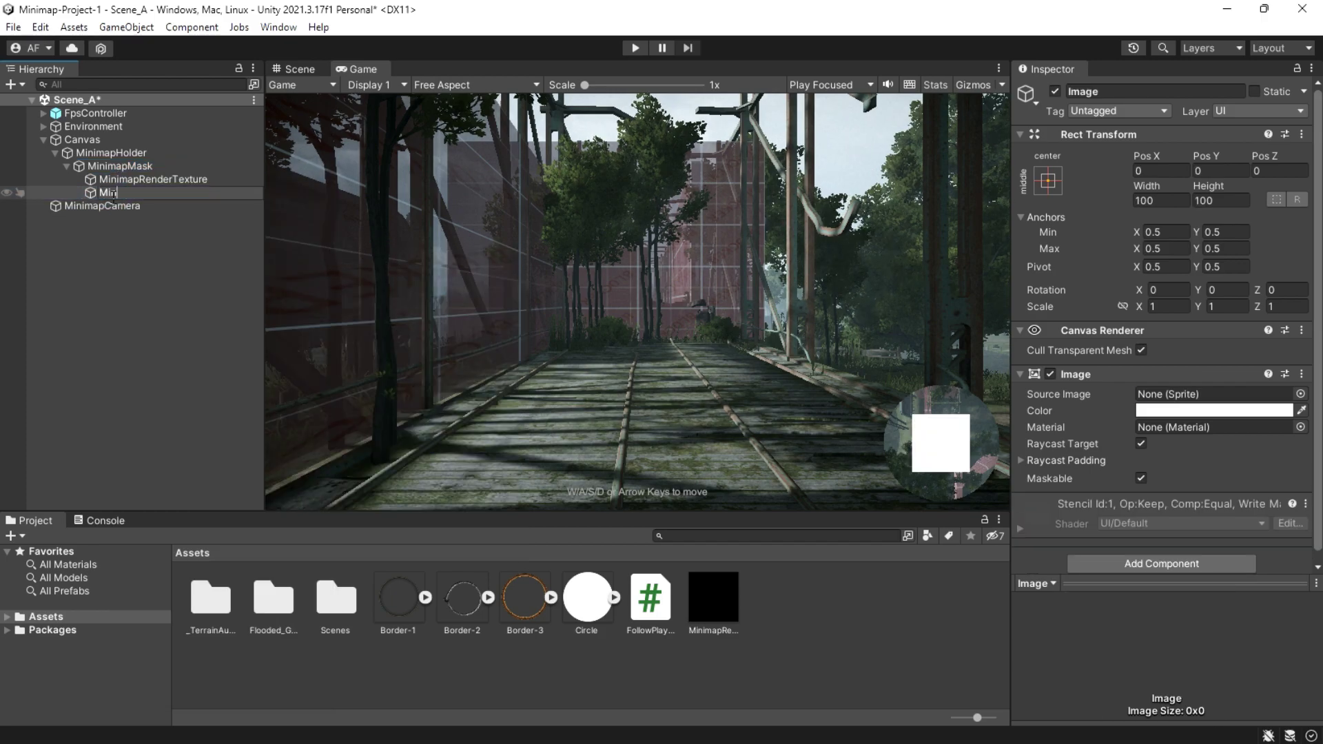
pyautogui.write('imapBorder')
pyautogui.press('Return')
# Assign the Border-1 sprite to MinimapBorder at native size, then replace it with the Border-3 sprite
pyautogui.moveTo(395, 610); pyautogui.dragTo(1190, 401)
pyautogui.click(1220, 543)
pyautogui.click(525, 598)
pyautogui.click(134, 192)
pyautogui.moveTo(520, 595); pyautogui.dragTo(1165, 397)
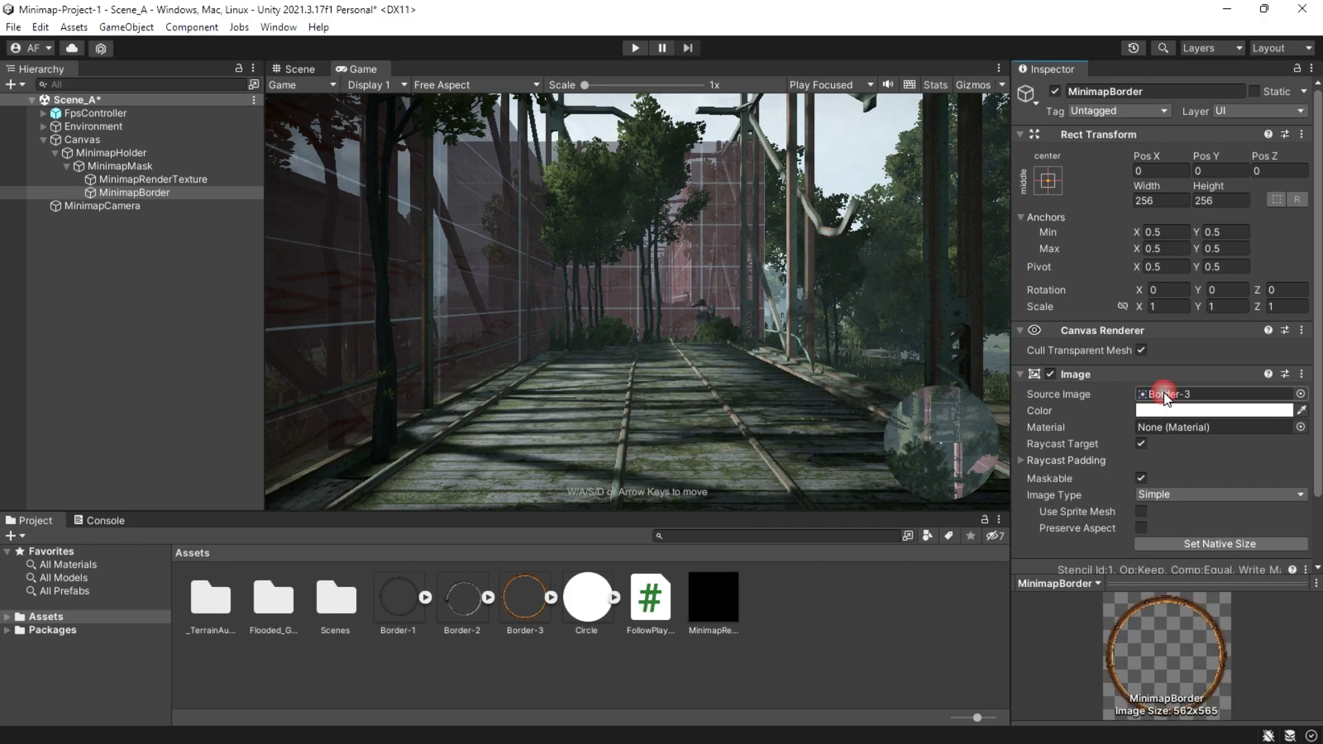
# Set MinimapBorder's width and height to 200, then enlarge both to 220
pyautogui.click(1174, 202)
pyautogui.write('200')
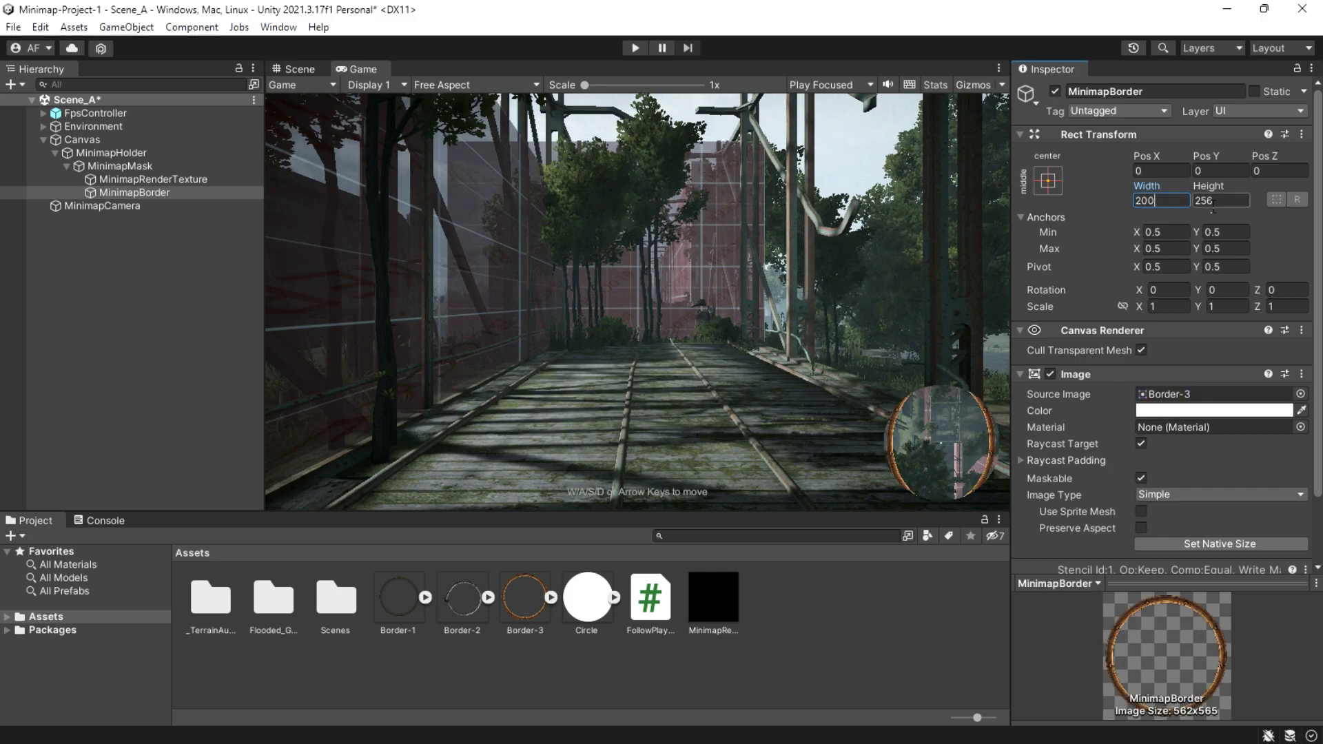
pyautogui.write('200')
pyautogui.write('220')
pyautogui.write('20')
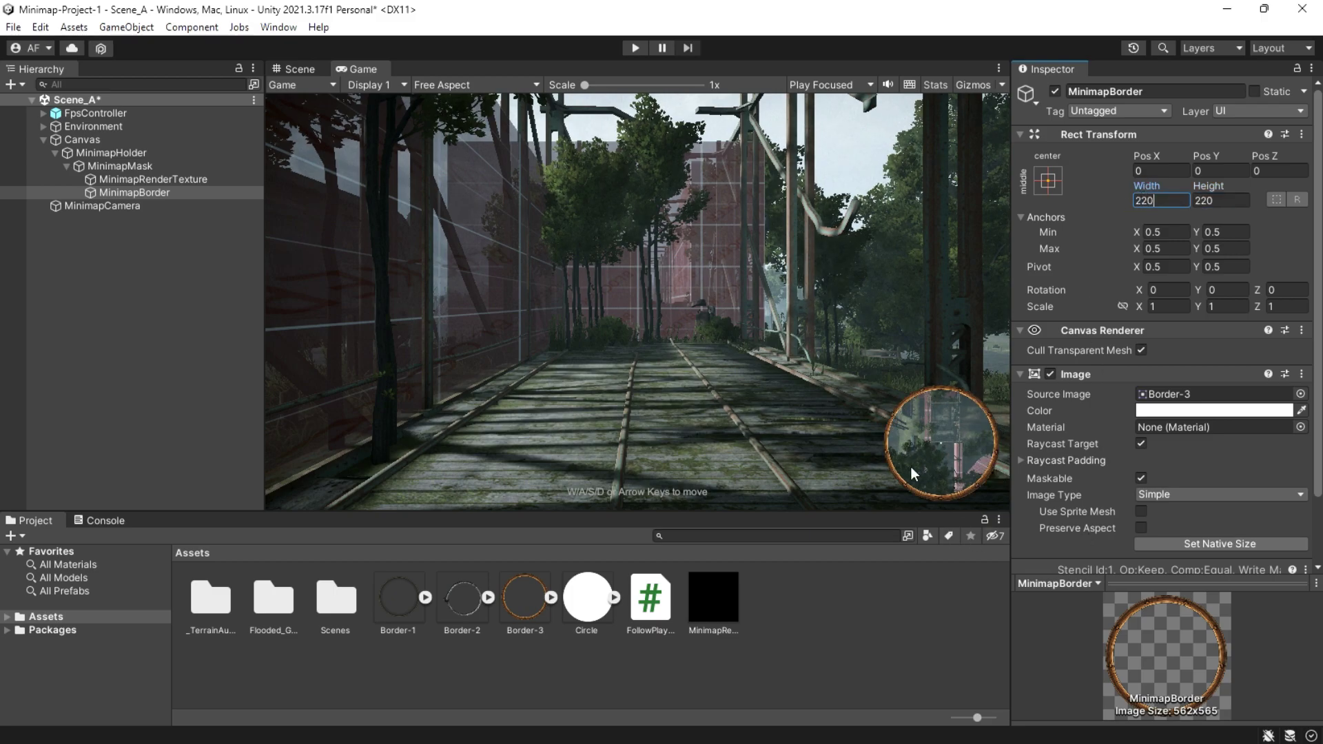
# Run the scene and walk off the bridge along the dirt road to check the circular minimap, then stop play mode
pyautogui.hotkey('ctrl', 'p')
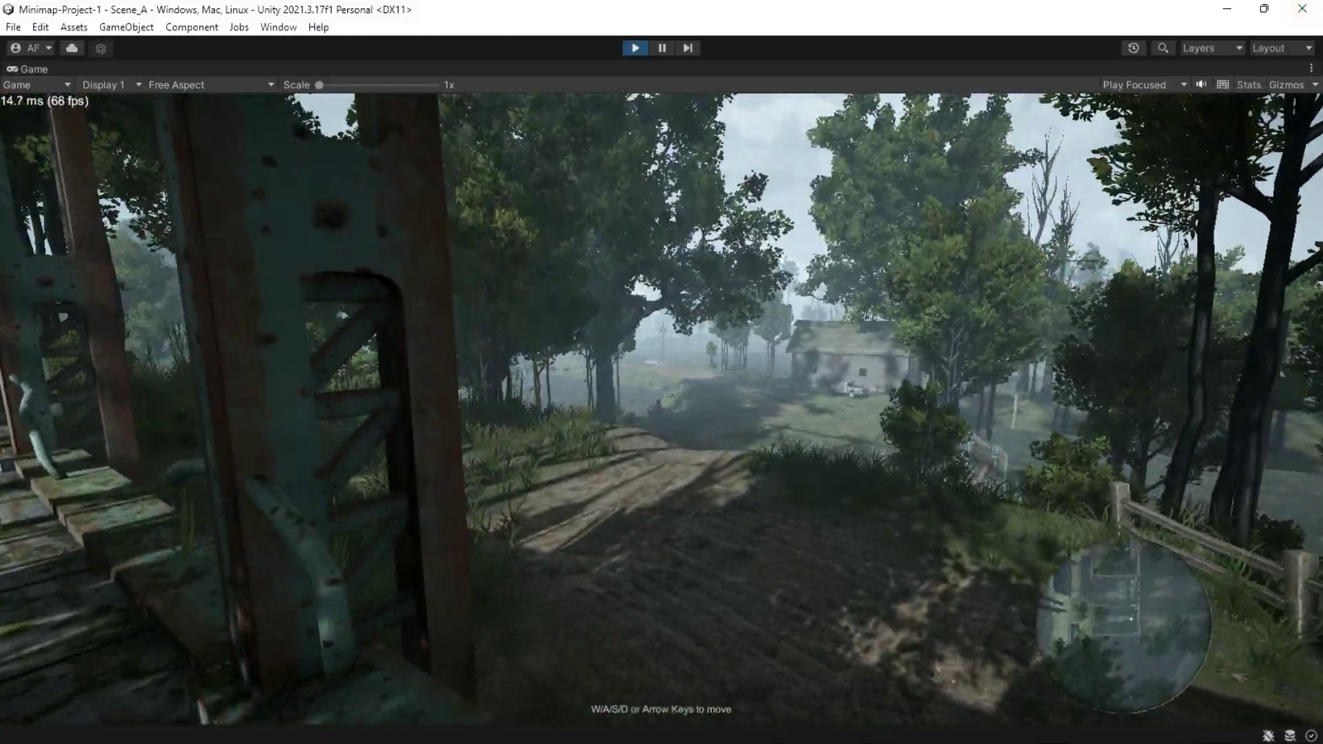
pyautogui.press('w')
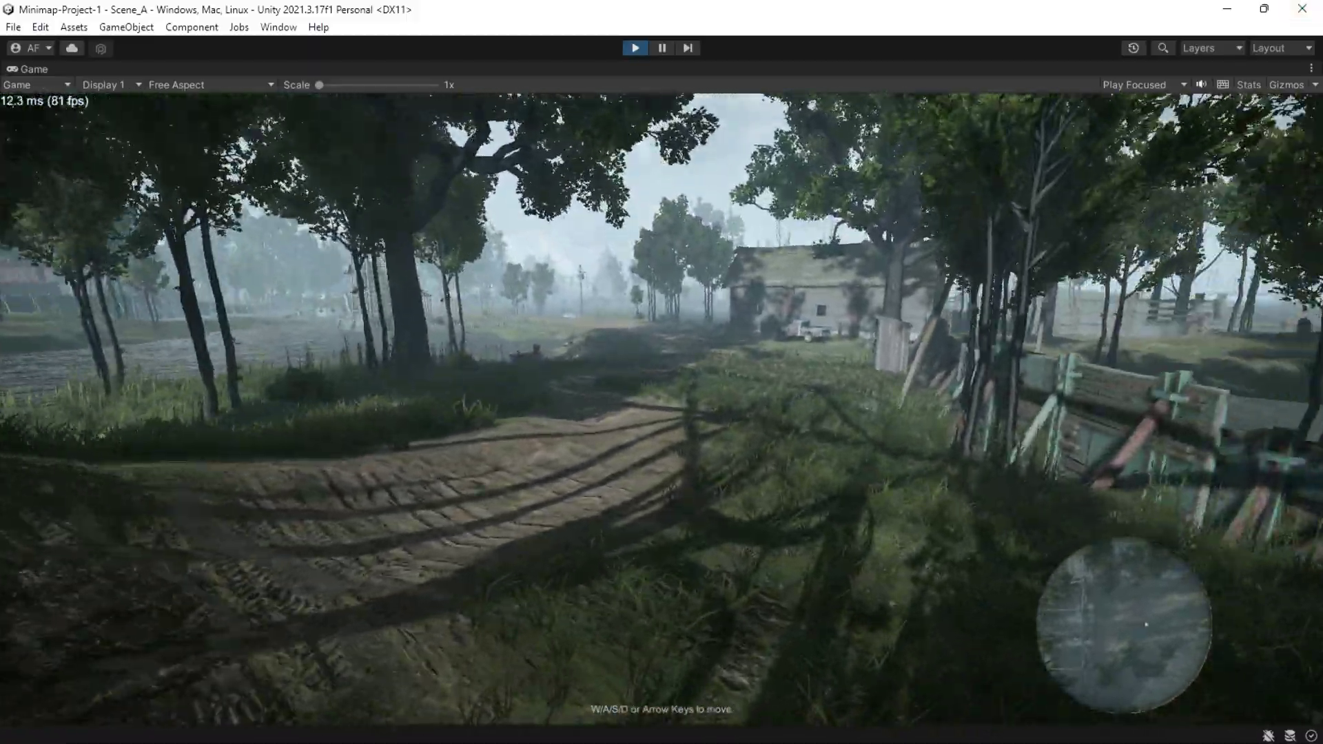
pyautogui.press('w')
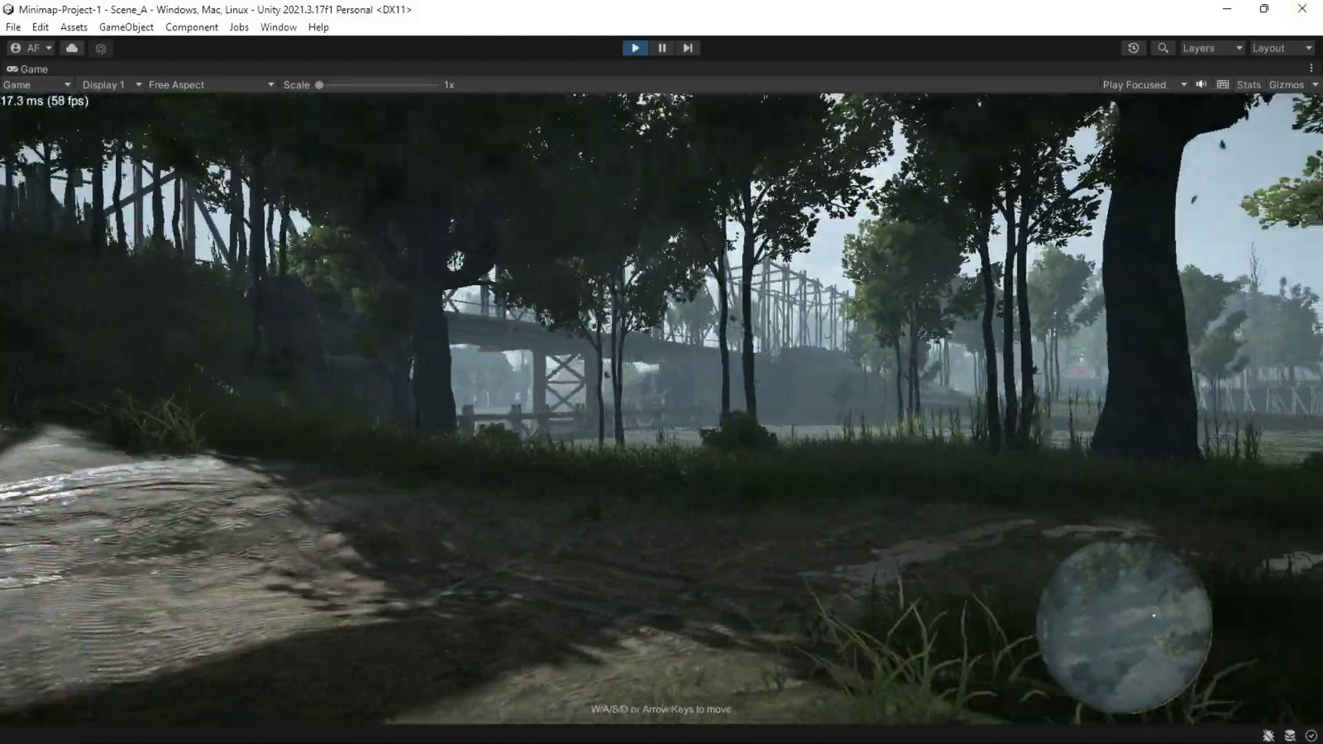
pyautogui.hotkey('ctrl', 'p')
# Anchor MinimapHolder to the canvas's bottom-right corner with the anchor preset that also sets its position
pyautogui.click(111, 153)
pyautogui.click(1048, 180)
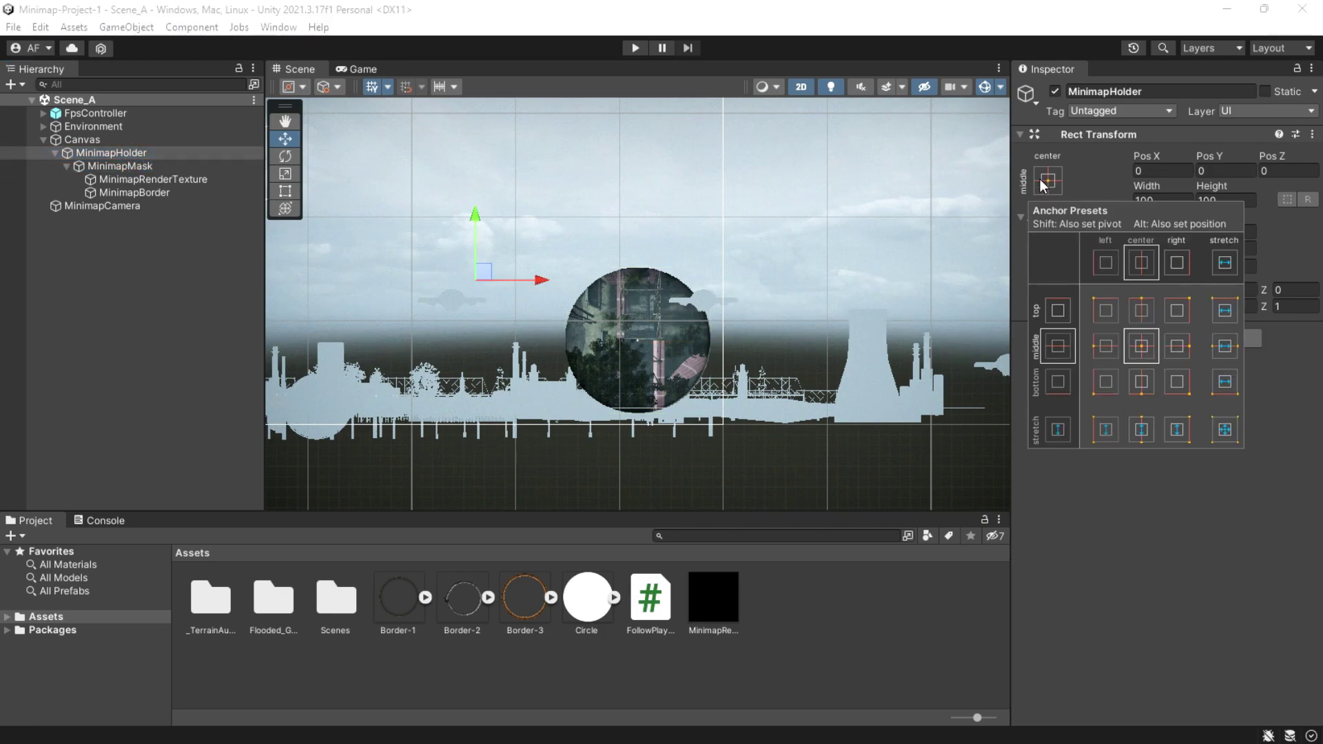
pyautogui.keyDown('alt'); pyautogui.click(1177, 381); pyautogui.keyUp('alt')
pyautogui.press('w')
pyautogui.scroll(-5, 620, 449)
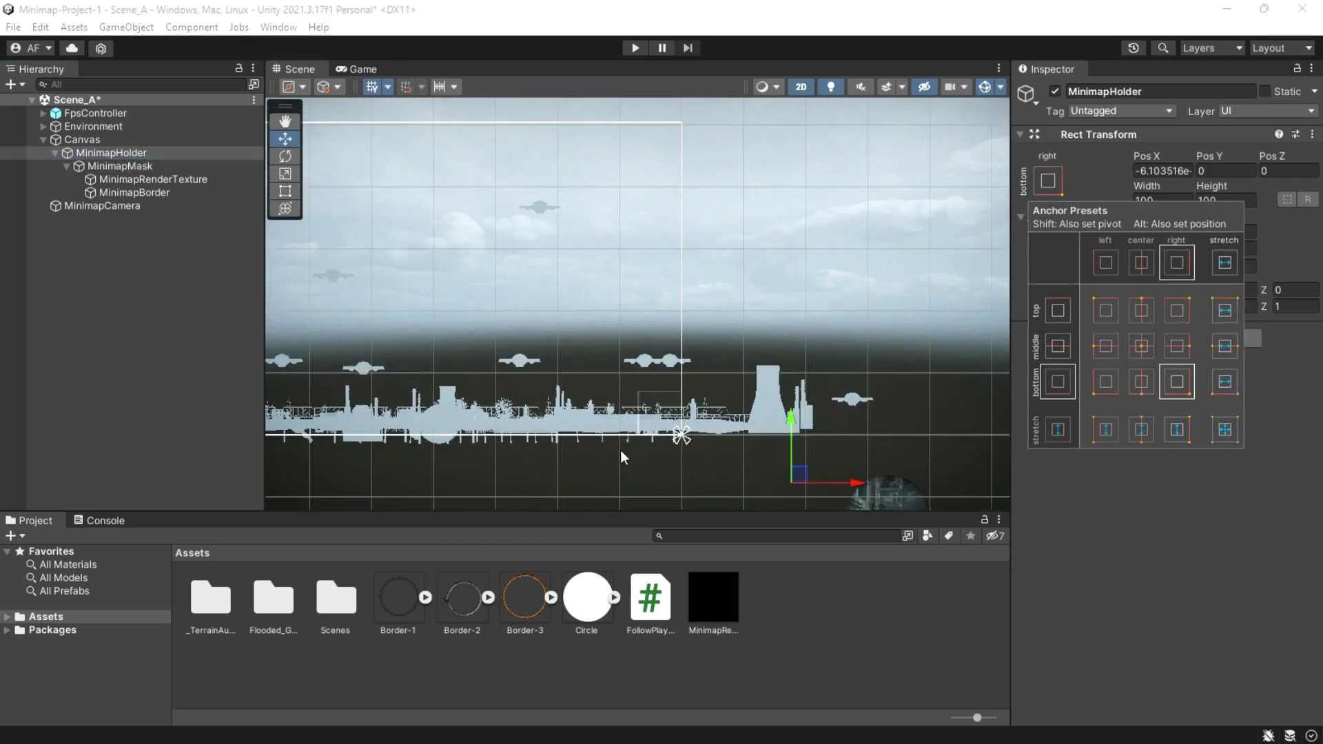
pyautogui.scroll(-3, 620, 449)
pyautogui.moveTo(620, 449); pyautogui.dragTo(622, 346, button='middle')
# Move MinimapMask into the canvas's bottom-right corner at about X -63, Y 60, and save the scene
pyautogui.click(151, 168)
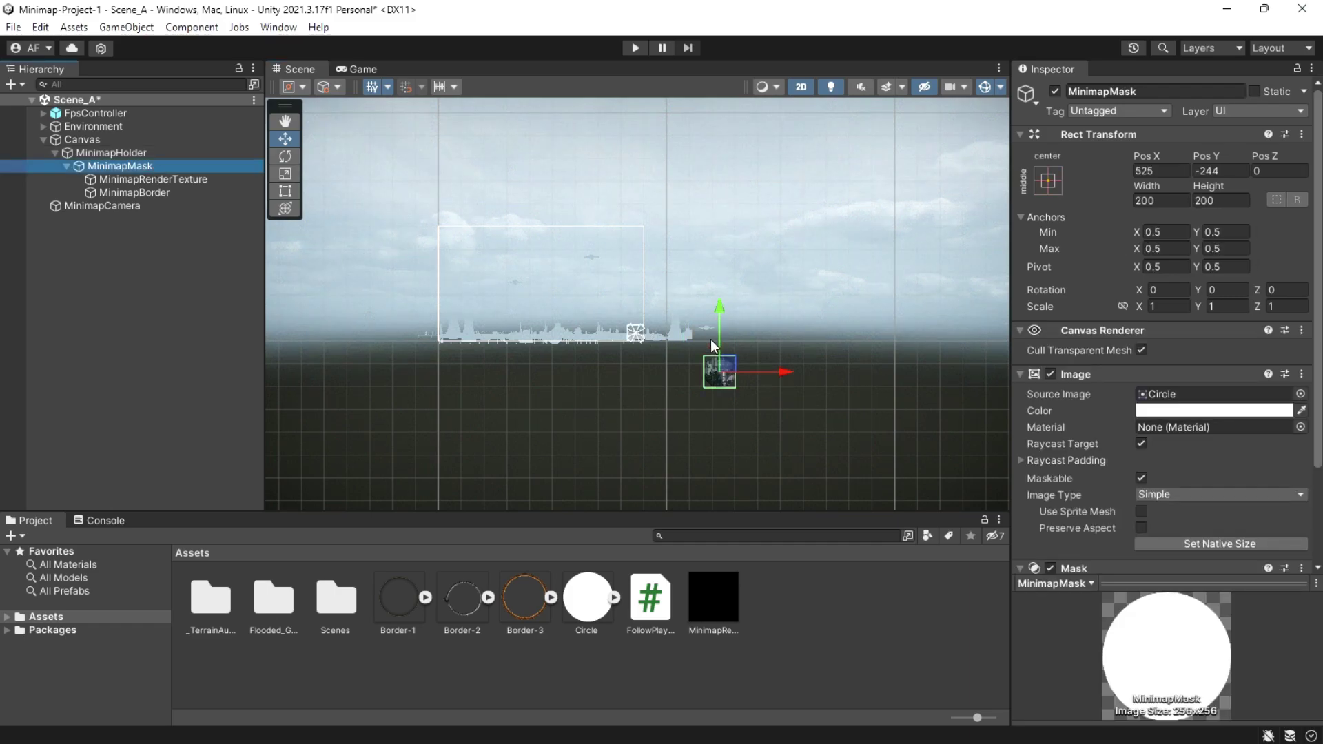
pyautogui.moveTo(729, 367); pyautogui.dragTo(634, 330)
pyautogui.scroll(6, 640, 321)
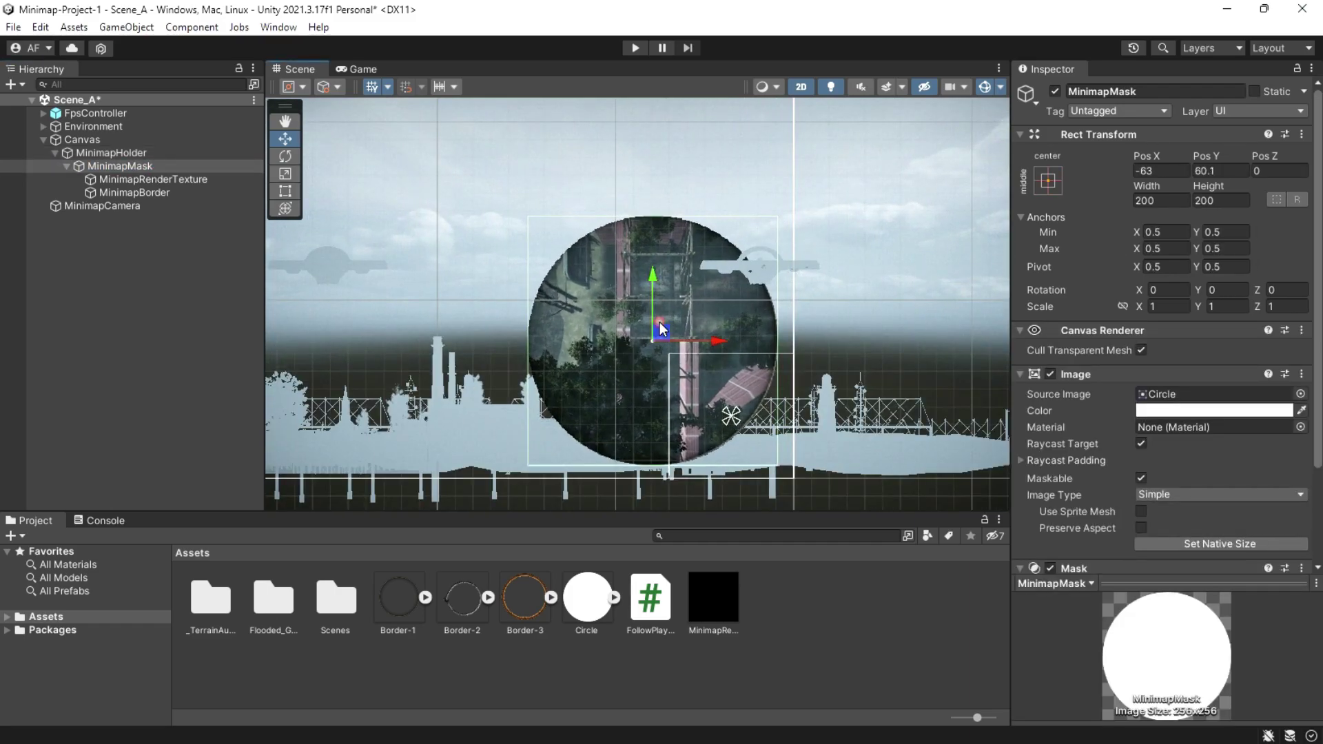
pyautogui.click(359, 69)
pyautogui.hotkey('ctrl', 's')
# Run the scene with the game view maximized, walk along the dirt road to check the minimap's corner placement, and stop play mode
pyautogui.click(635, 47)
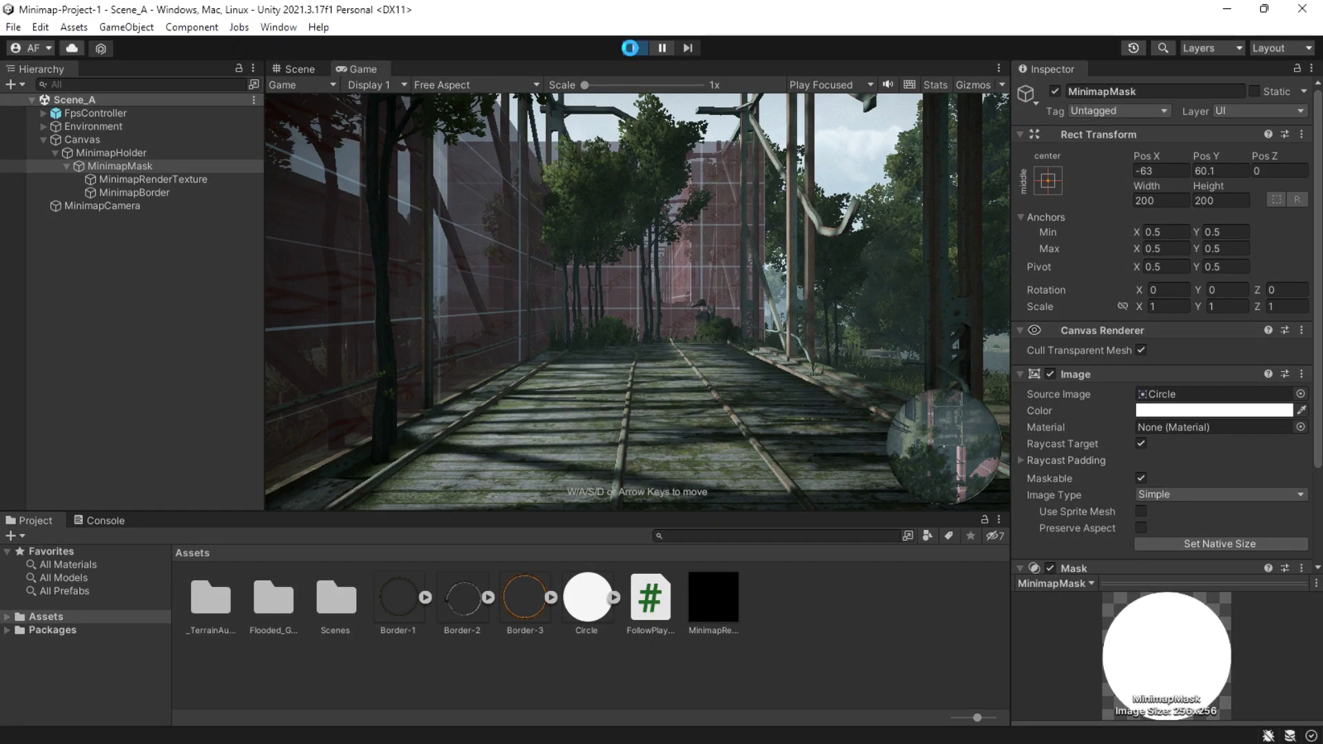
pyautogui.click(1000, 68)
pyautogui.click(1040, 127)
pyautogui.press('w')
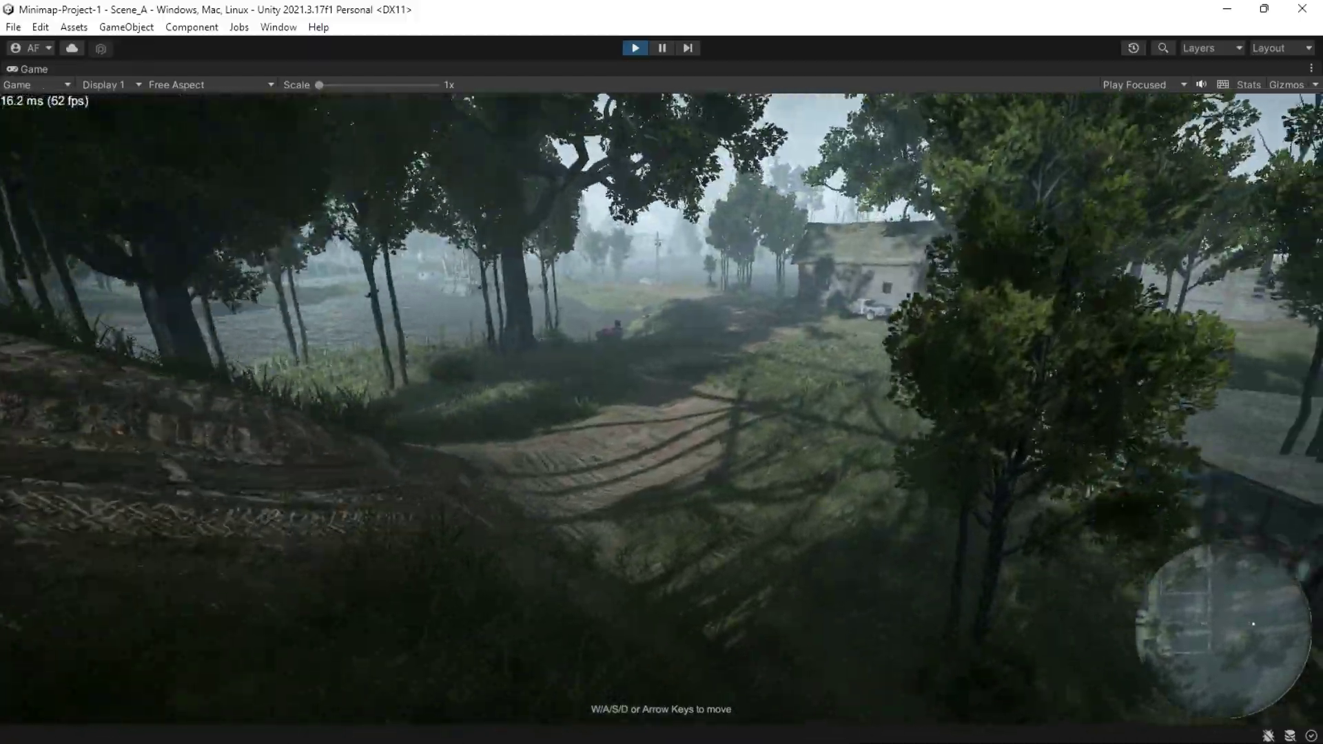
pyautogui.press('w')
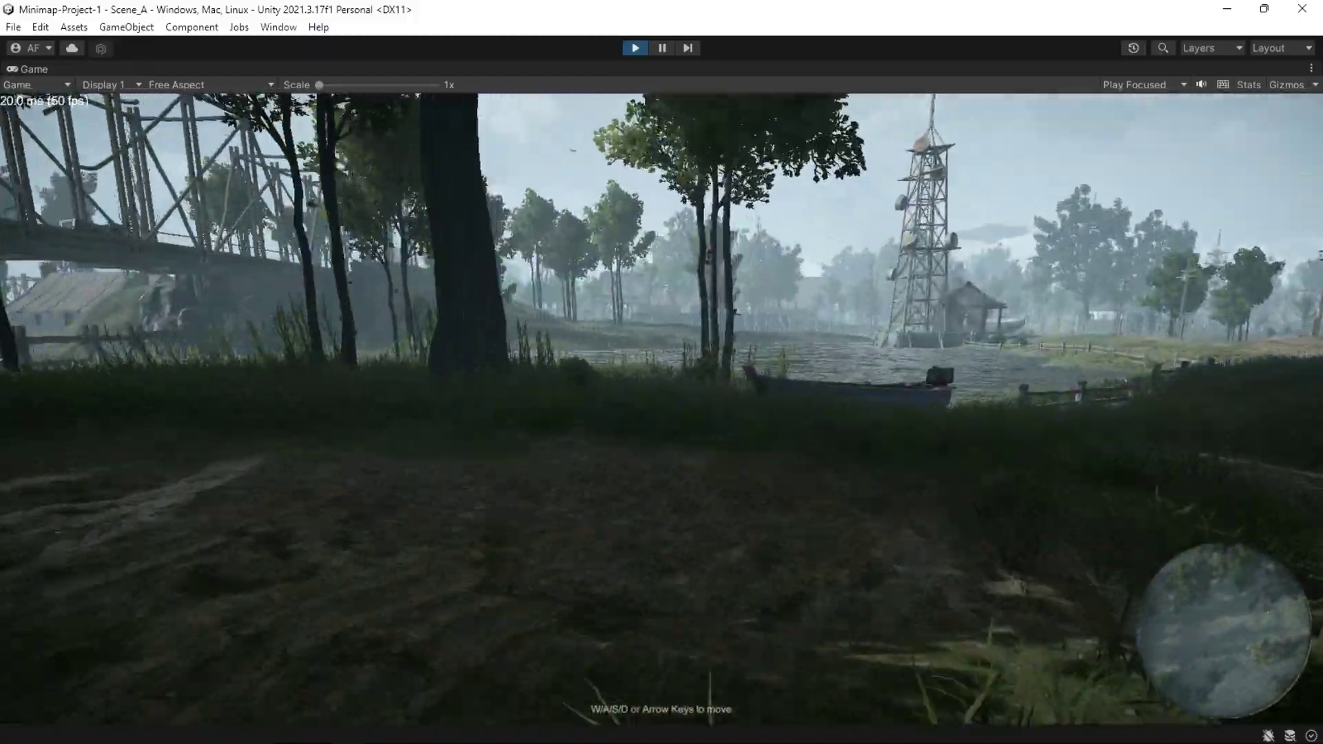
pyautogui.press('w')
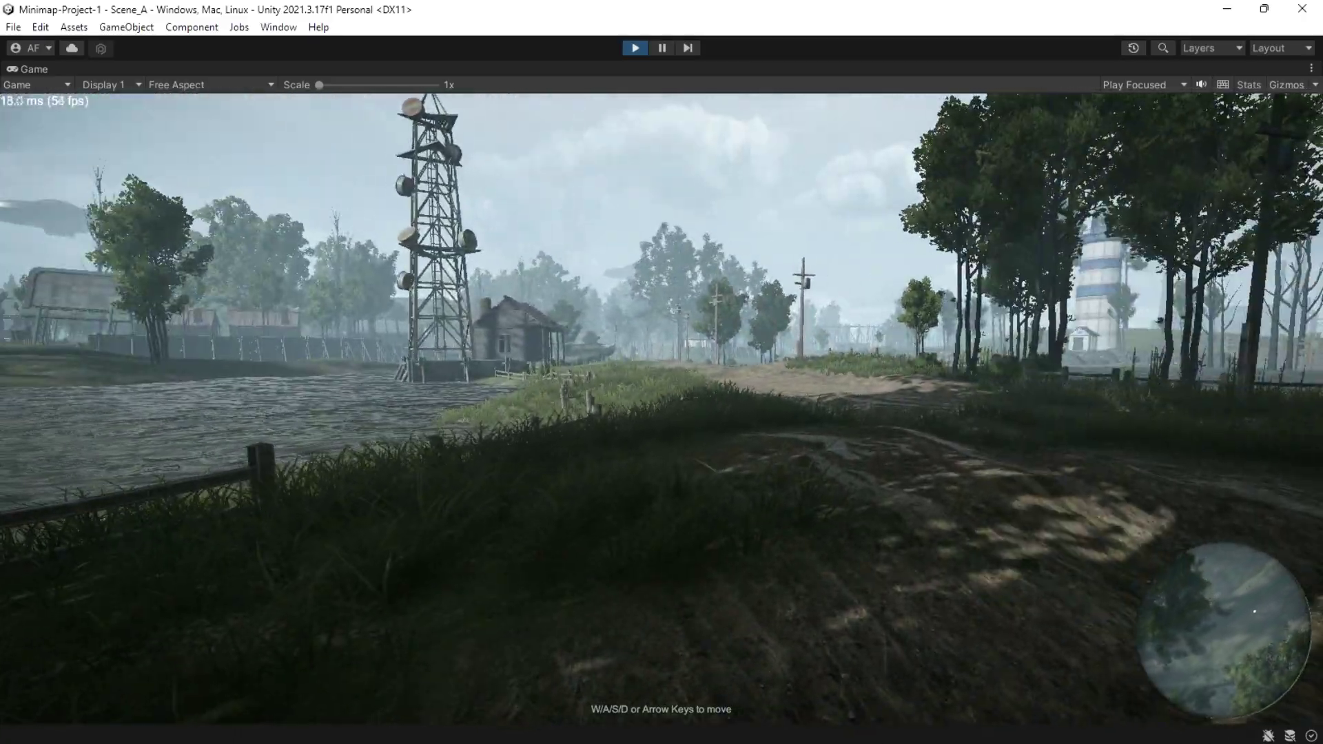
pyautogui.press('w')
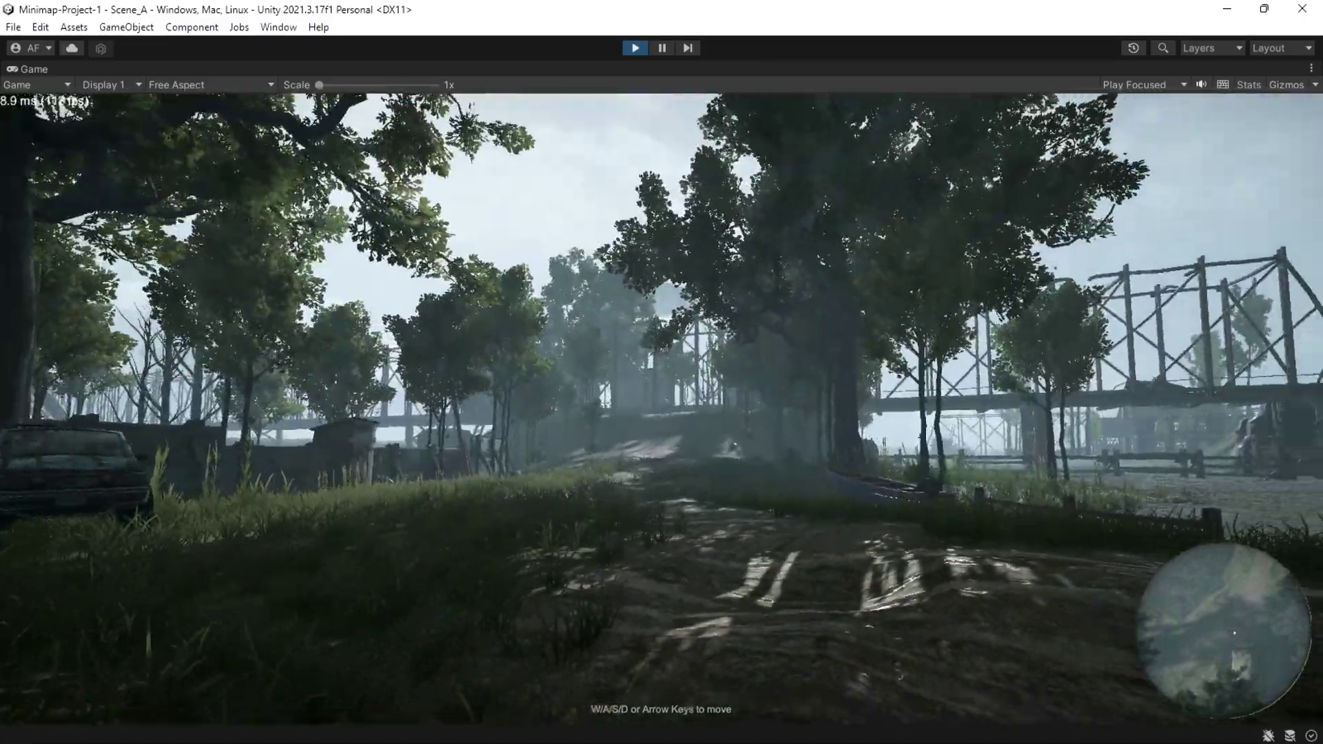
pyautogui.press('w')
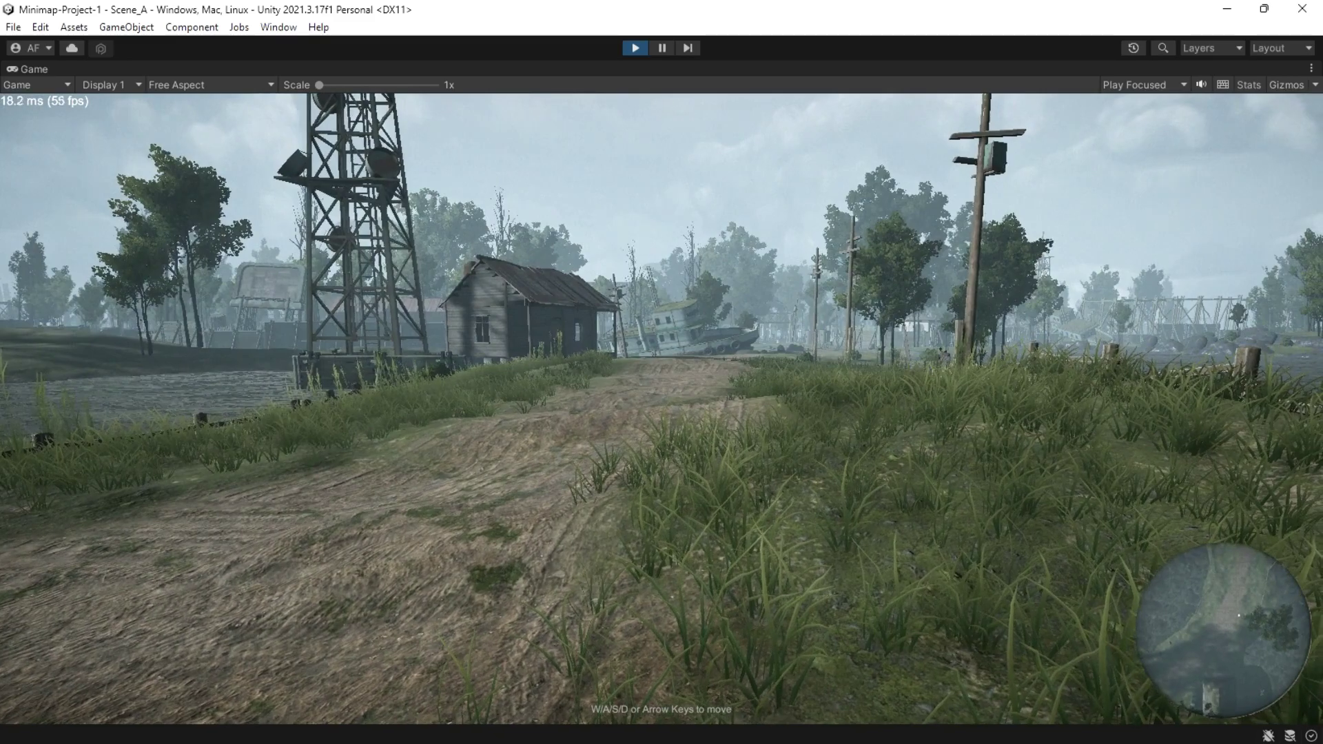
pyautogui.press('w')
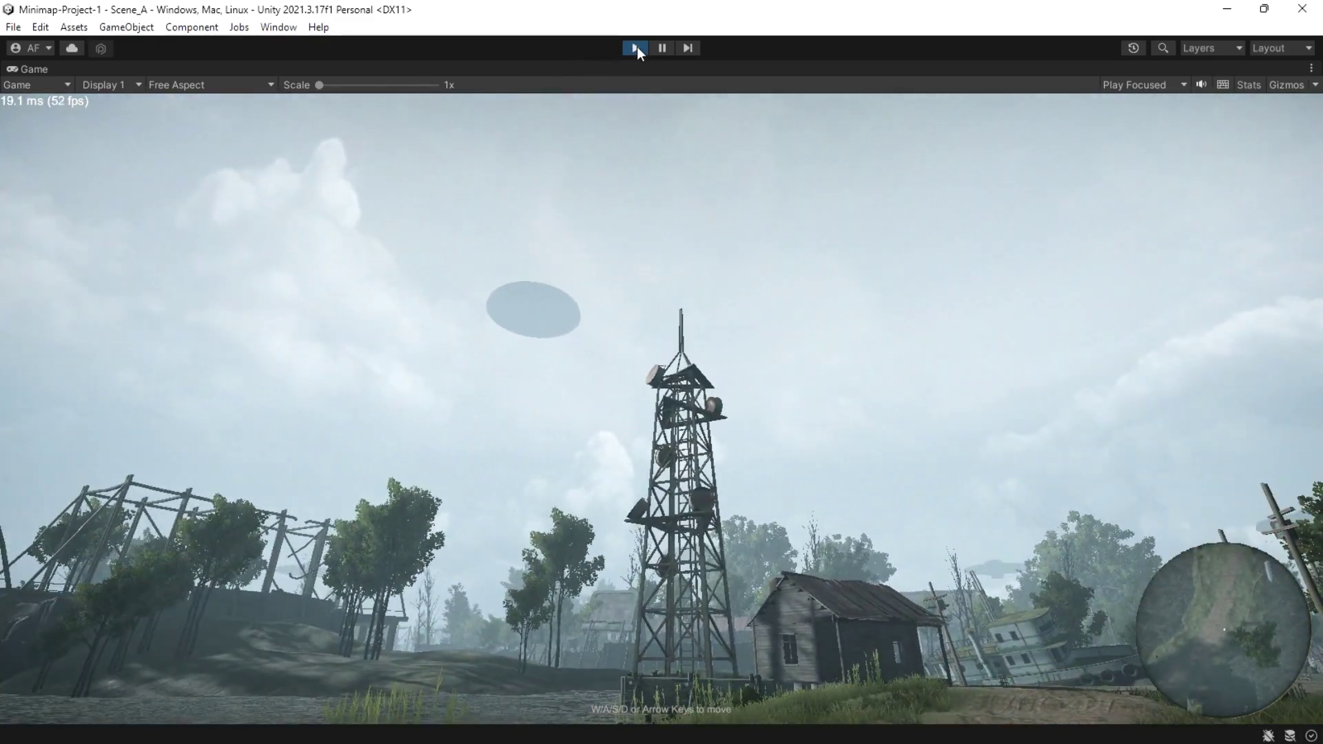
pyautogui.click(636, 47)
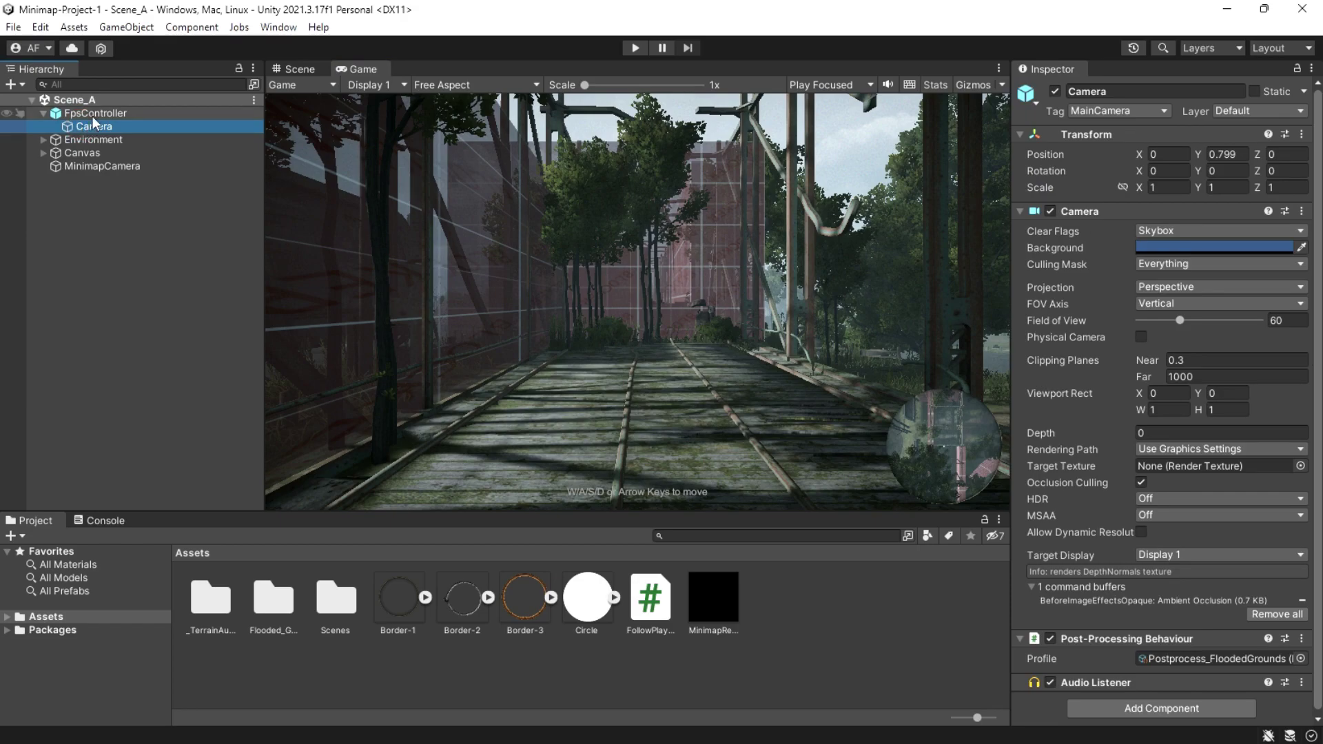
# Add a 2D Circle sprite as a child of FpsController
pyautogui.click(93, 114)
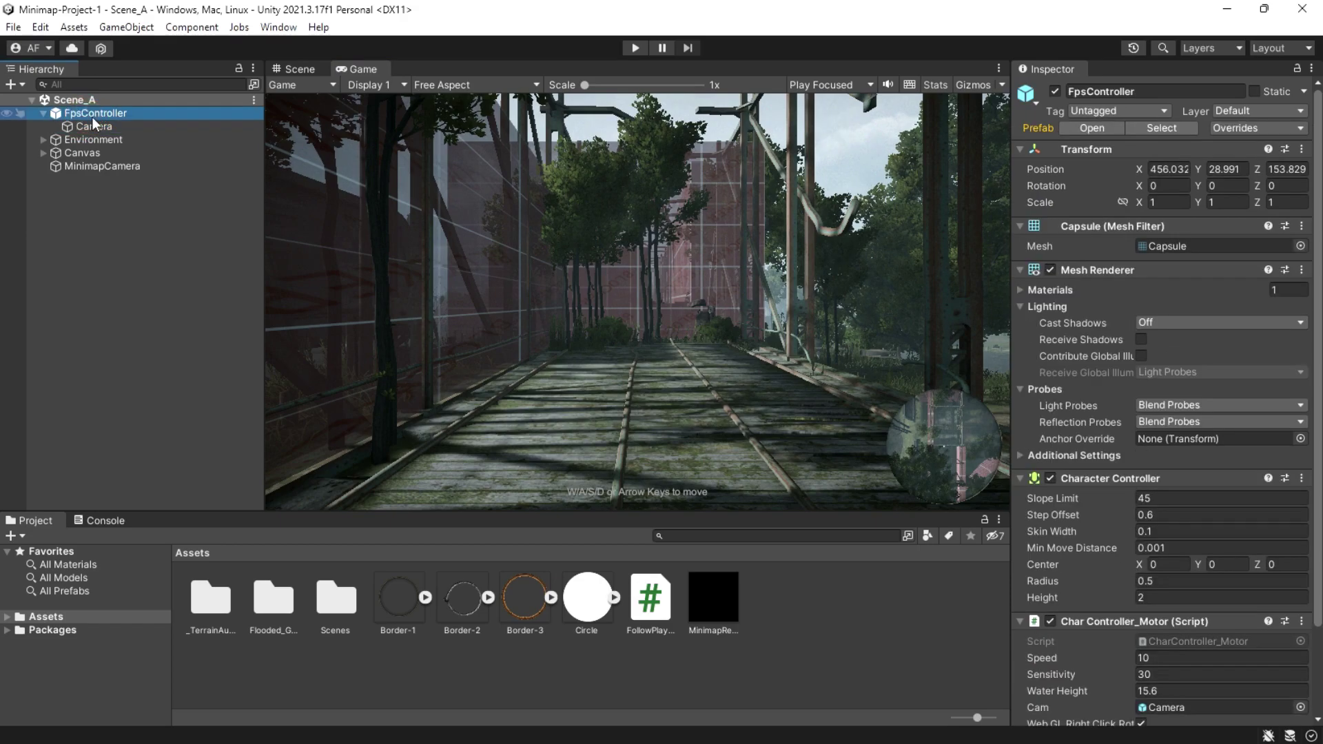
pyautogui.rightClick(90, 115)
pyautogui.moveTo(163, 390)
pyautogui.moveTo(340, 390)
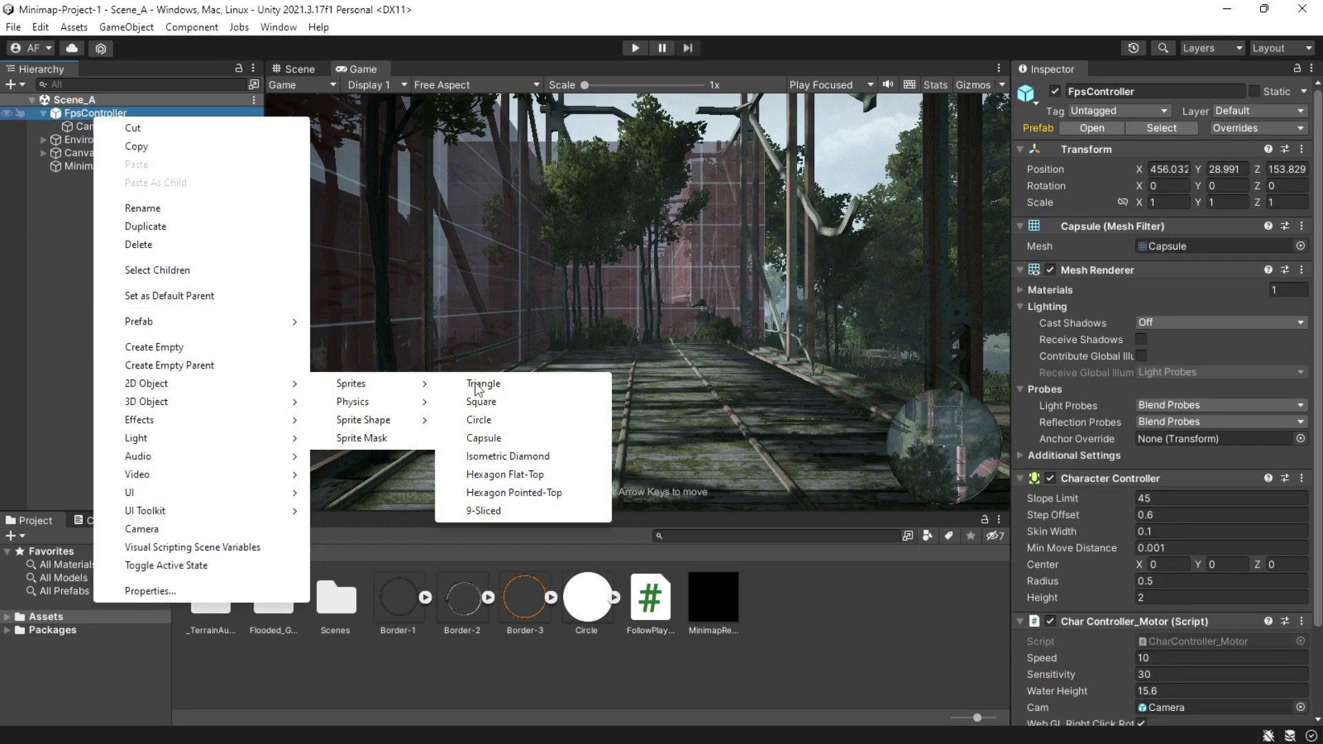
pyautogui.click(497, 422)
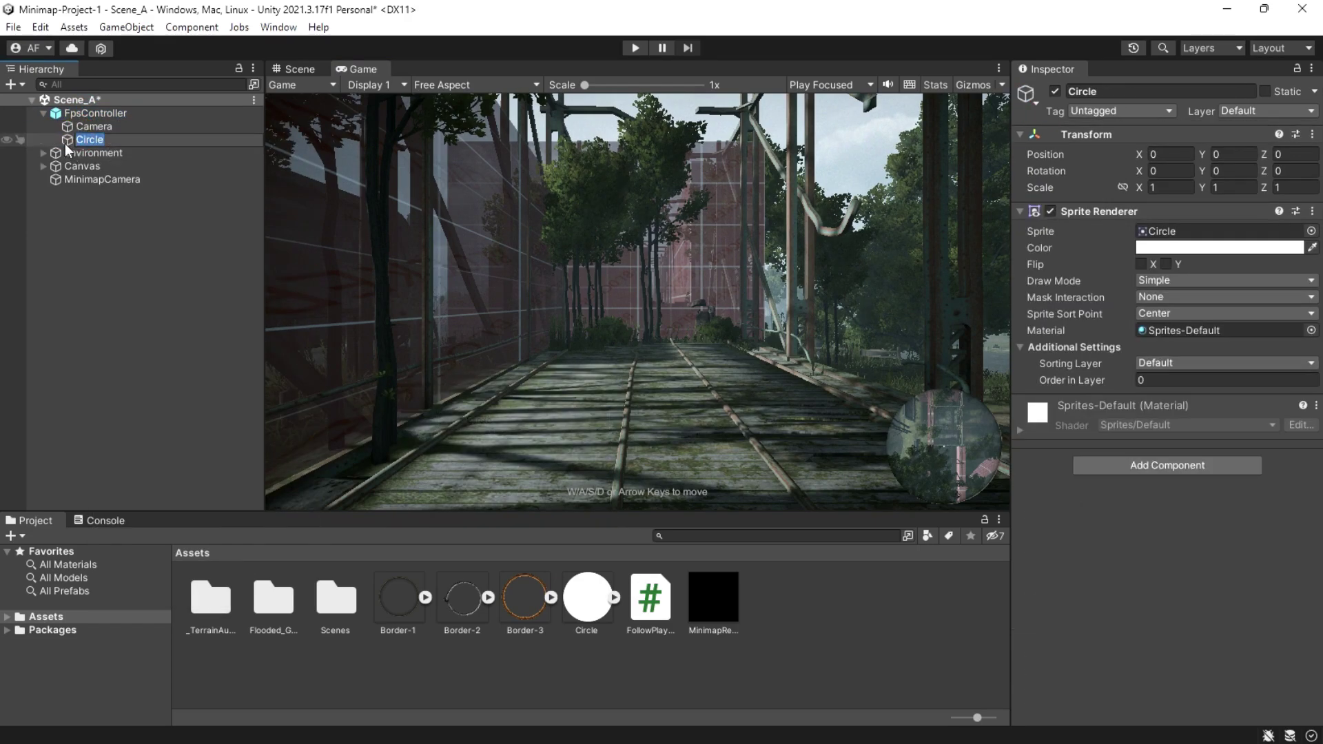
# Scale the Circle to 2 in X and Y, rotate it 90 degrees about X, and raise it to about Y 0.45
pyautogui.hotkey('ctrl', '1')
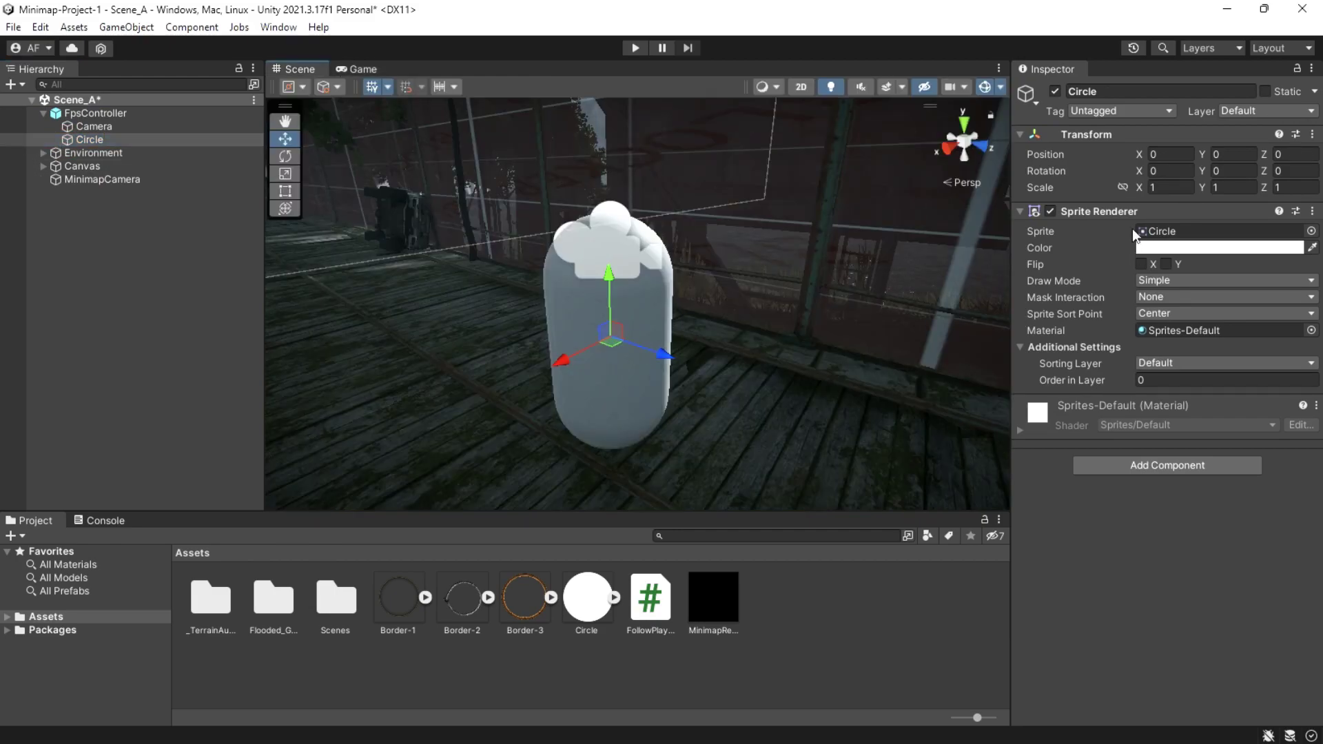
pyautogui.click(1172, 188)
pyautogui.write('2')
pyautogui.click(1234, 187)
pyautogui.write('2')
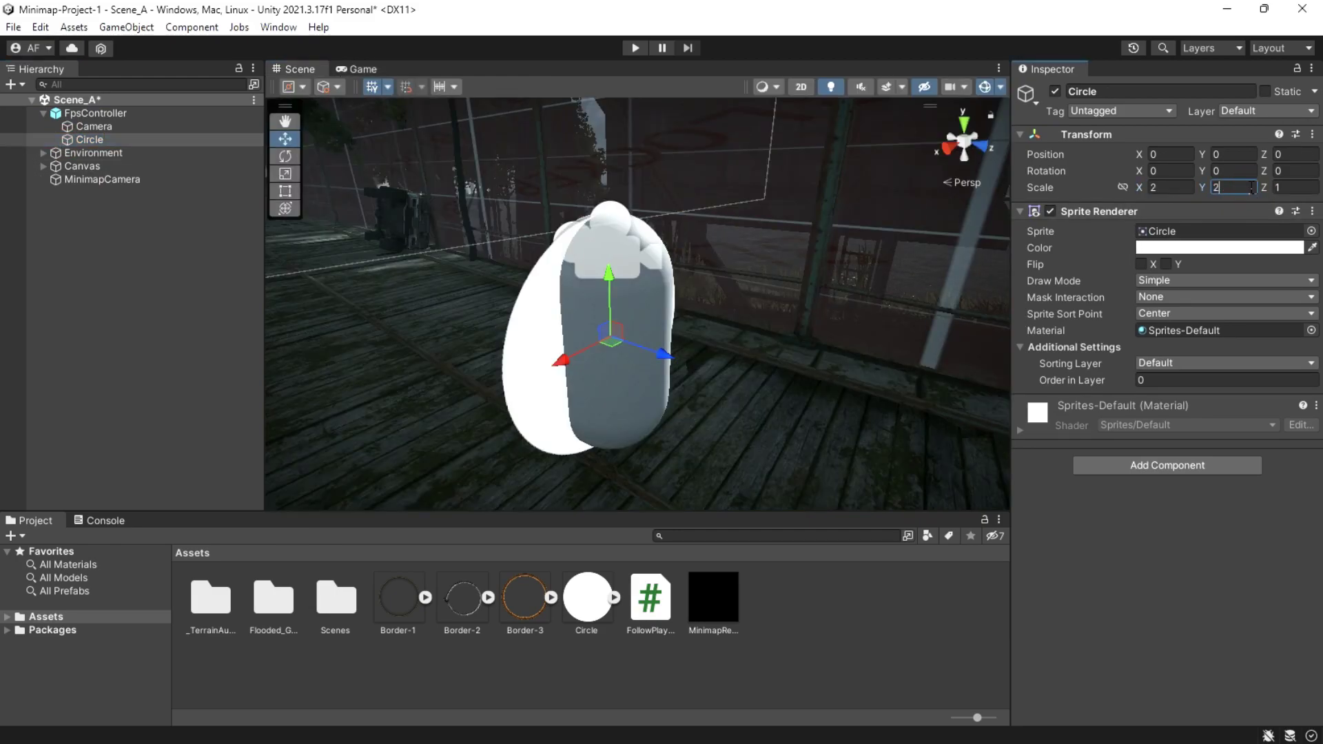
pyautogui.click(1175, 171)
pyautogui.write('90')
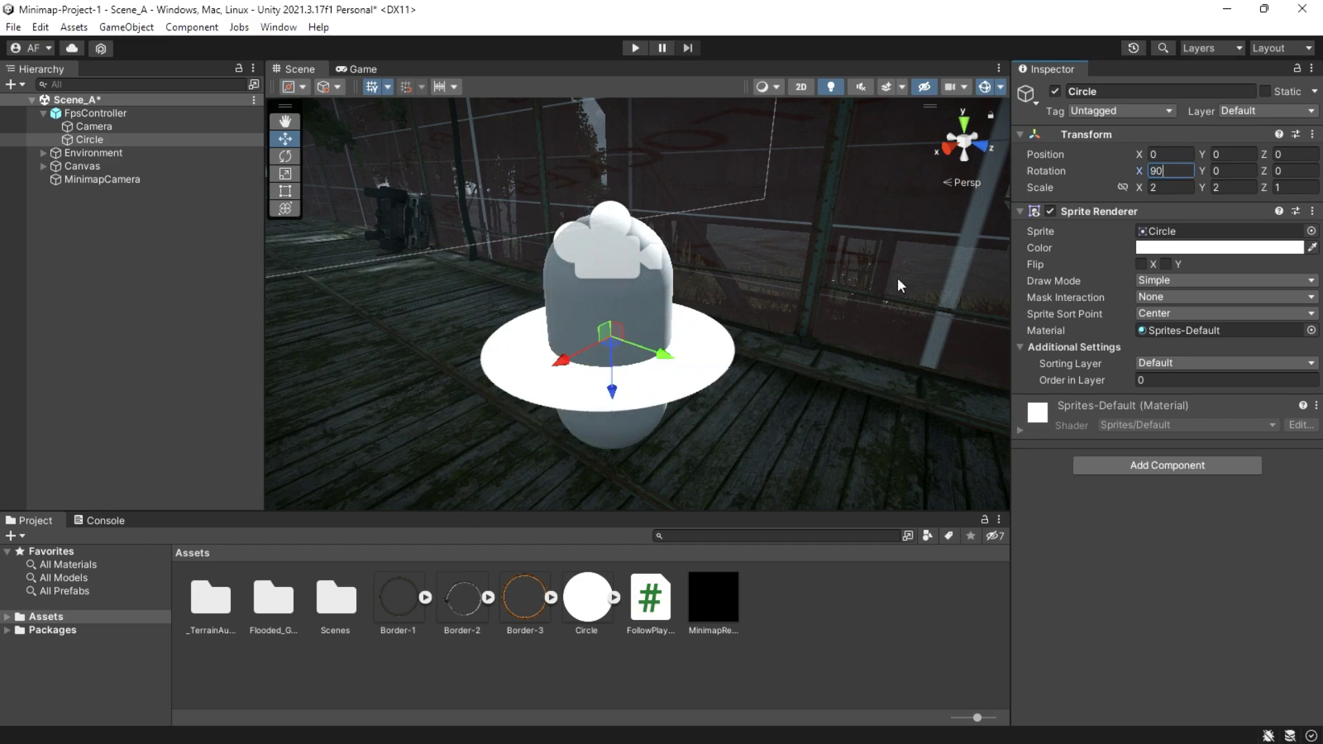
pyautogui.moveTo(610, 376); pyautogui.dragTo(967, 273)
# Color the Circle sprite blue and set its order in layer to 20
pyautogui.click(1220, 248)
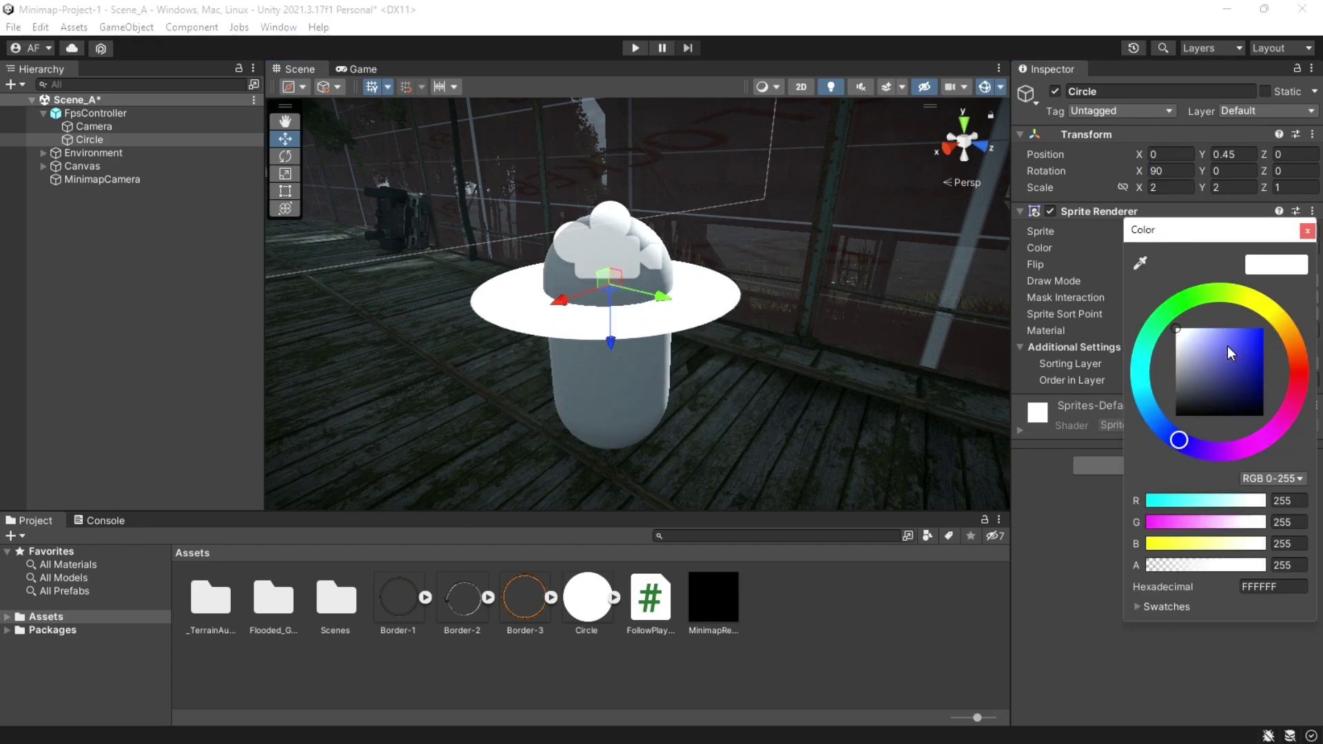
pyautogui.moveTo(1227, 346); pyautogui.dragTo(1236, 328)
pyautogui.moveTo(1190, 457)
pyautogui.mouseDown()
pyautogui.moveTo(1214, 457)
pyautogui.moveTo(1194, 449)
pyautogui.moveTo(1205, 450)
pyautogui.mouseUp()
pyautogui.click(1155, 430)
pyautogui.click(1024, 263)
pyautogui.click(1165, 380)
pyautogui.write('20')
# Create two custom layers: Minimap as User Layer 6 and Player as User Layer 7
pyautogui.click(1255, 111)
pyautogui.click(1216, 229)
pyautogui.click(1179, 289)
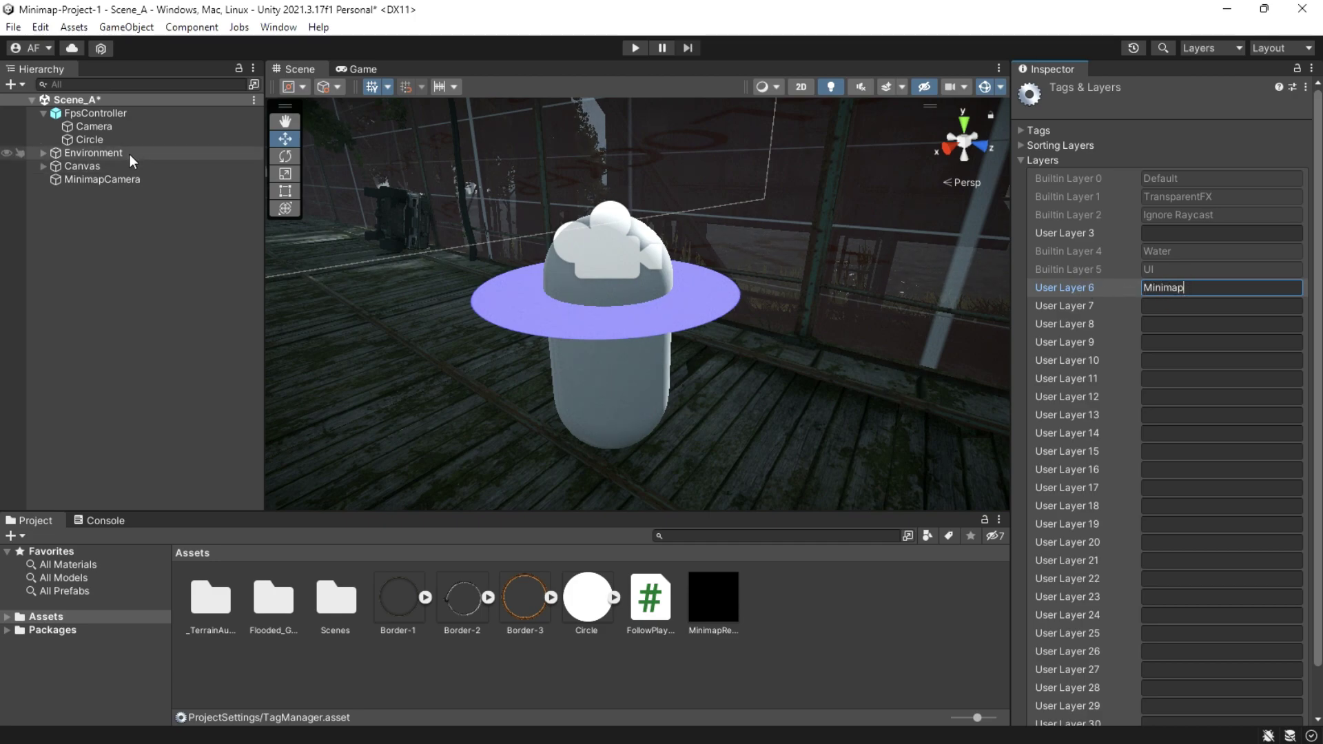
pyautogui.click(95, 128)
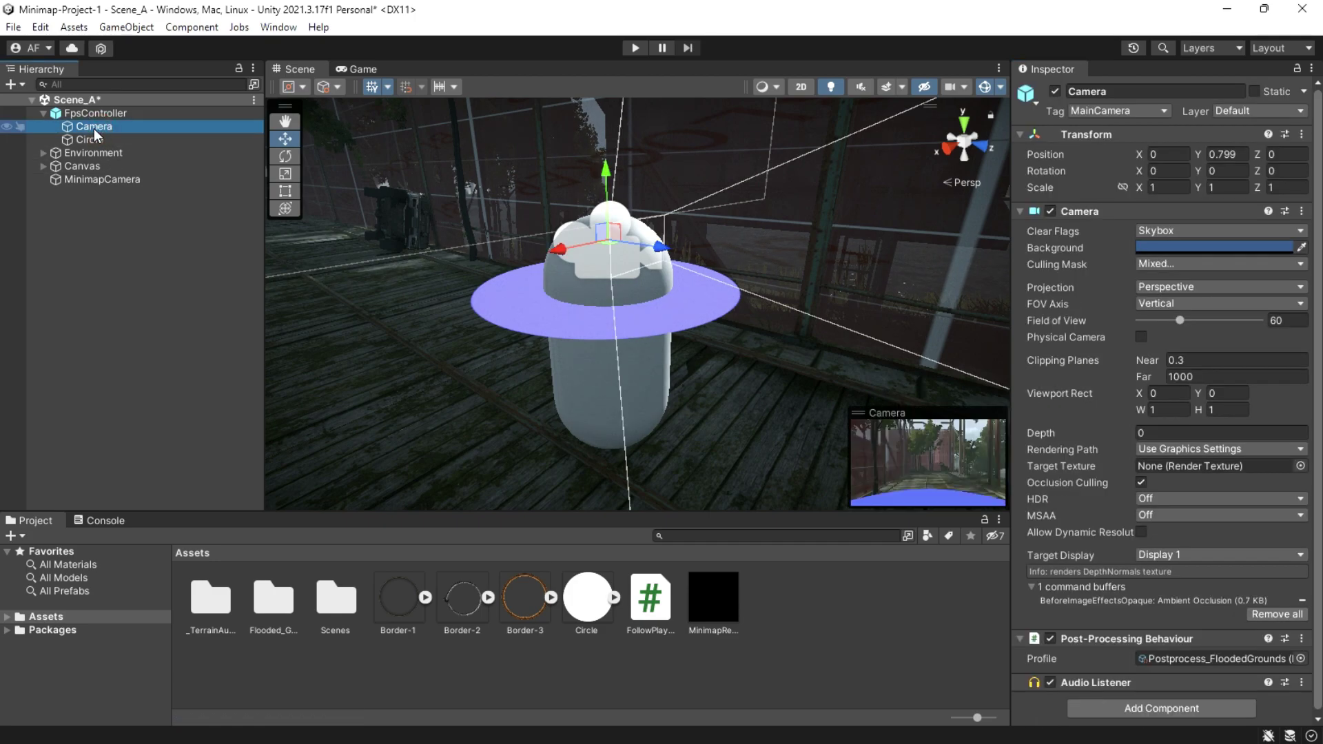
pyautogui.click(85, 115)
pyautogui.click(1257, 111)
pyautogui.click(1220, 246)
pyautogui.click(1167, 306)
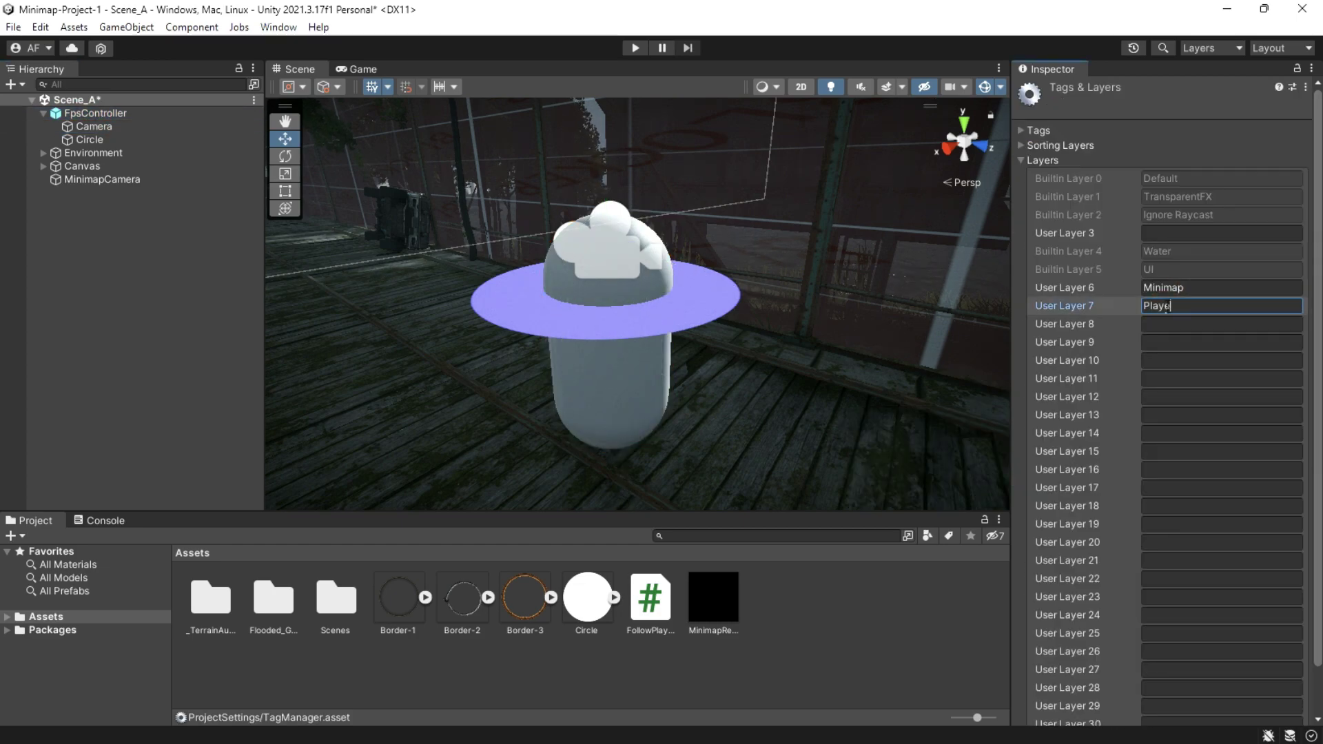
# Assign the Player layer to FpsController alone, without its children, and the Minimap layer to Circle
pyautogui.click(94, 114)
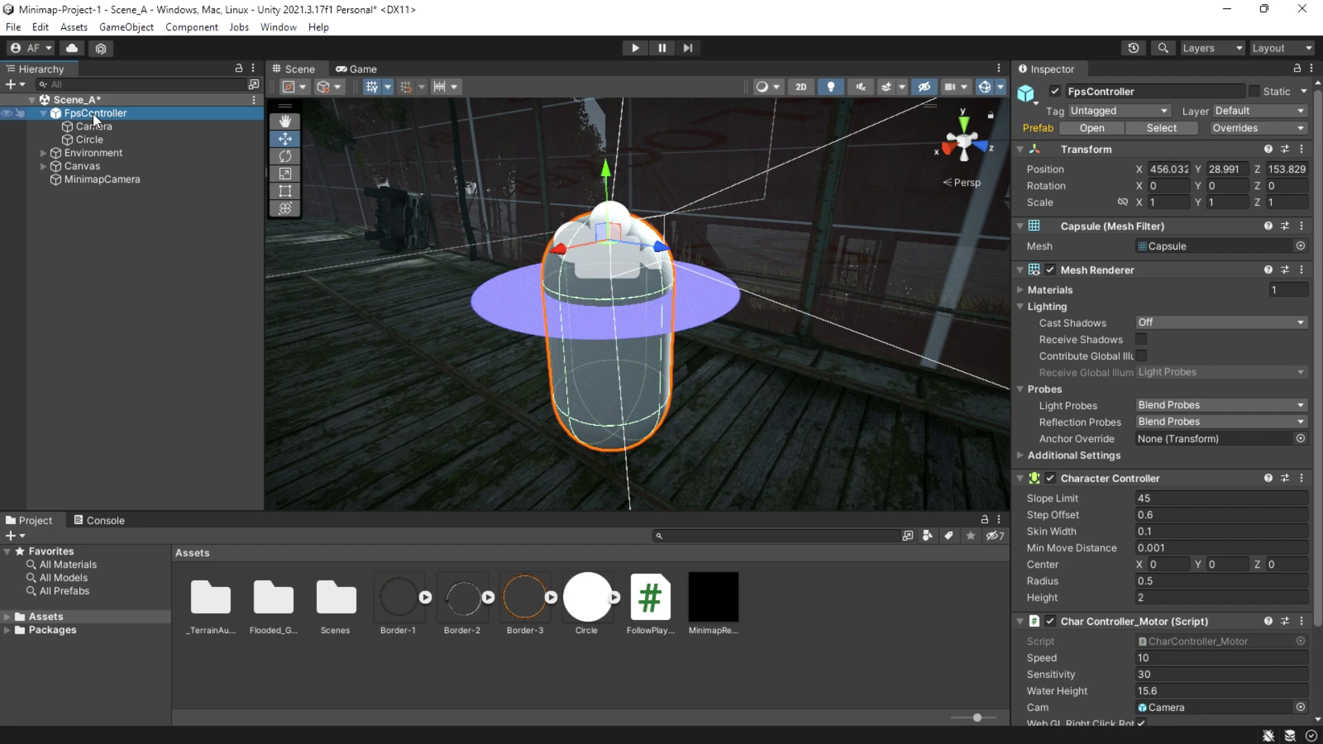
pyautogui.click(1249, 111)
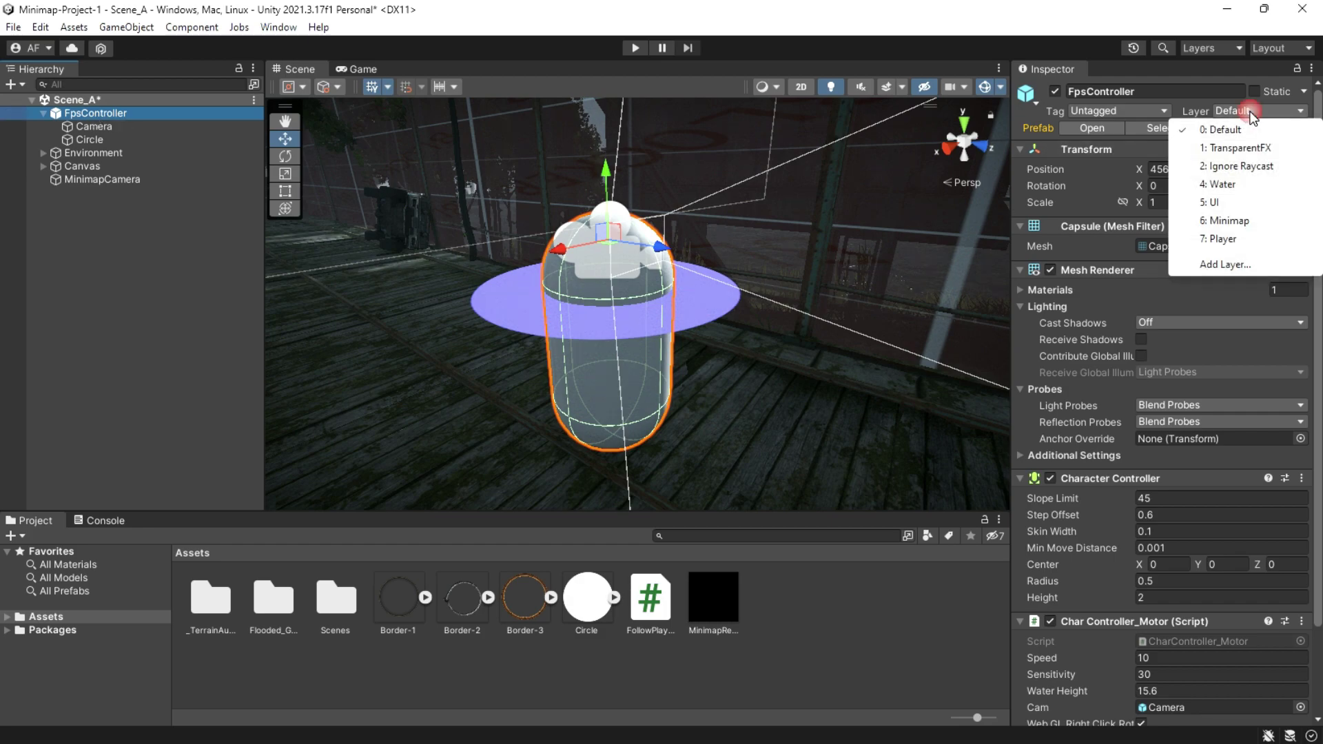
pyautogui.click(1223, 239)
pyautogui.click(682, 414)
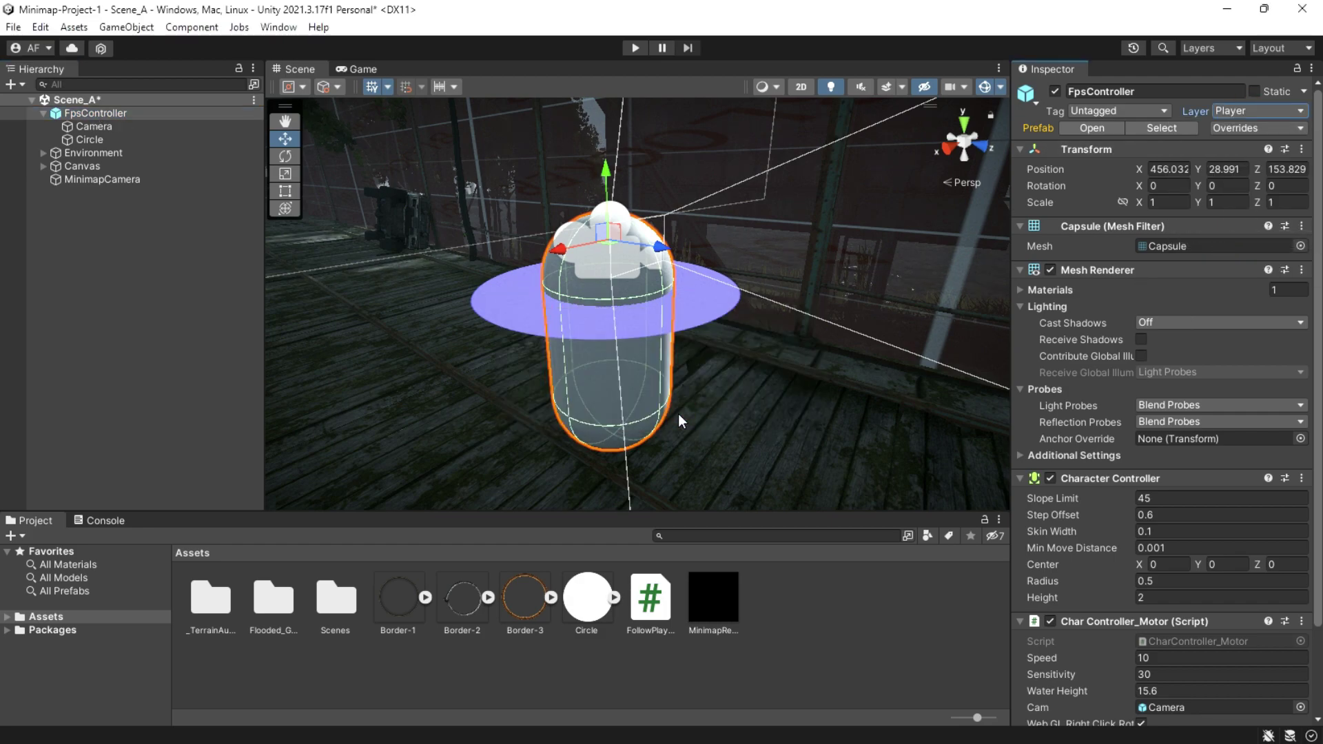
pyautogui.click(90, 139)
pyautogui.click(1254, 111)
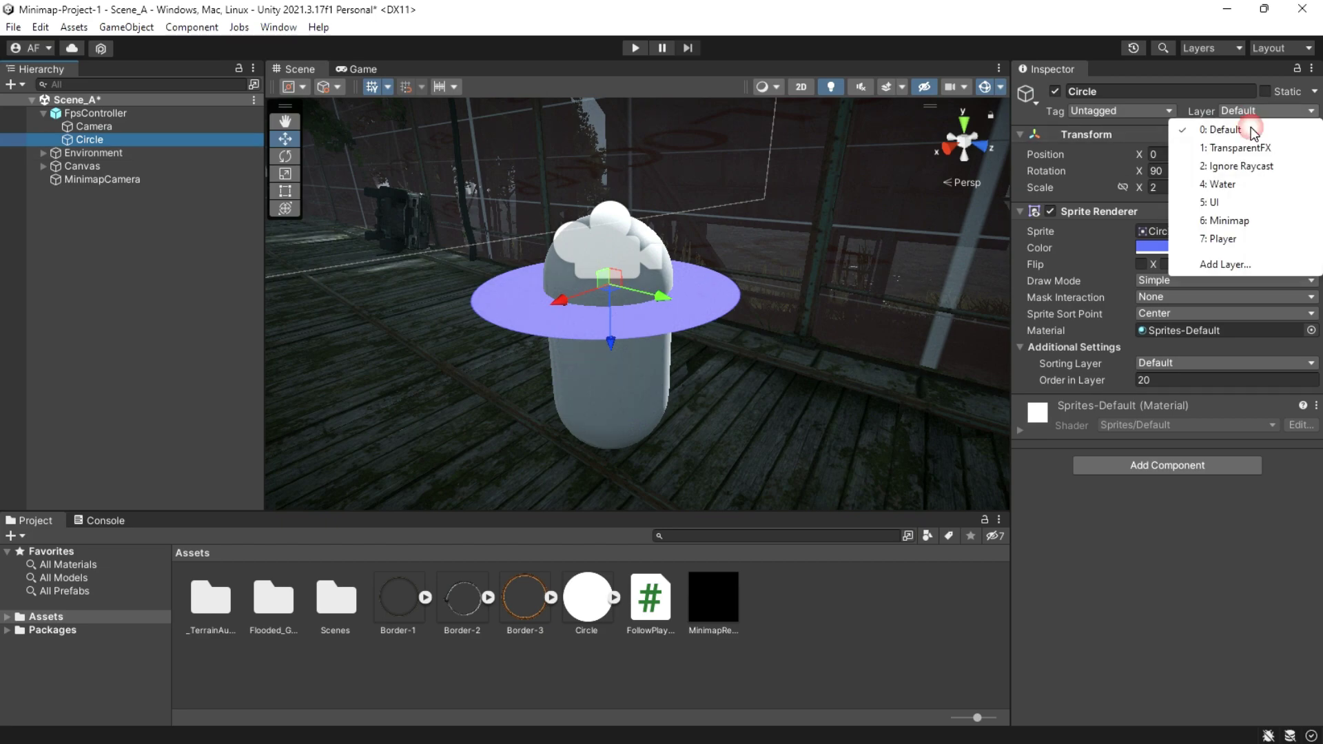
pyautogui.click(1223, 221)
# Exclude the Minimap layer from the culling mask of FpsController's Camera
pyautogui.click(94, 127)
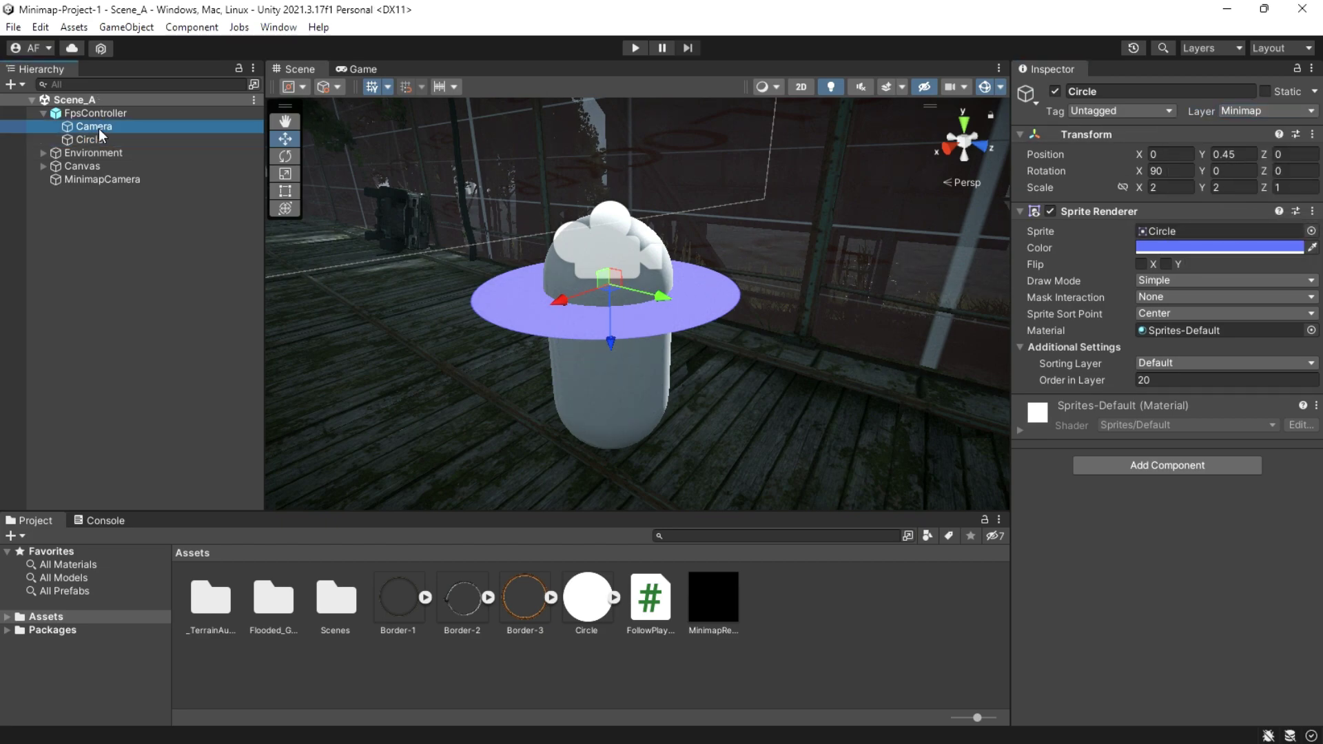
pyautogui.hotkey('ctrl', '2')
pyautogui.click(1219, 264)
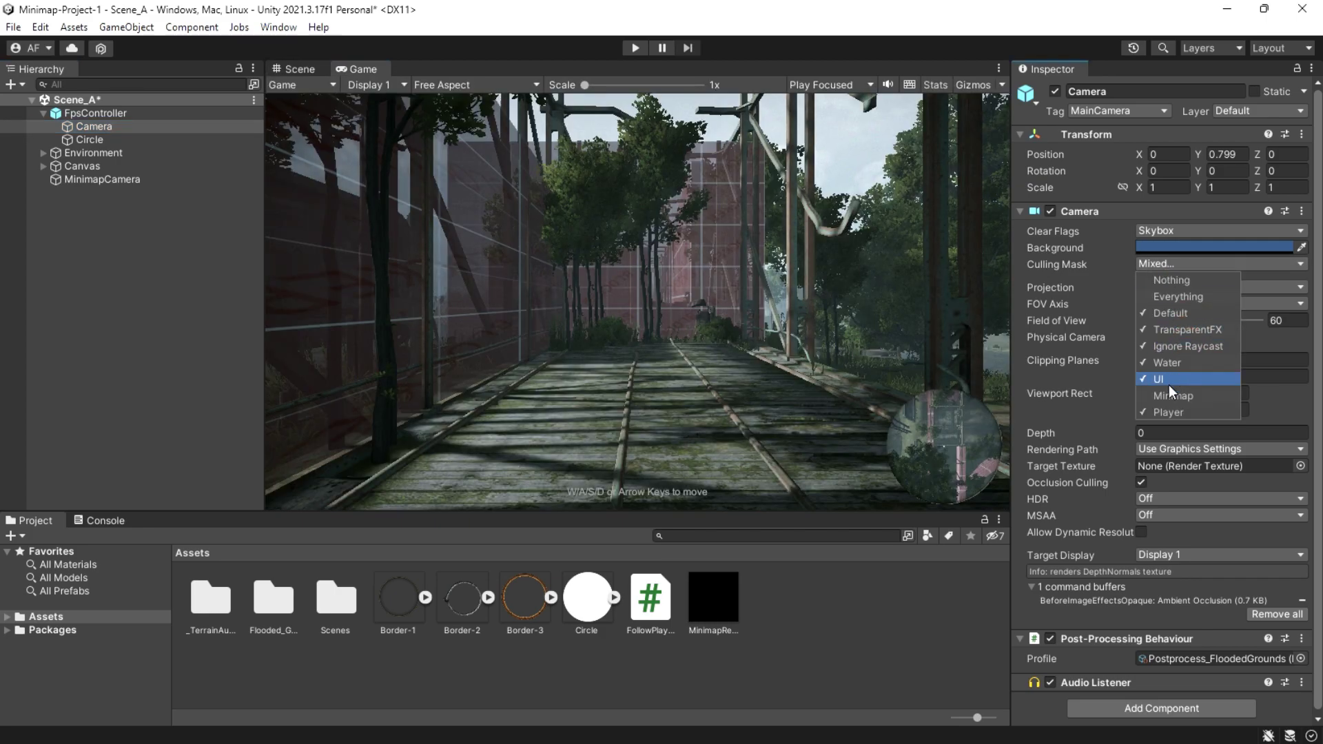
pyautogui.click(1168, 395)
pyautogui.click(1167, 393)
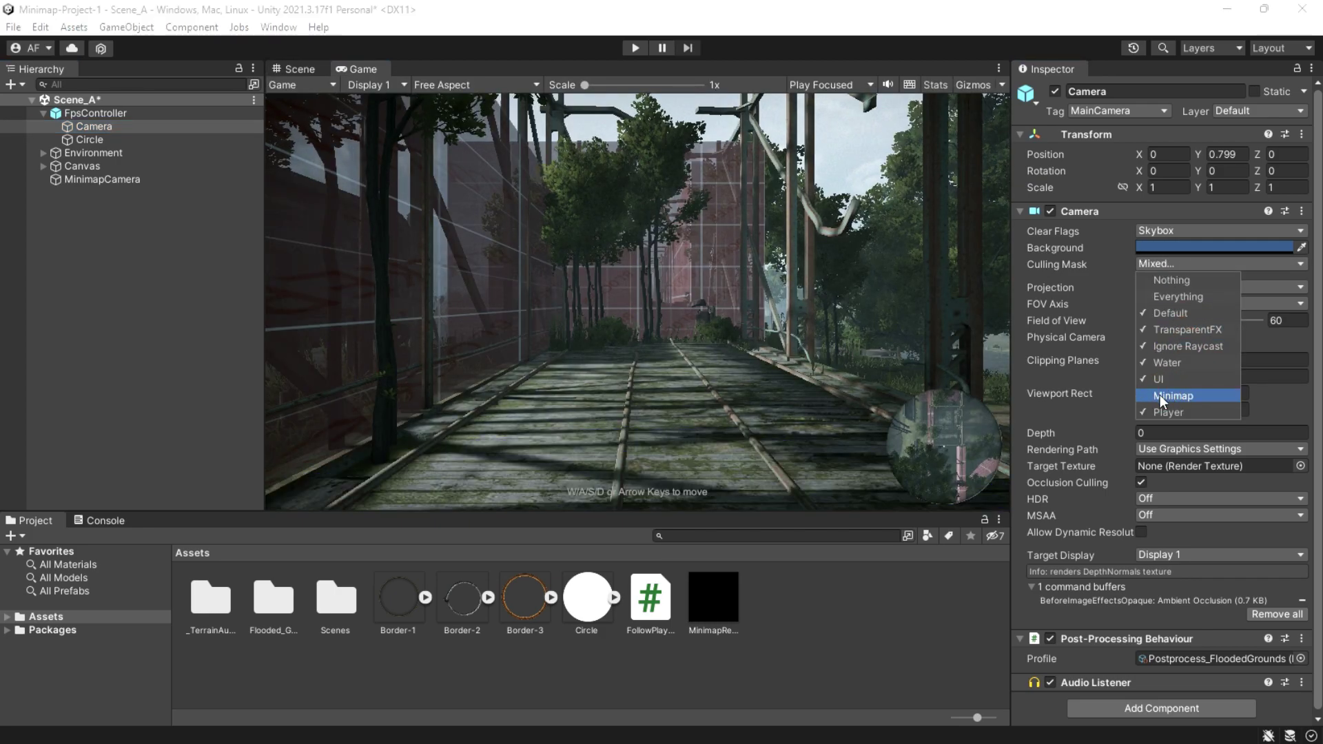
# Set MinimapCamera's culling mask to include the Minimap layer and exclude the Player layer
pyautogui.click(62, 179)
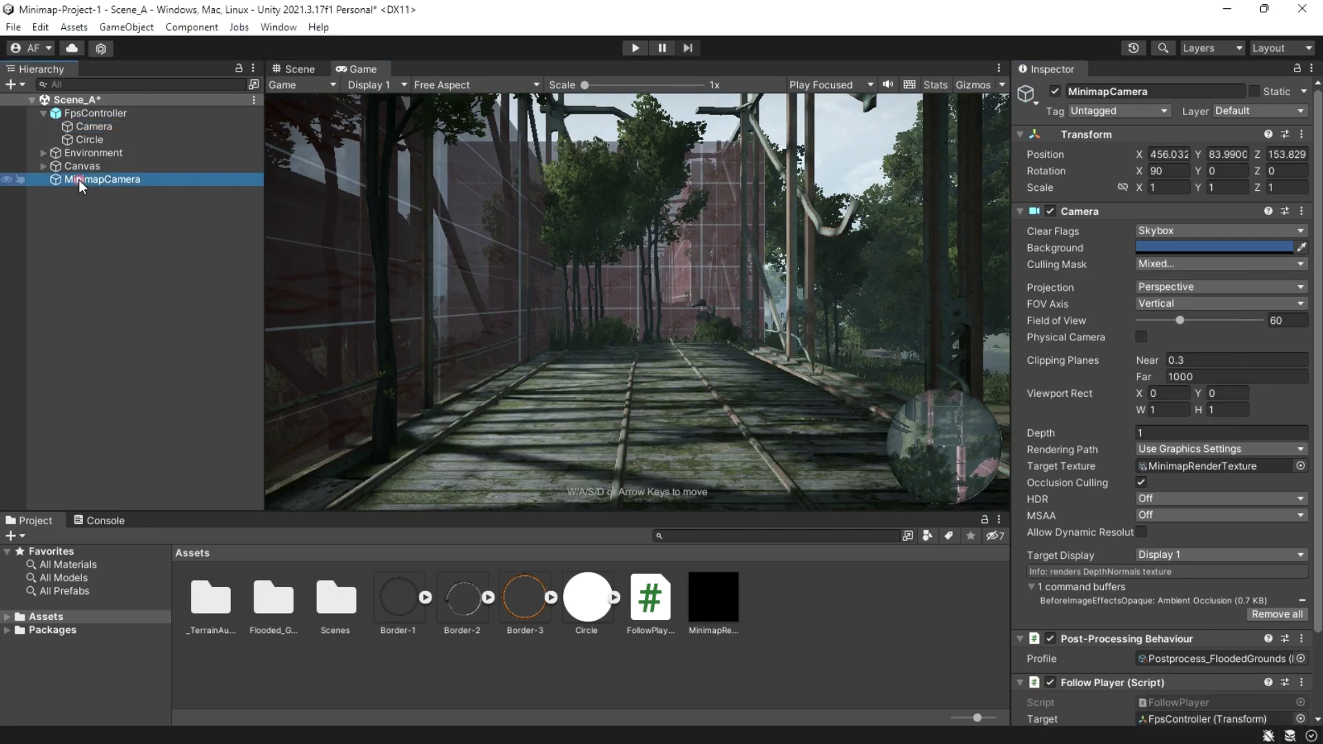
pyautogui.click(1156, 413)
pyautogui.click(1165, 398)
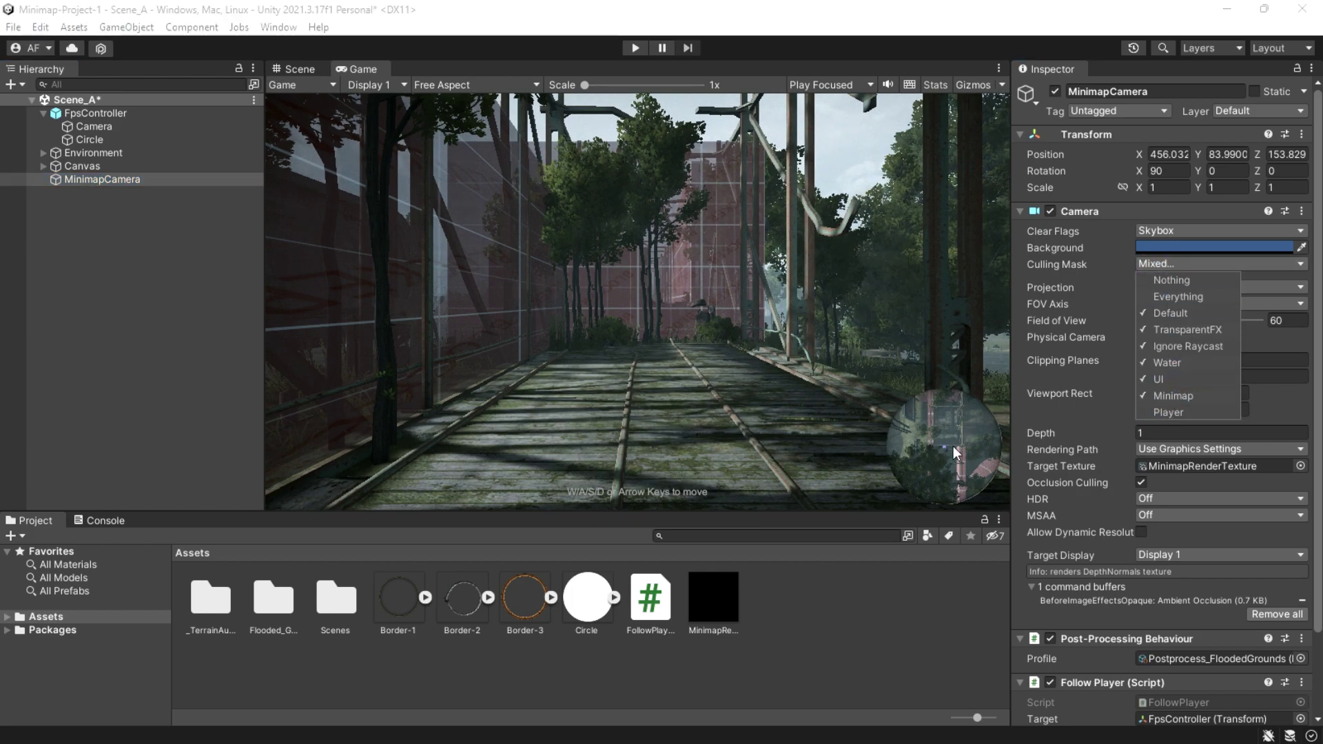
# Run the first-person scene in a maximized Game view and walk around the terrain to check the minimap's tracking and player marker
pyautogui.hotkey('ctrl', 'p')
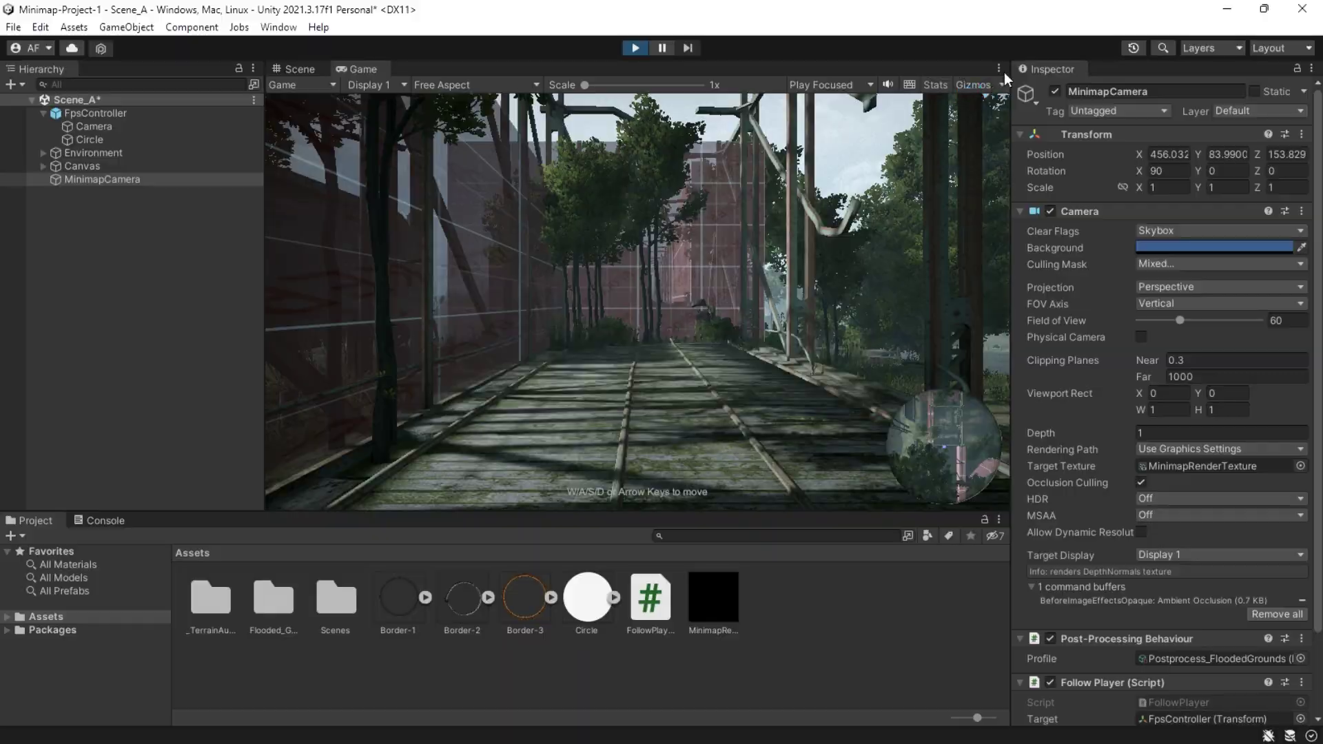
pyautogui.click(1045, 130)
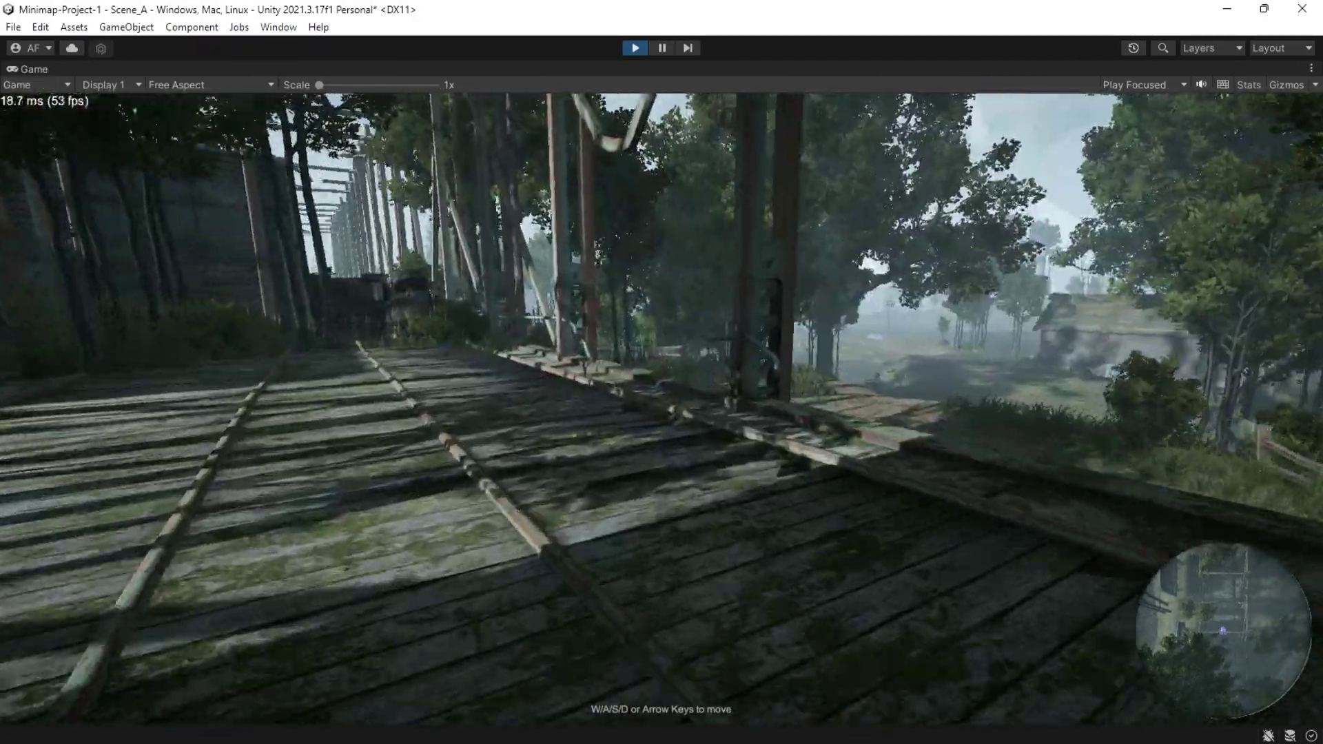
pyautogui.press('w')
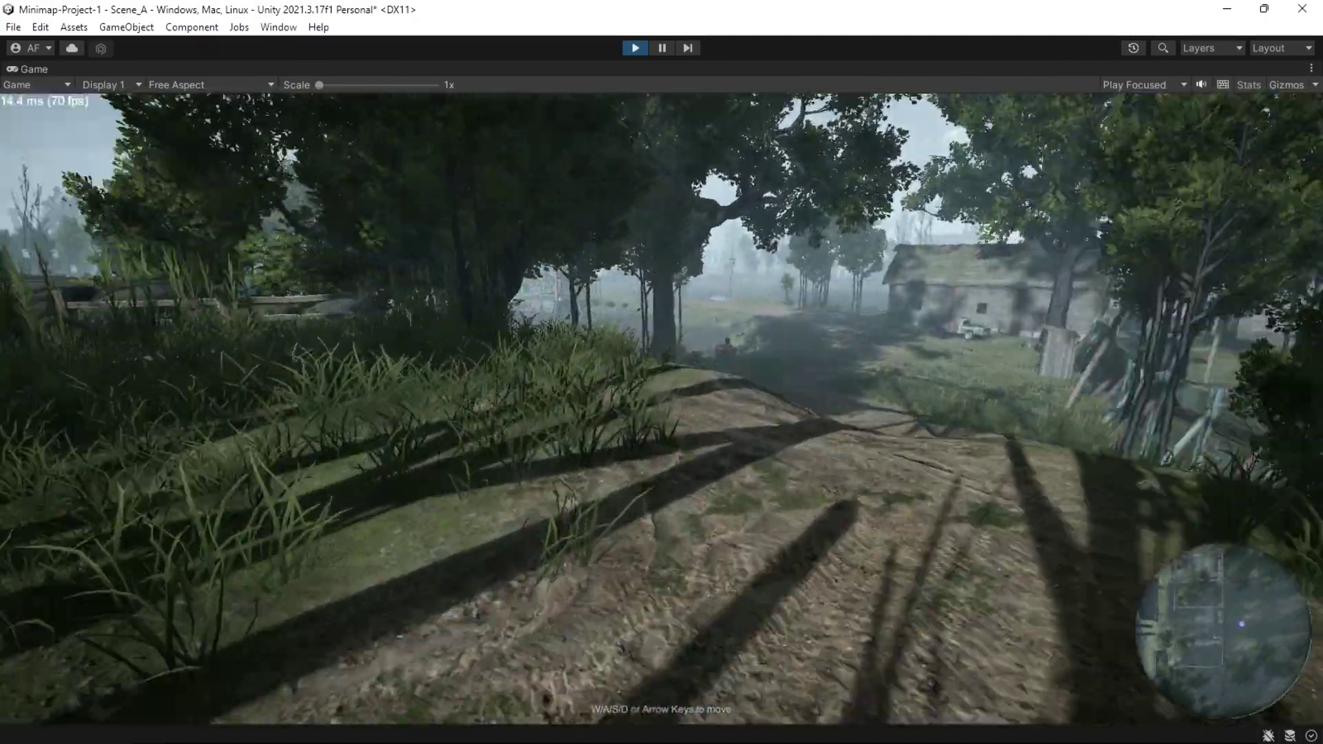
pyautogui.press('w')
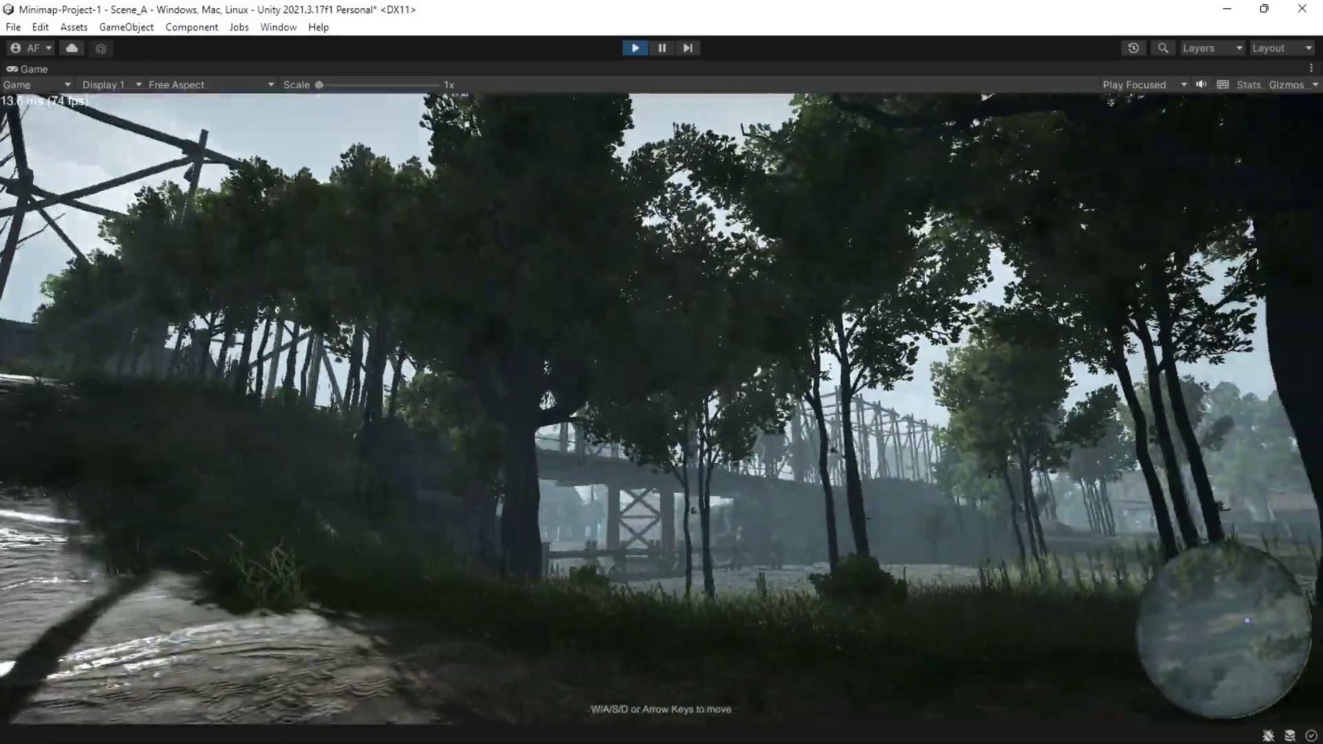
pyautogui.press('w')
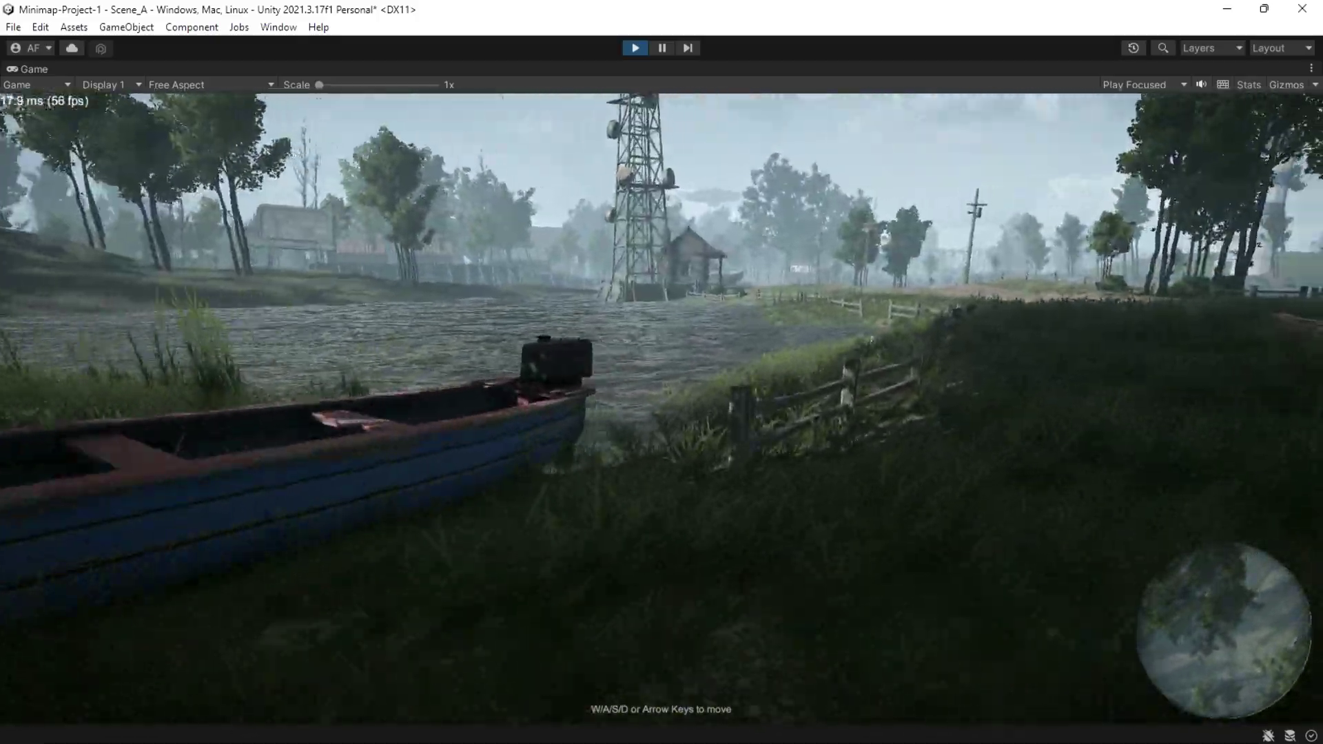
pyautogui.press('w')
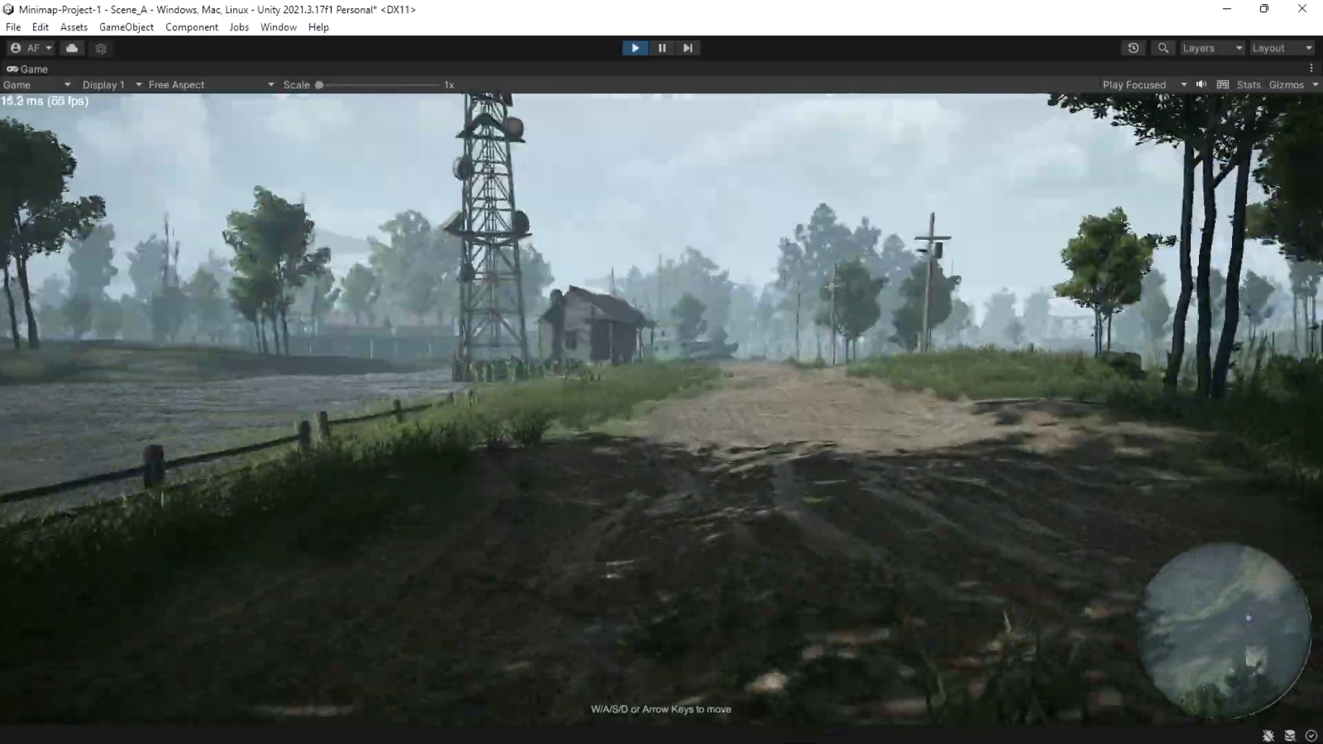
pyautogui.press('w')
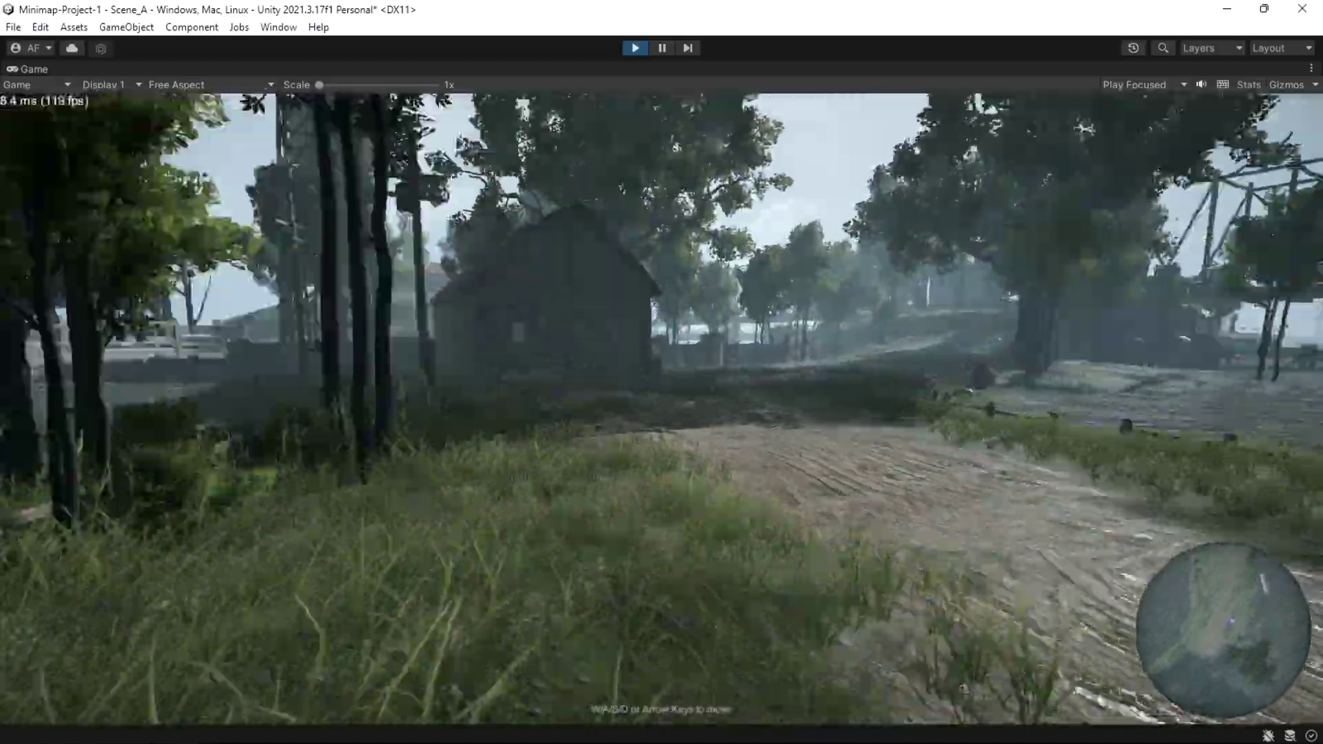
pyautogui.press('w')
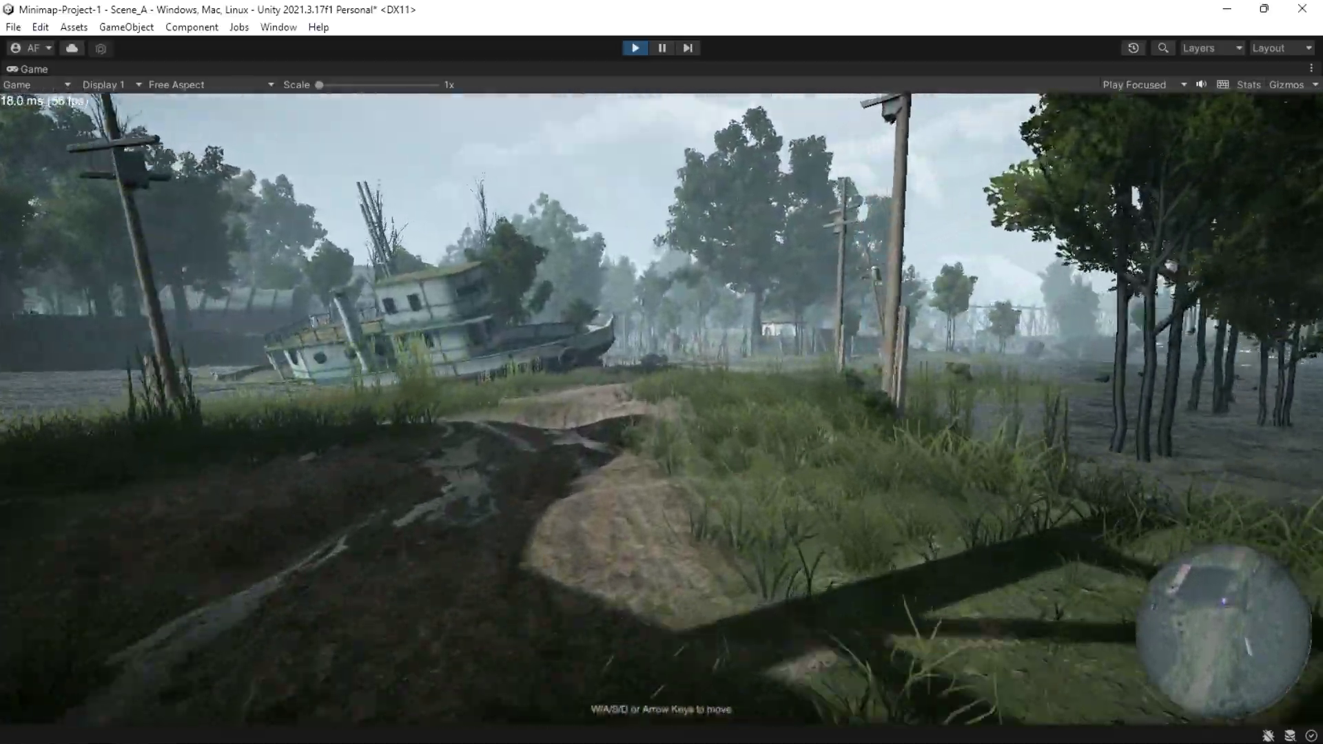
pyautogui.press('w')
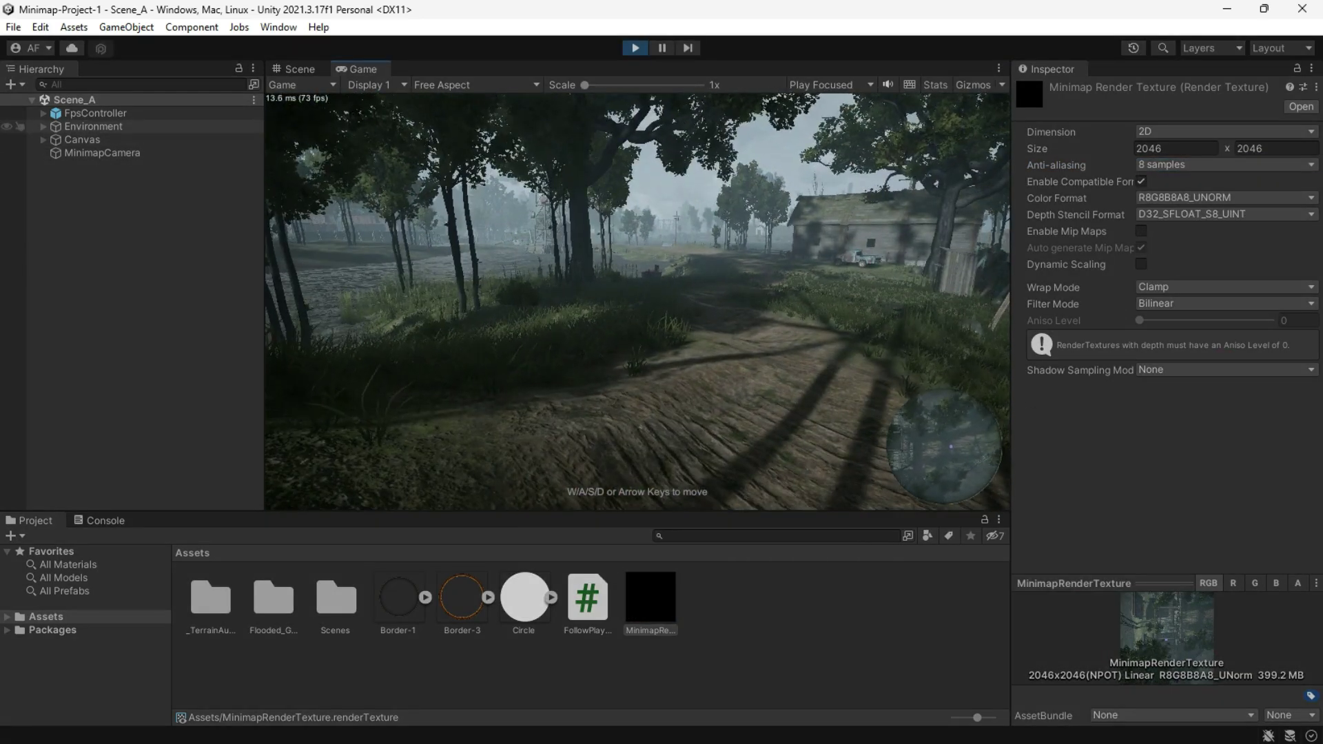
# Compare the minimap's sharpness in the maximized running game with the render texture at 2046 x 2046 and at 64 x 64
pyautogui.click(999, 67)
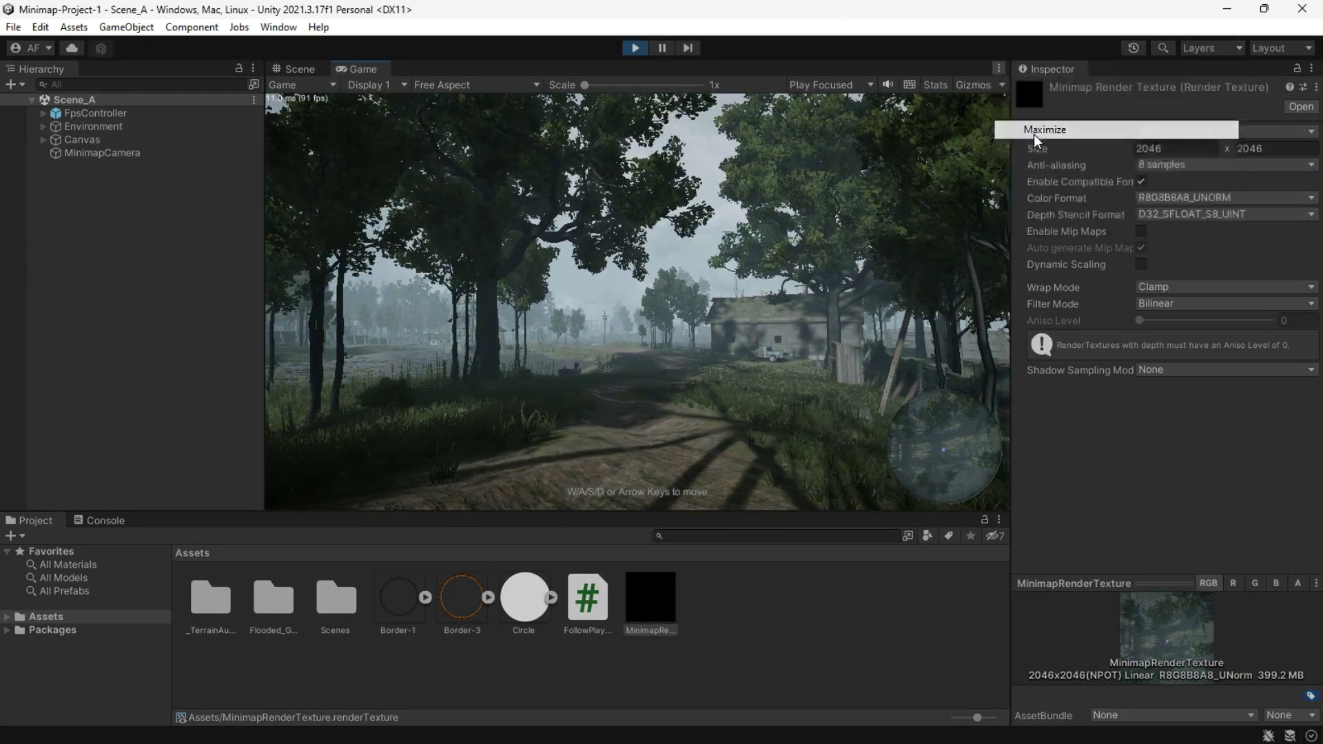
pyautogui.click(1039, 127)
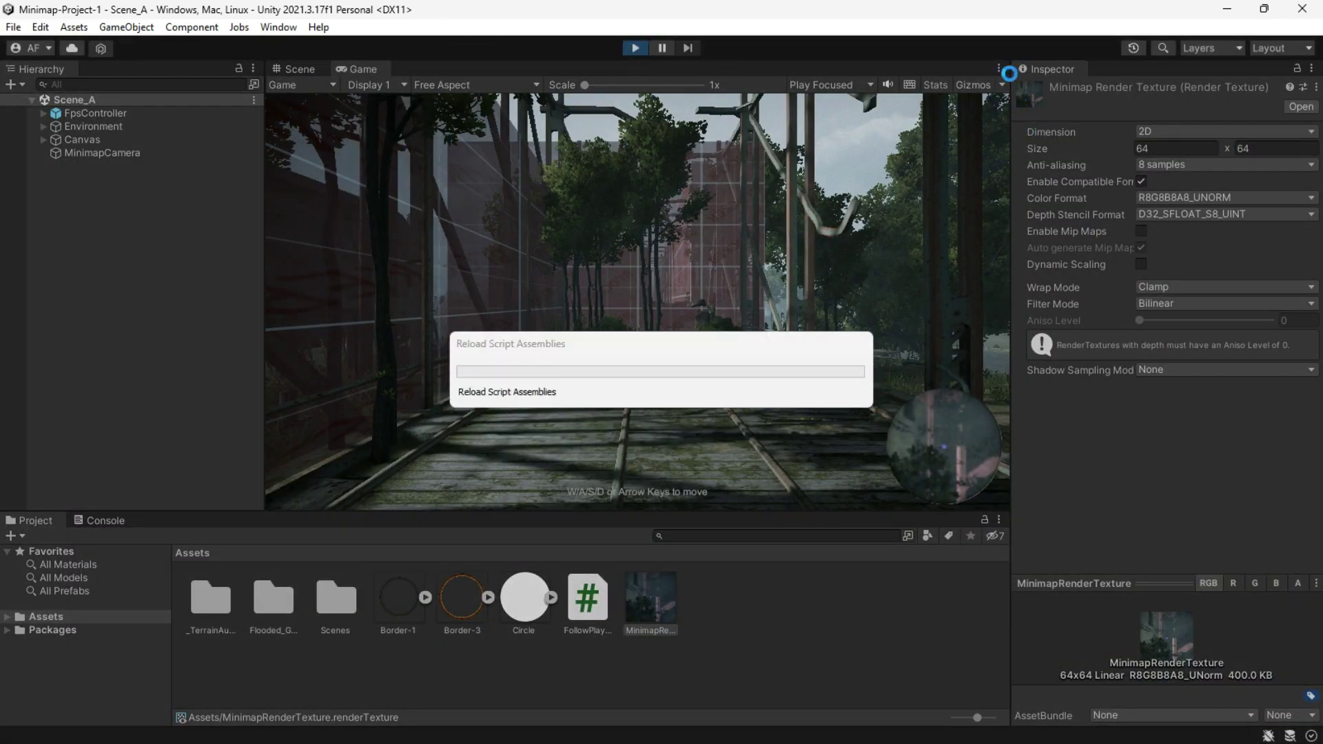
pyautogui.click(999, 68)
pyautogui.click(1030, 130)
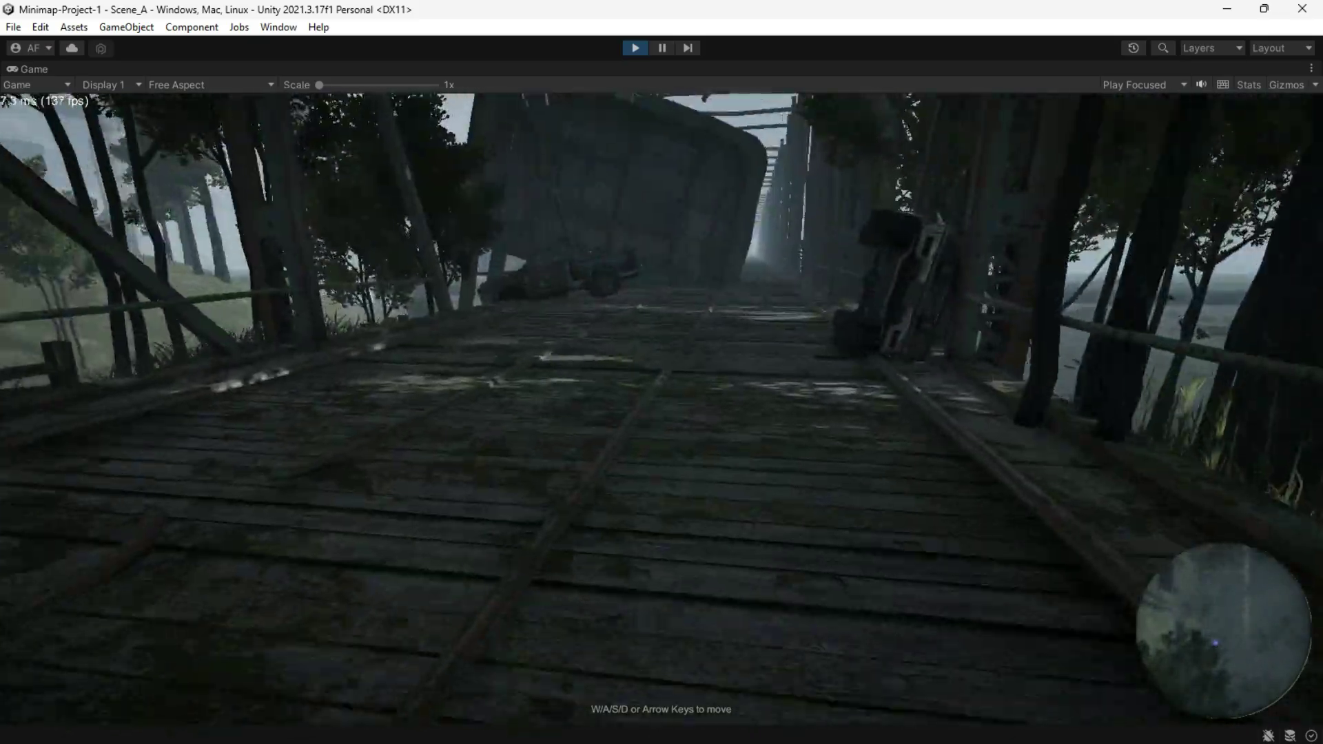
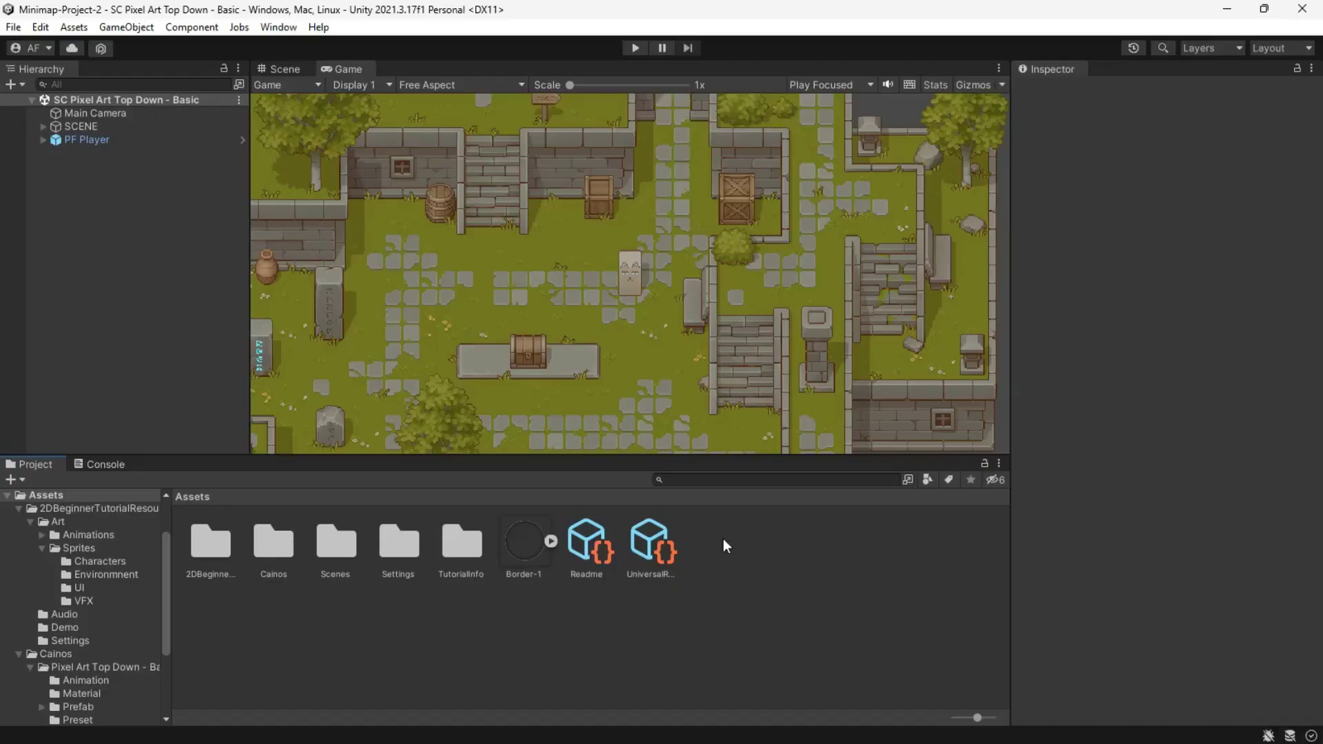
# Duplicate the 2D scene's Main Camera and name the copy MinimapCamera
pyautogui.click(126, 122)
pyautogui.click(118, 116)
pyautogui.hotkey('ctrl', 'd')
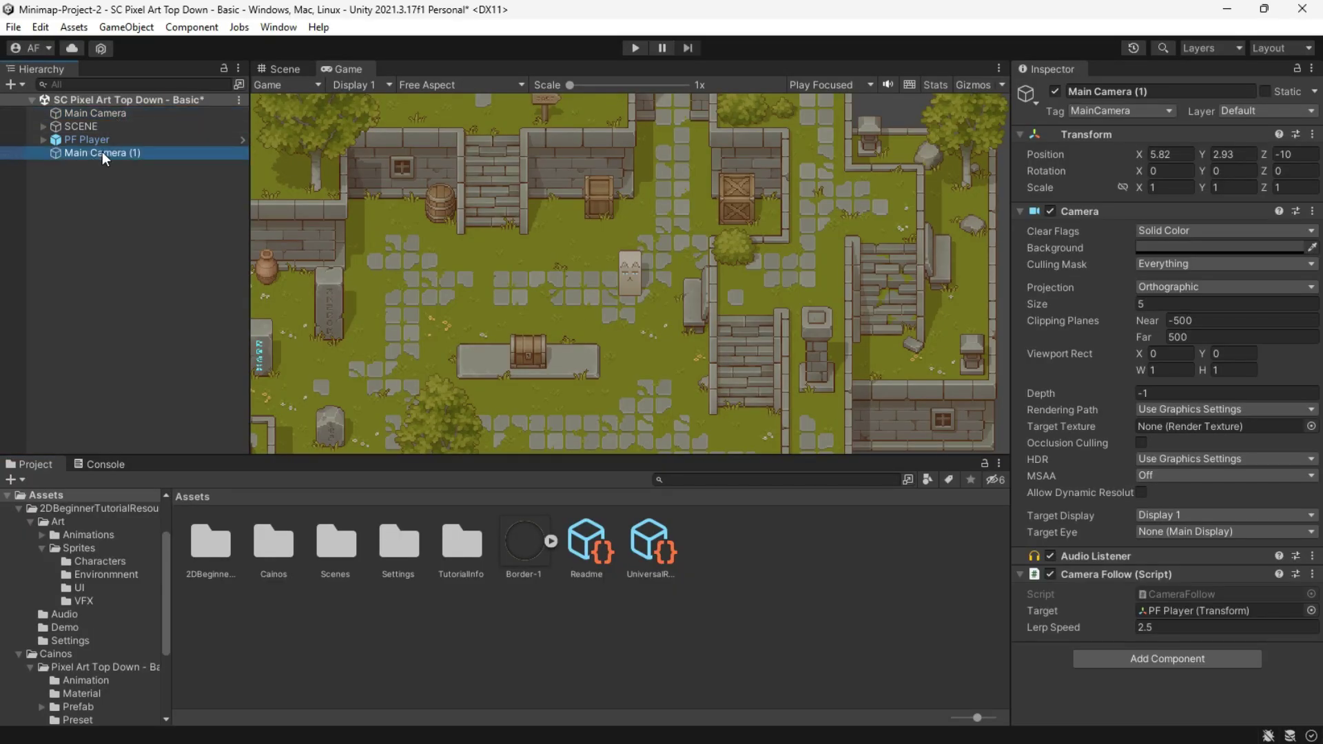
pyautogui.click(102, 152)
pyautogui.write('MinimapCamera')
pyautogui.press('Return')
# Set MinimapCamera's tag to Untagged and its orthographic size to 7
pyautogui.click(1120, 111)
pyautogui.click(1202, 138)
pyautogui.moveTo(1045, 304); pyautogui.dragTo(1176, 306)
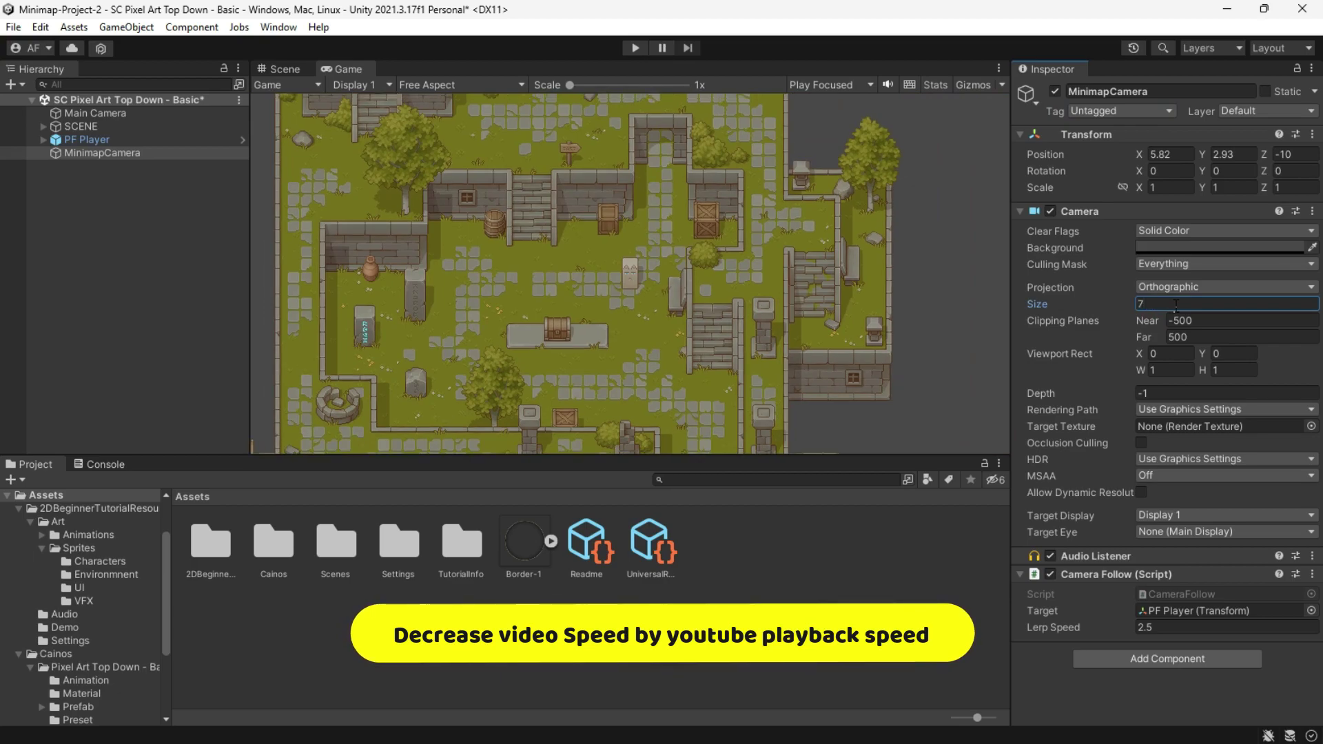
# Create a render texture named MinimapRenderTexture in Assets and set its height to 512
pyautogui.rightClick(1006, 666)
pyautogui.click(1065, 533)
pyautogui.write('Mi')
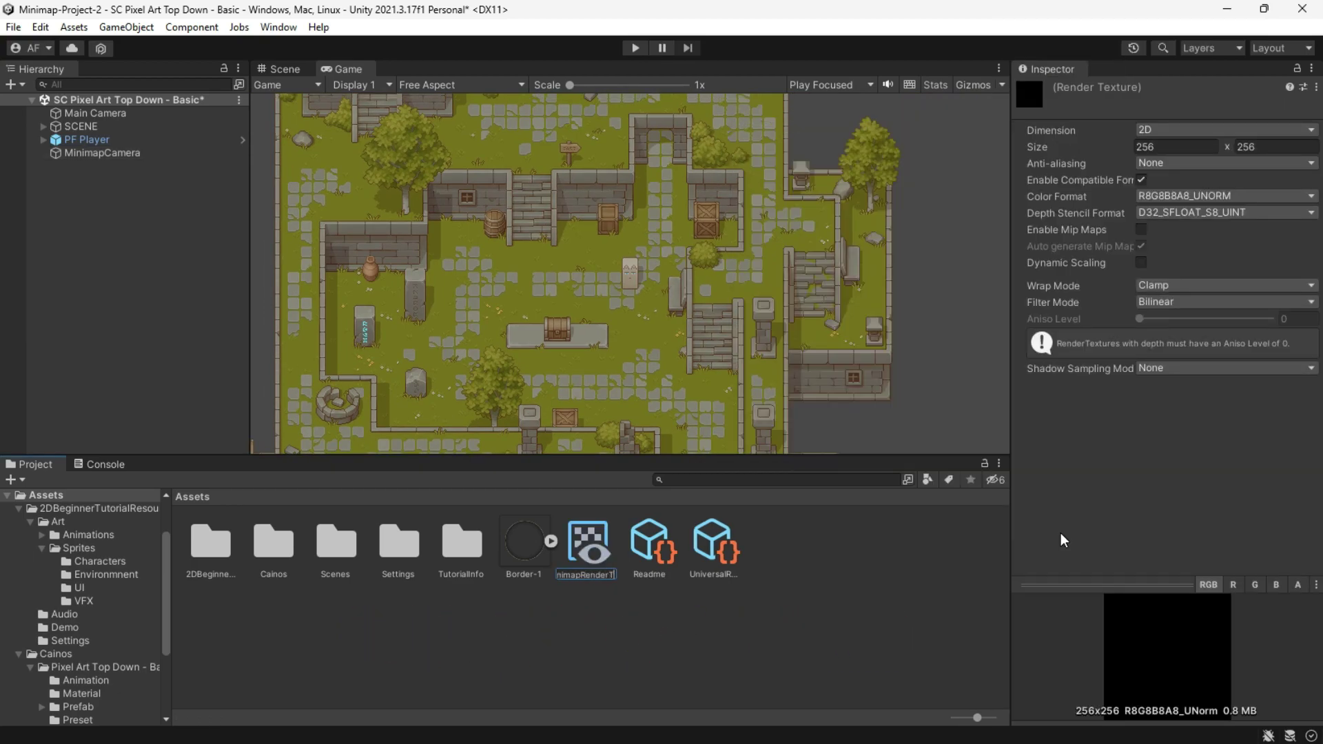
pyautogui.write('nimapRenderTexture')
pyautogui.press('Return')
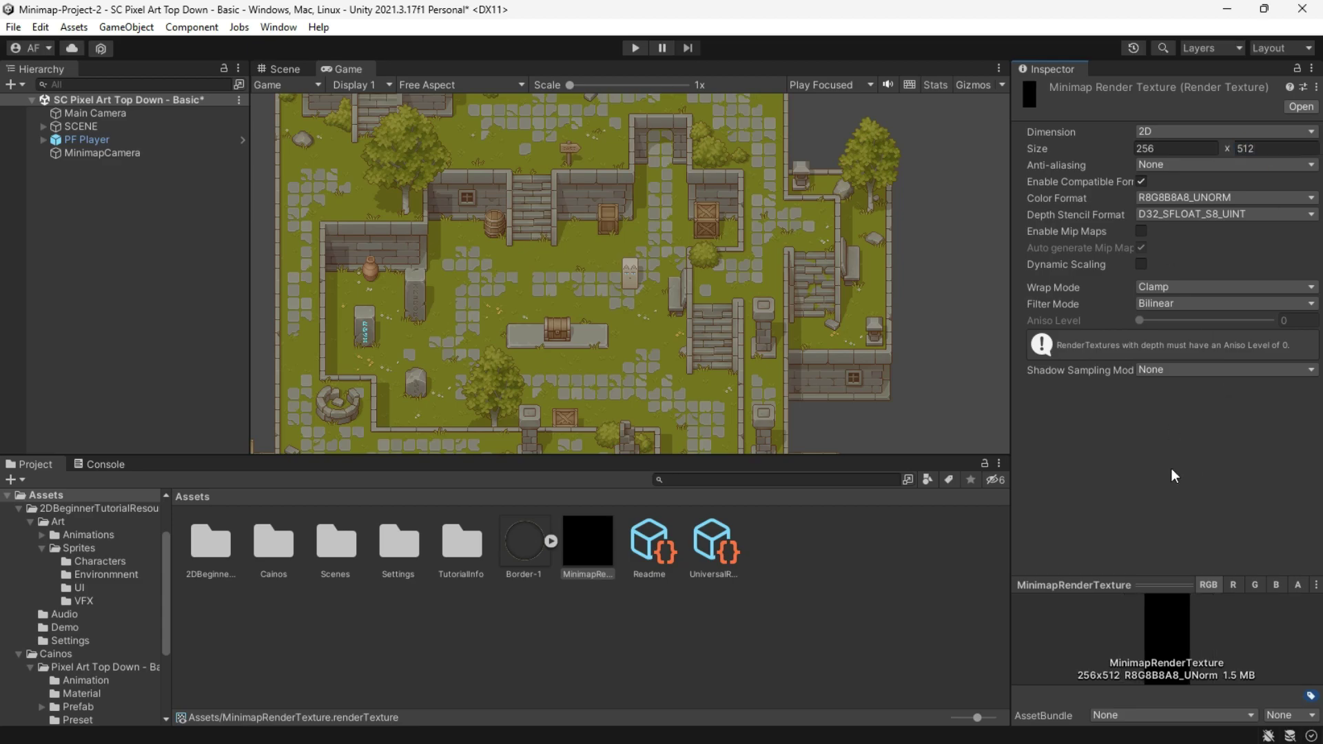
# Assign MinimapRenderTexture as MinimapCamera's target texture and add a UI Raw Image that displays it
pyautogui.click(131, 153)
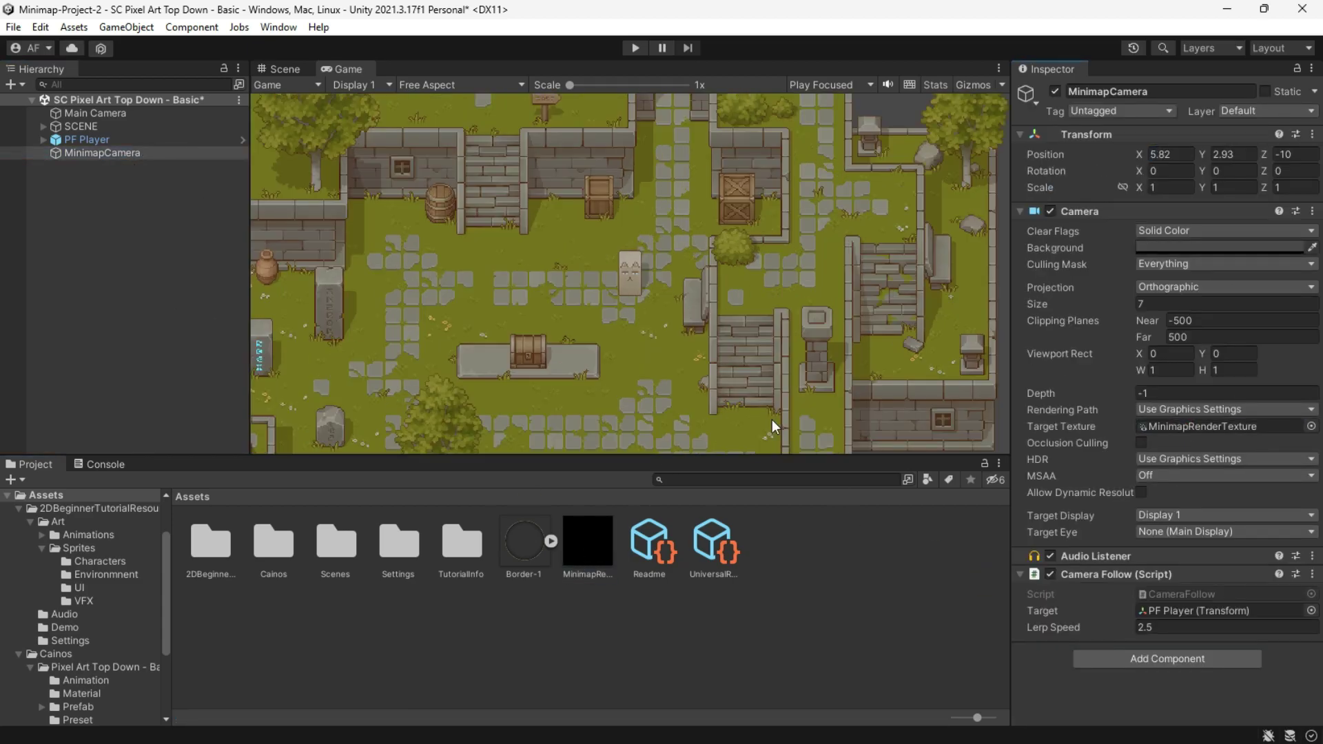
pyautogui.click(588, 545)
pyautogui.click(138, 310)
pyautogui.rightClick(185, 195)
pyautogui.click(355, 287)
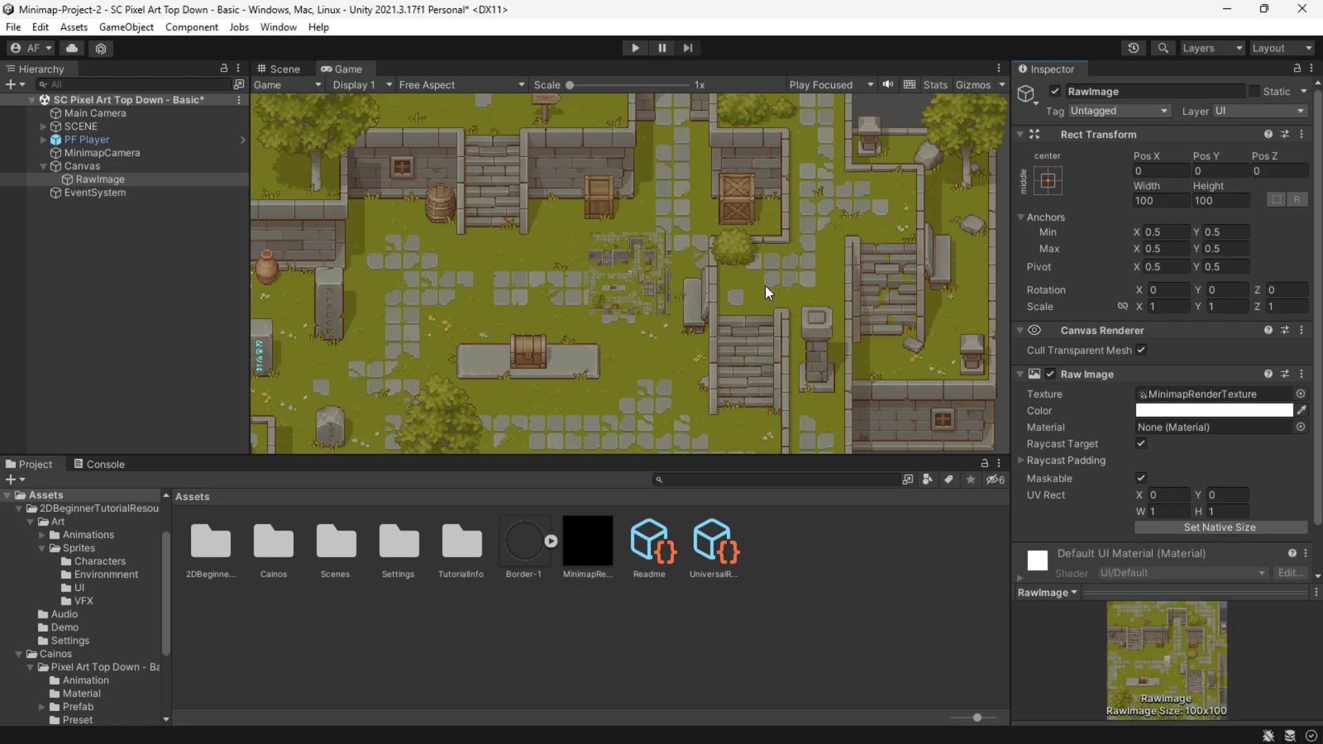
# Resize the white-tinted RawImage to 150 by 150 and place it in the canvas's bottom-left corner at -375, -130
pyautogui.click(1215, 411)
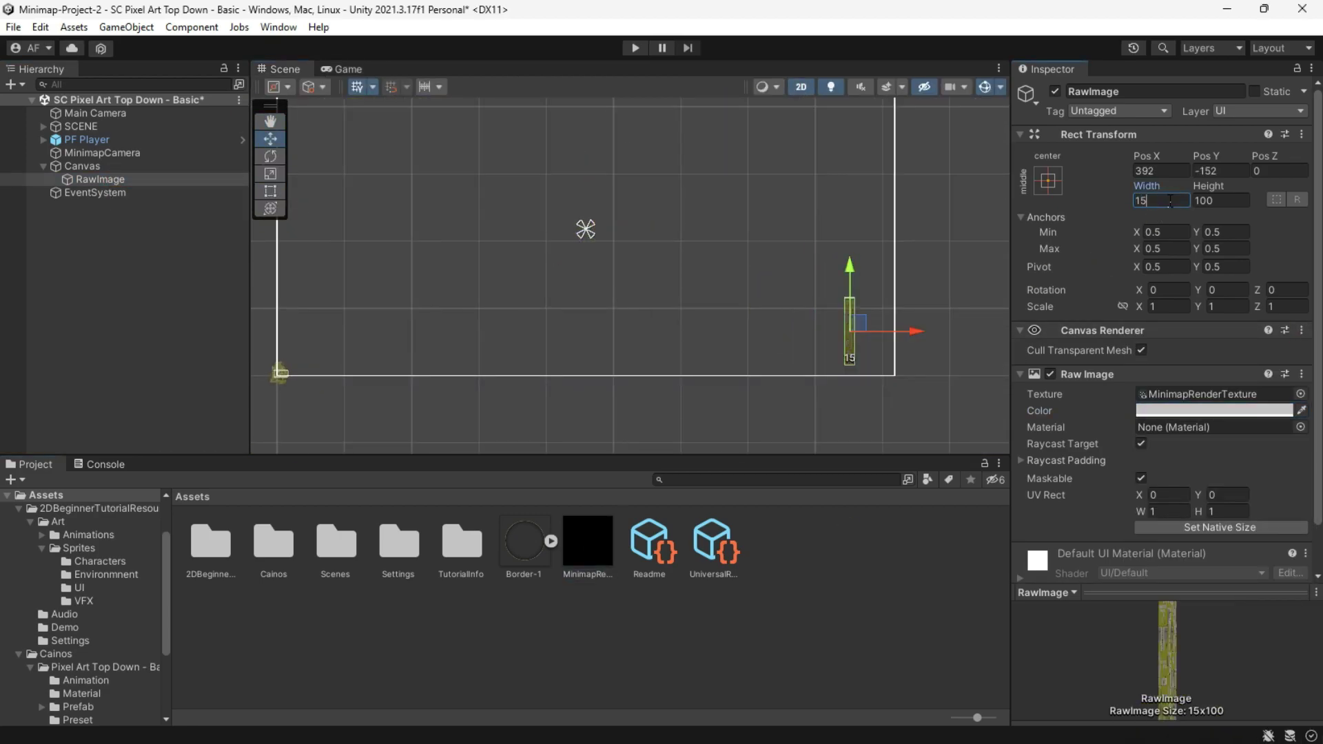
pyautogui.moveTo(852, 308); pyautogui.dragTo(347, 313)
pyautogui.hotkey('ctrl', '2')
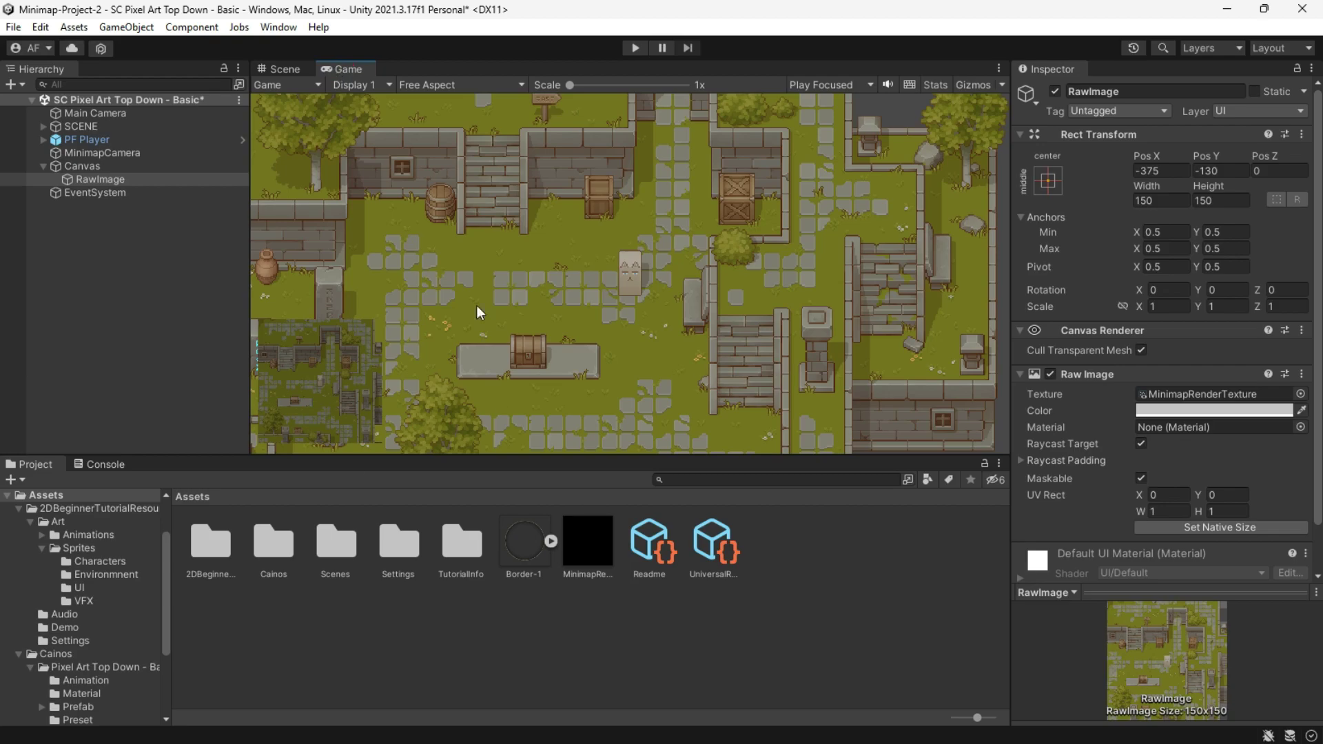
pyautogui.click(1215, 411)
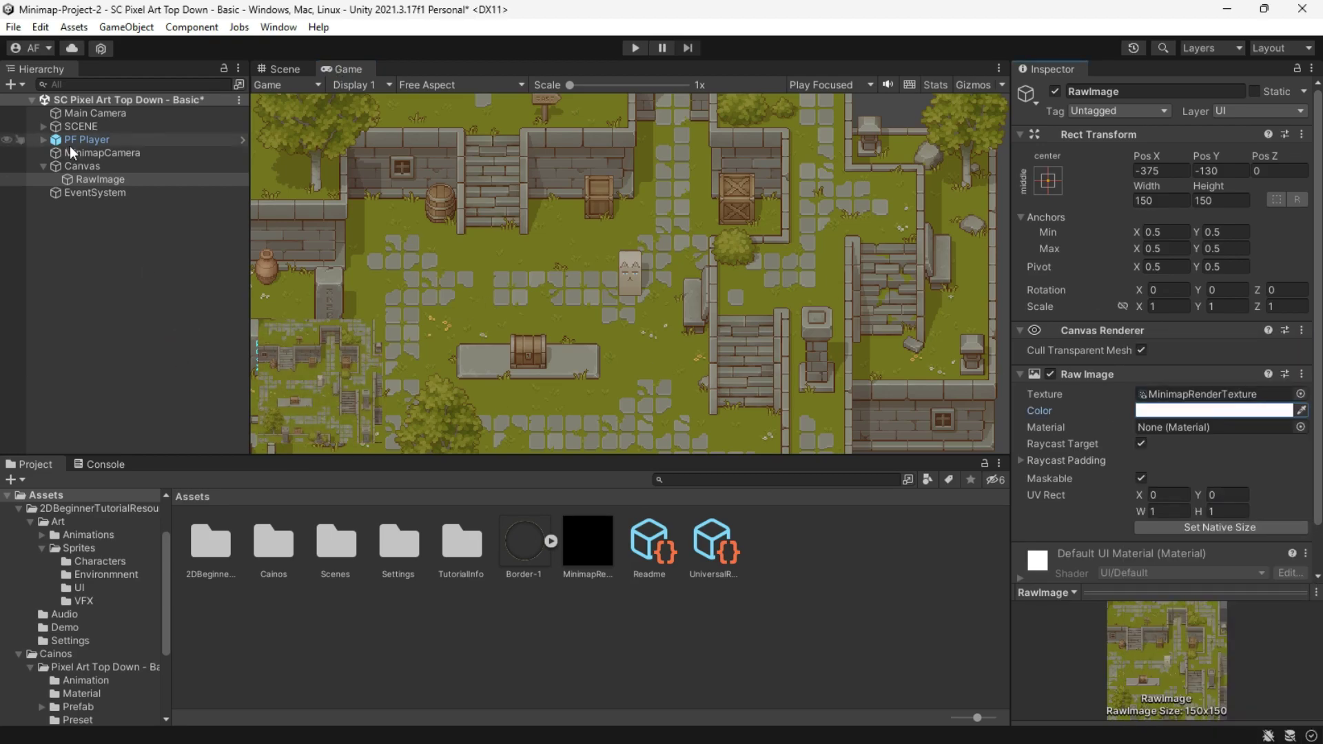
# Create an empty object named MinimapHolder under Canvas
pyautogui.rightClick(98, 166)
pyautogui.click(131, 369)
pyautogui.write('MinimapHolder')
pyautogui.press('Return')
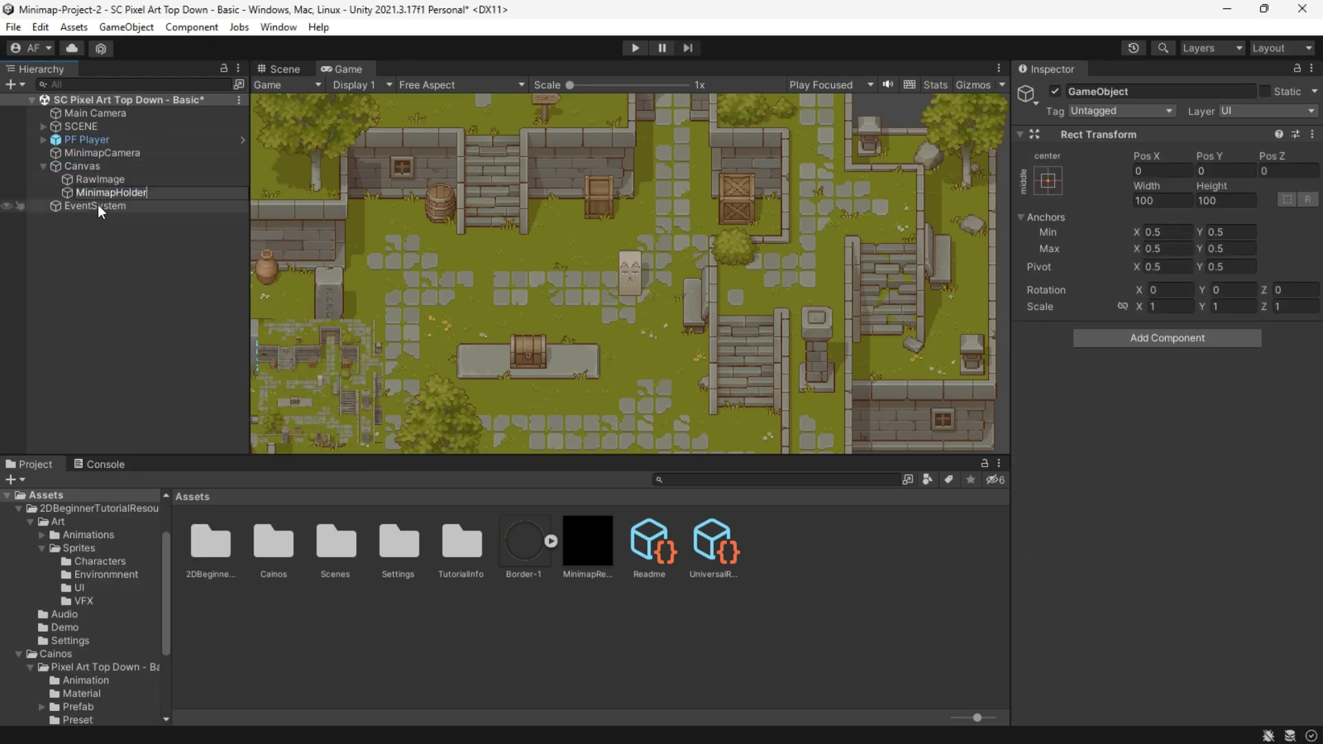
# Nest RawImage under MinimapHolder and rename it MinimapTextureRender
pyautogui.moveTo(100, 179); pyautogui.dragTo(109, 193)
pyautogui.press('F2')
pyautogui.write('MinimapTextureRender')
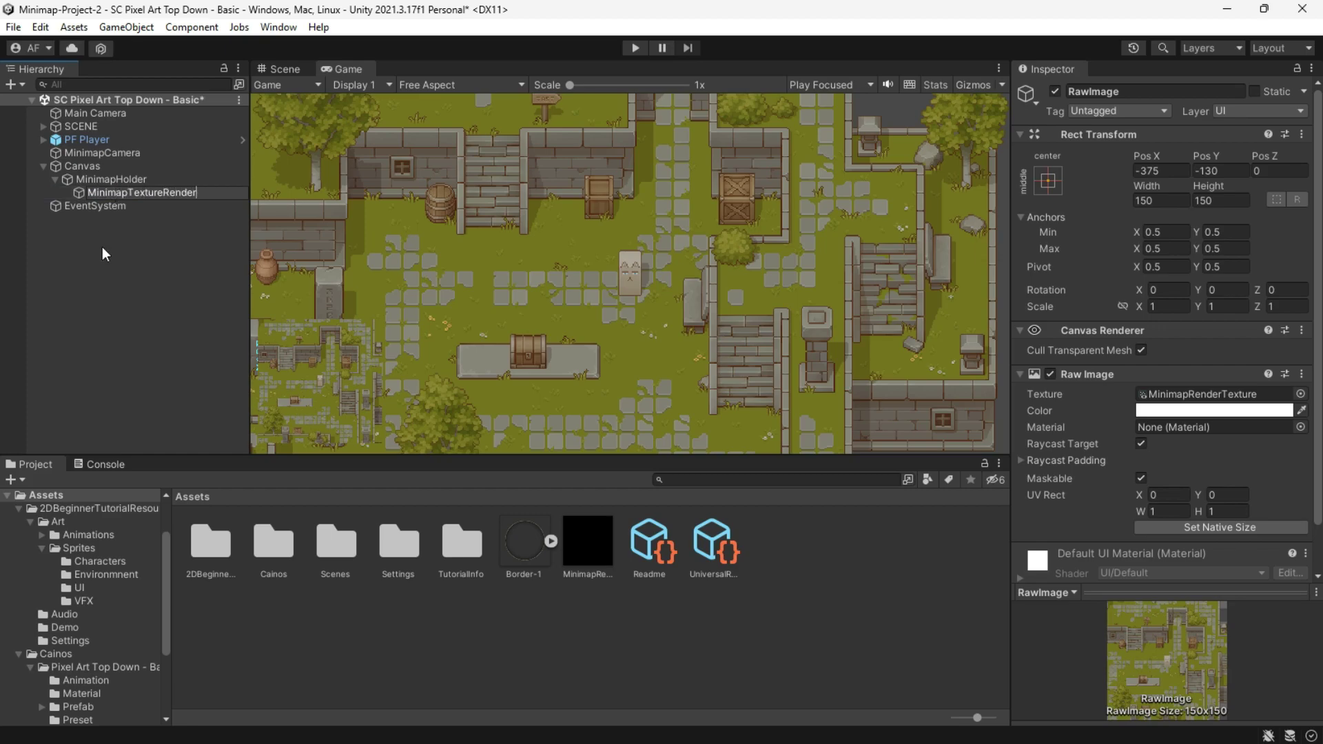
pyautogui.press('Return')
# Add a UI Image named Mask under MinimapHolder, using the Circle sprite as its source image
pyautogui.rightClick(123, 180)
pyautogui.moveTo(180, 515)
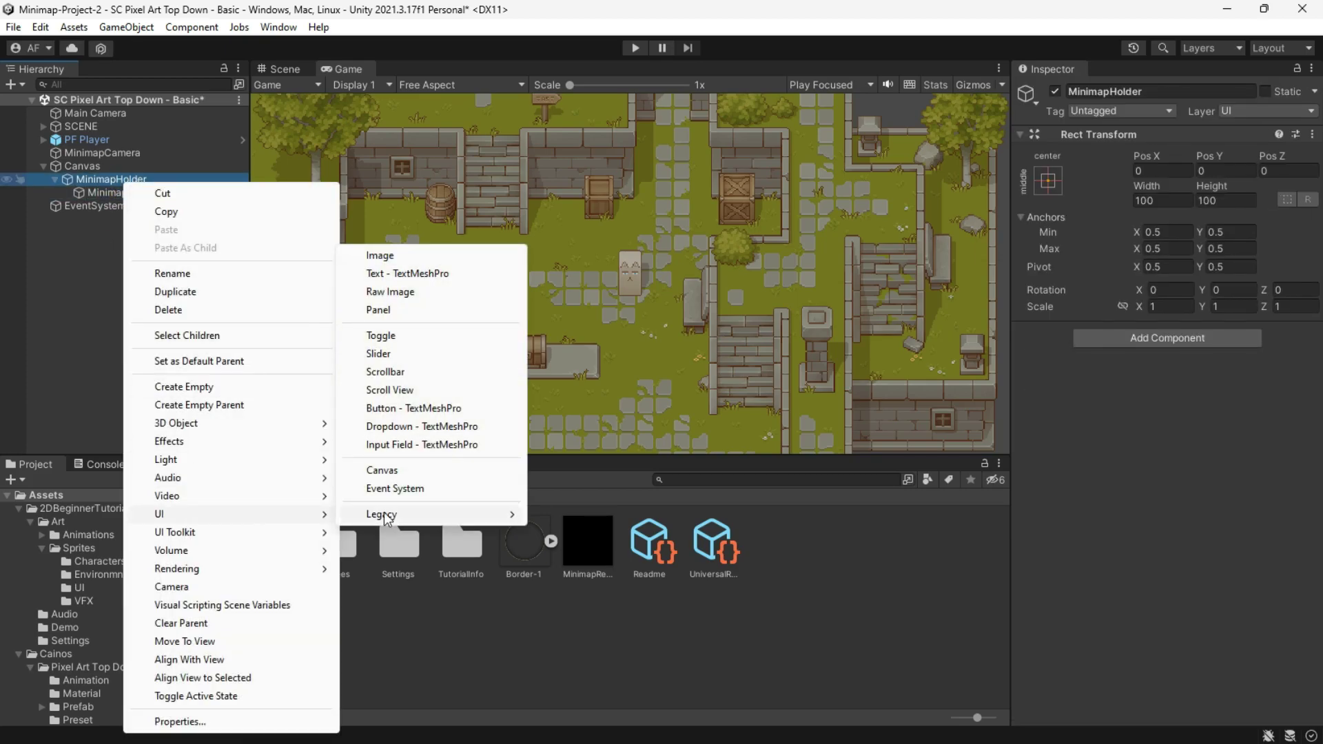
pyautogui.click(373, 255)
pyautogui.write('Mask')
# Nest MinimapTextureRender inside Mask and position Mask in the canvas's bottom-left corner at about -387, -157
pyautogui.click(131, 192)
pyautogui.moveTo(124, 210); pyautogui.dragTo(102, 193)
pyautogui.click(100, 193)
pyautogui.click(285, 69)
pyautogui.moveTo(598, 242); pyautogui.dragTo(381, 330)
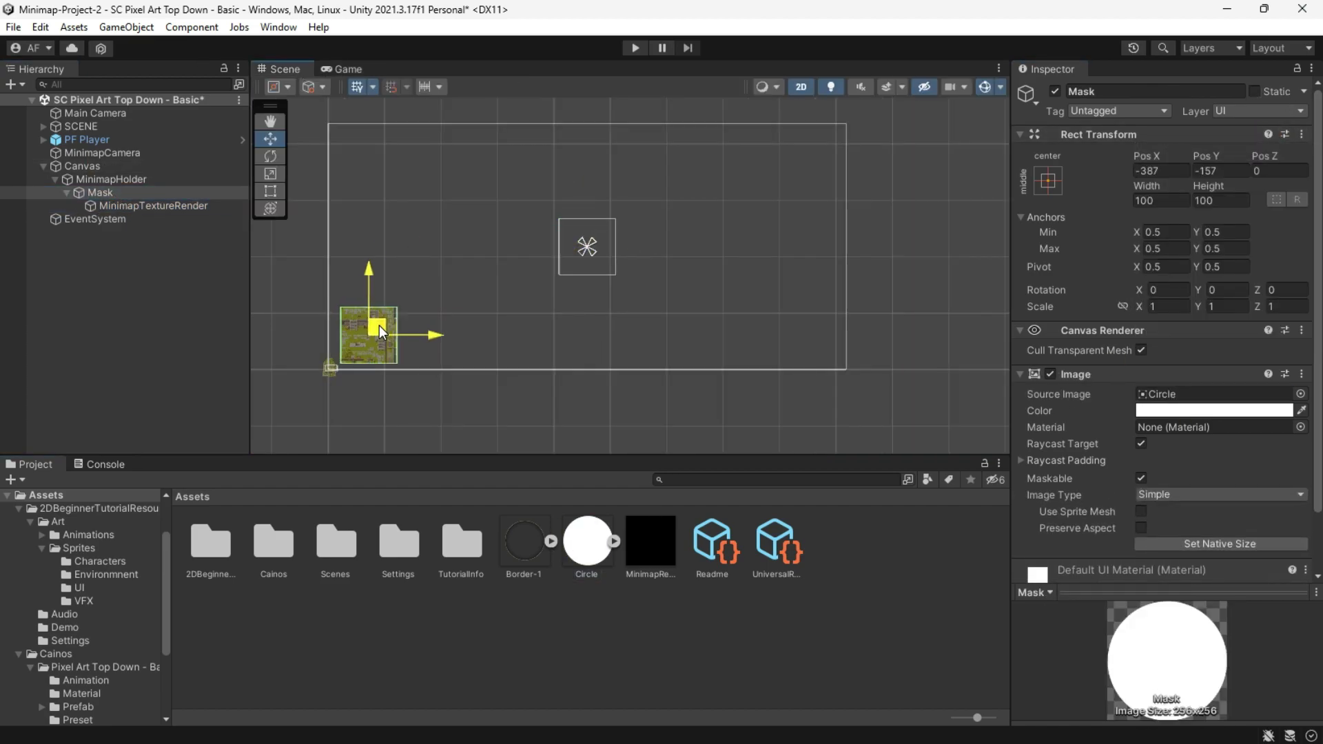
# Resize Mask and its child MinimapTextureRender to 150 by 150
pyautogui.click(1233, 200)
pyautogui.write('150')
pyautogui.press('Return')
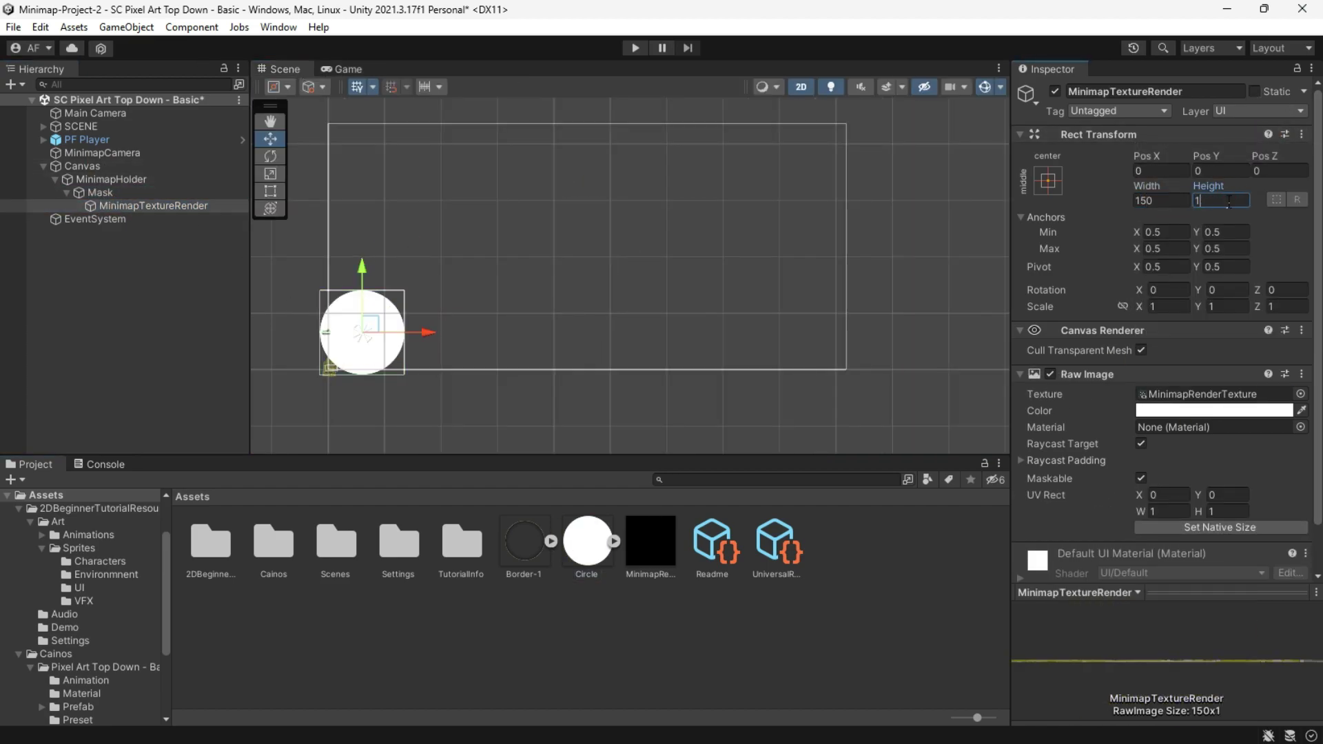
# Set Mask to its sprite's native size and align MinimapHolder and Mask with the canvas's bottom-left corner
pyautogui.scroll(-2, 1197, 488)
pyautogui.click(1198, 477)
pyautogui.click(348, 69)
pyautogui.click(285, 69)
pyautogui.click(82, 166)
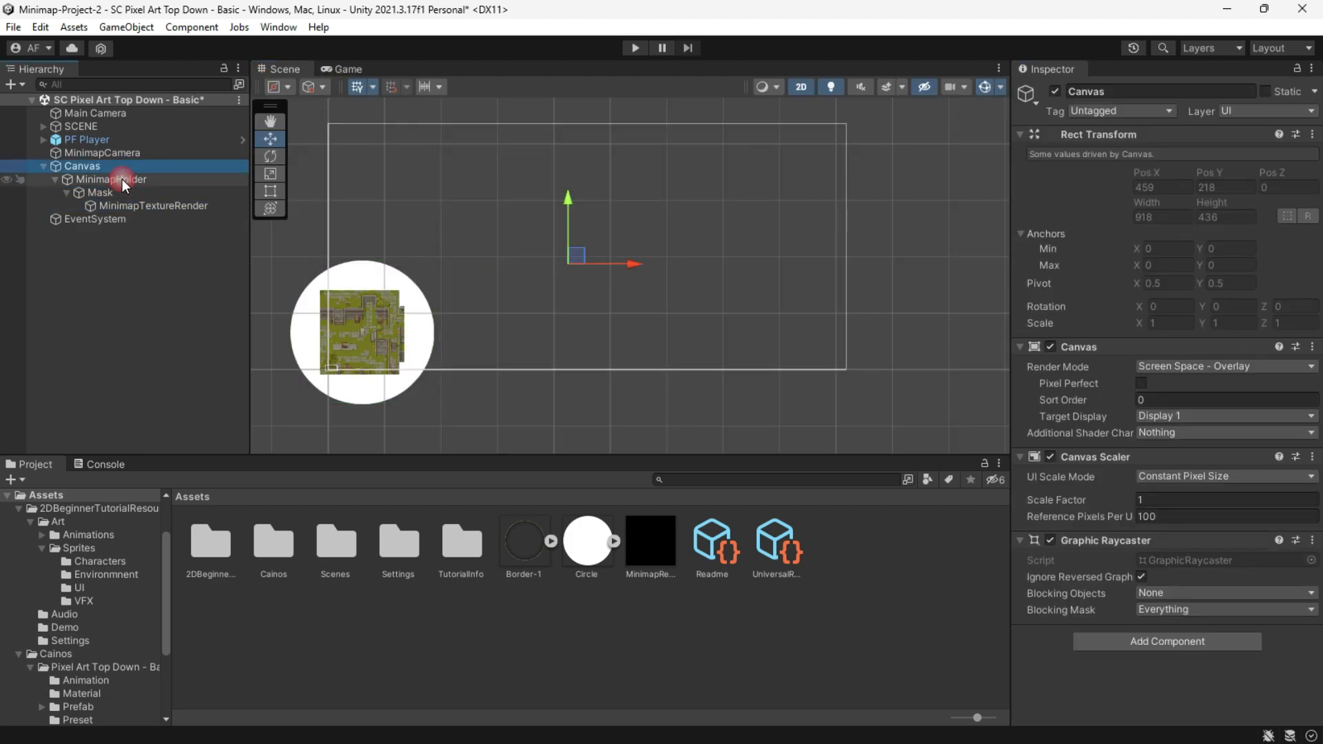
pyautogui.click(111, 179)
pyautogui.click(100, 192)
pyautogui.moveTo(536, 272); pyautogui.dragTo(541, 267)
# Add a Mask component to the Mask object and hide its mask graphic
pyautogui.scroll(-1, 1165, 482)
pyautogui.click(1165, 476)
pyautogui.write('mask')
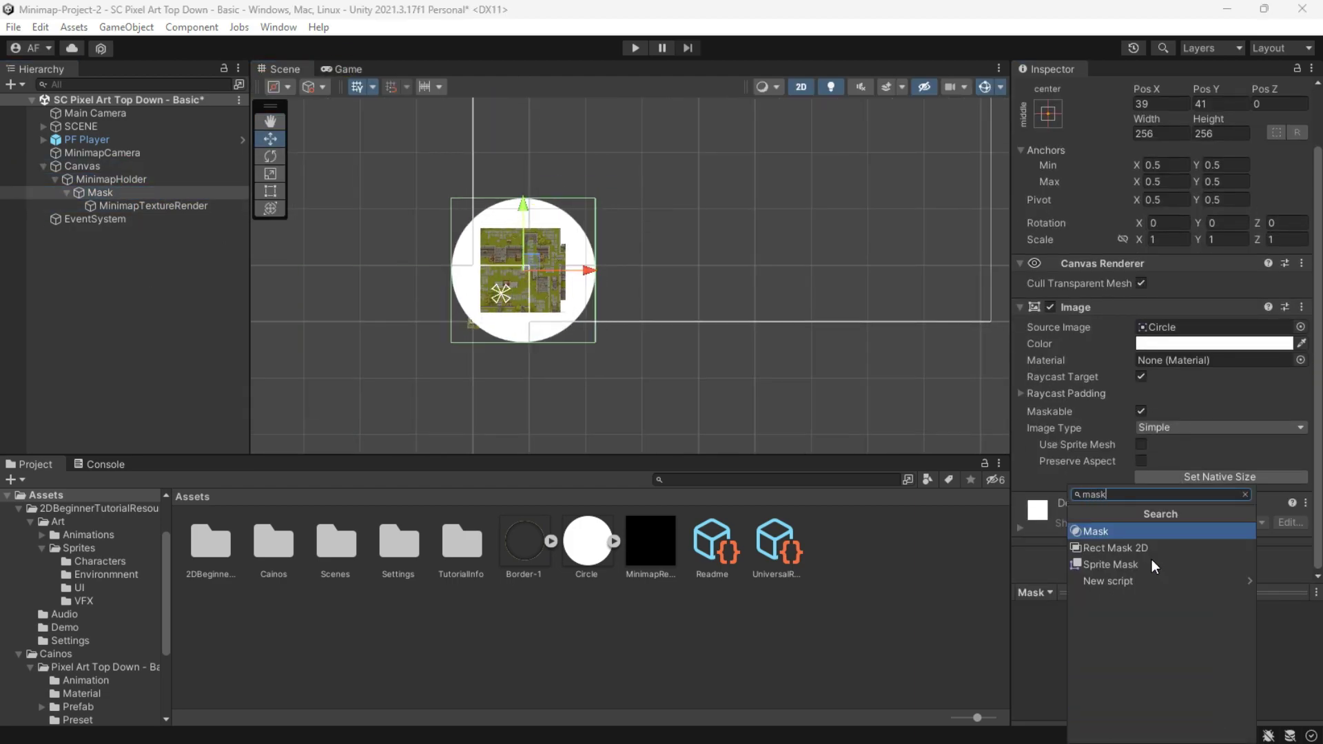
pyautogui.press('Return')
# Resize Mask to 200 by 200 and check the masked minimap in the Game view
pyautogui.scroll(3, 600, 345)
pyautogui.scroll(2, 1196, 276)
pyautogui.click(1172, 201)
pyautogui.write('200')
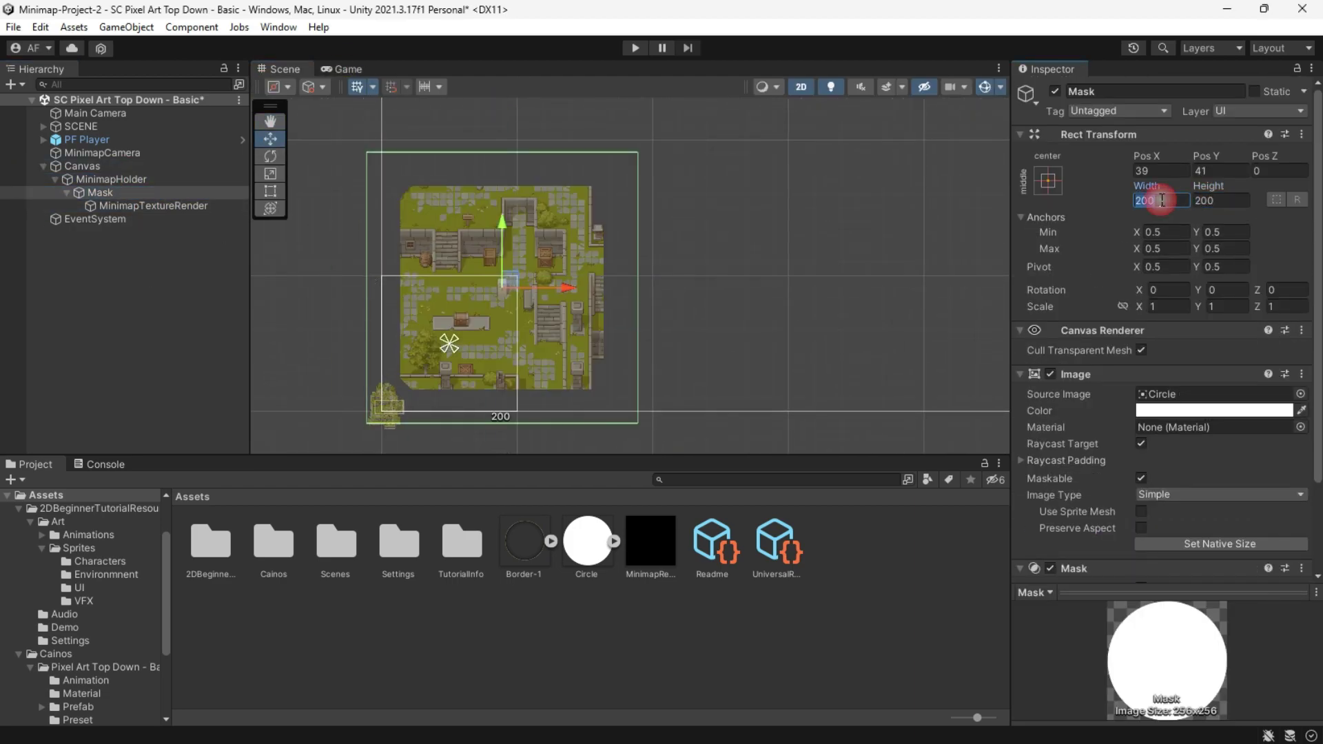
pyautogui.press('Return')
pyautogui.click(348, 69)
# Add a UI Image named MinimapBorder as a child of Mask
pyautogui.click(153, 205)
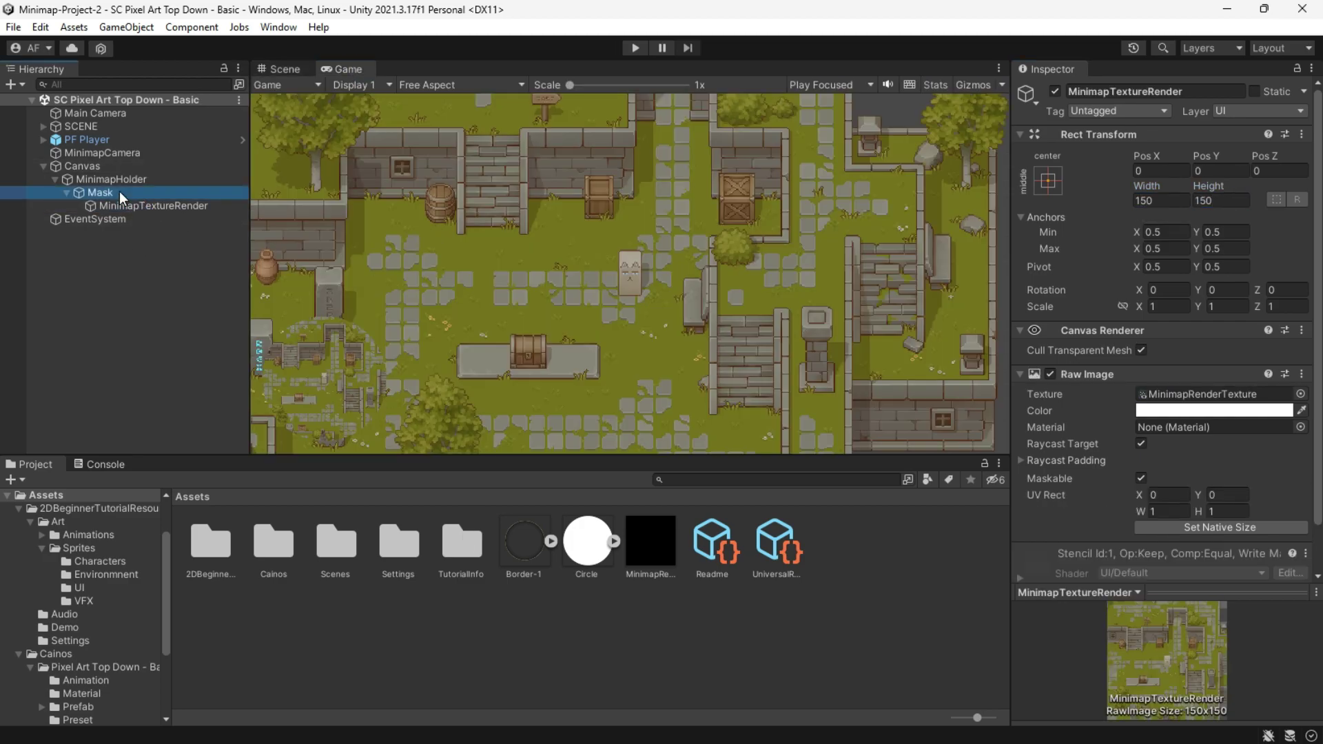
pyautogui.rightClick(122, 198)
pyautogui.moveTo(207, 523)
pyautogui.click(376, 265)
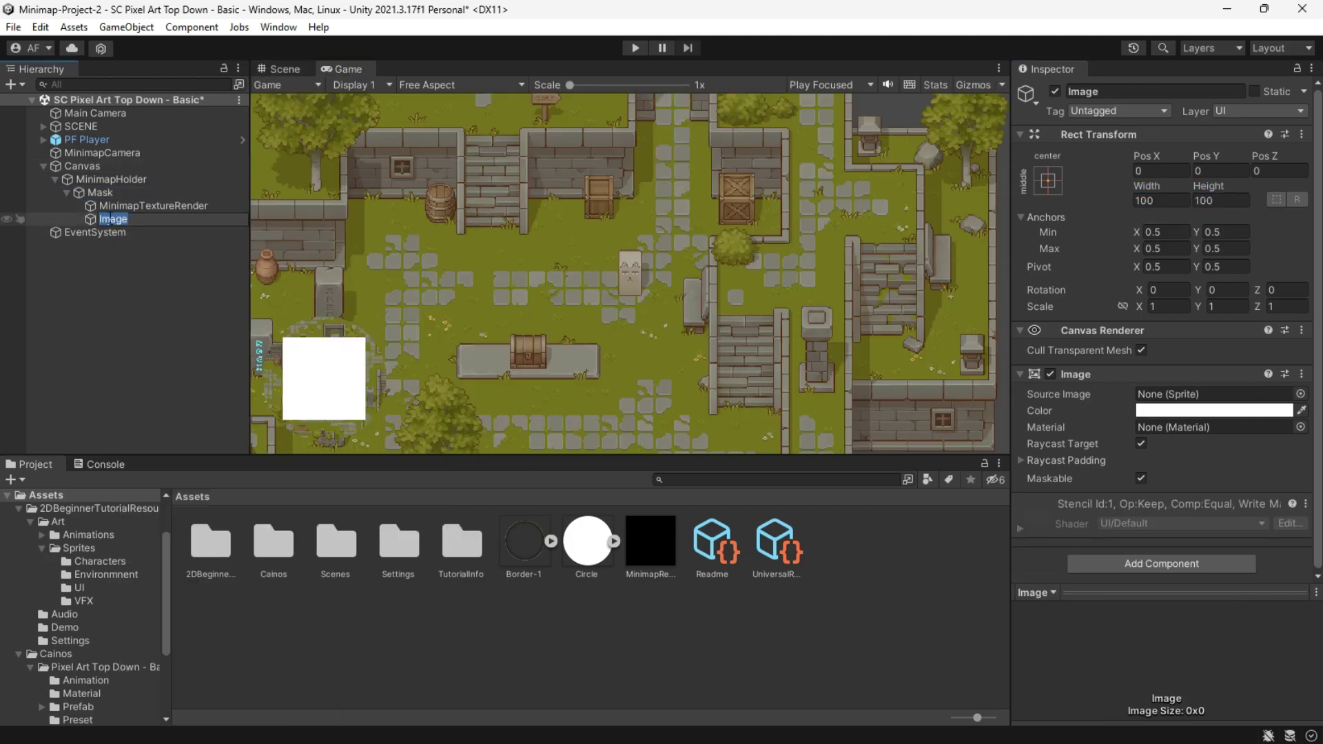
pyautogui.write('MinimapBorder')
pyautogui.press('Return')
# Assign the Border-1 sprite to MinimapBorder and resize it to 185 by 185
pyautogui.moveTo(524, 541); pyautogui.dragTo(1213, 394)
pyautogui.click(1165, 201)
pyautogui.write('150')
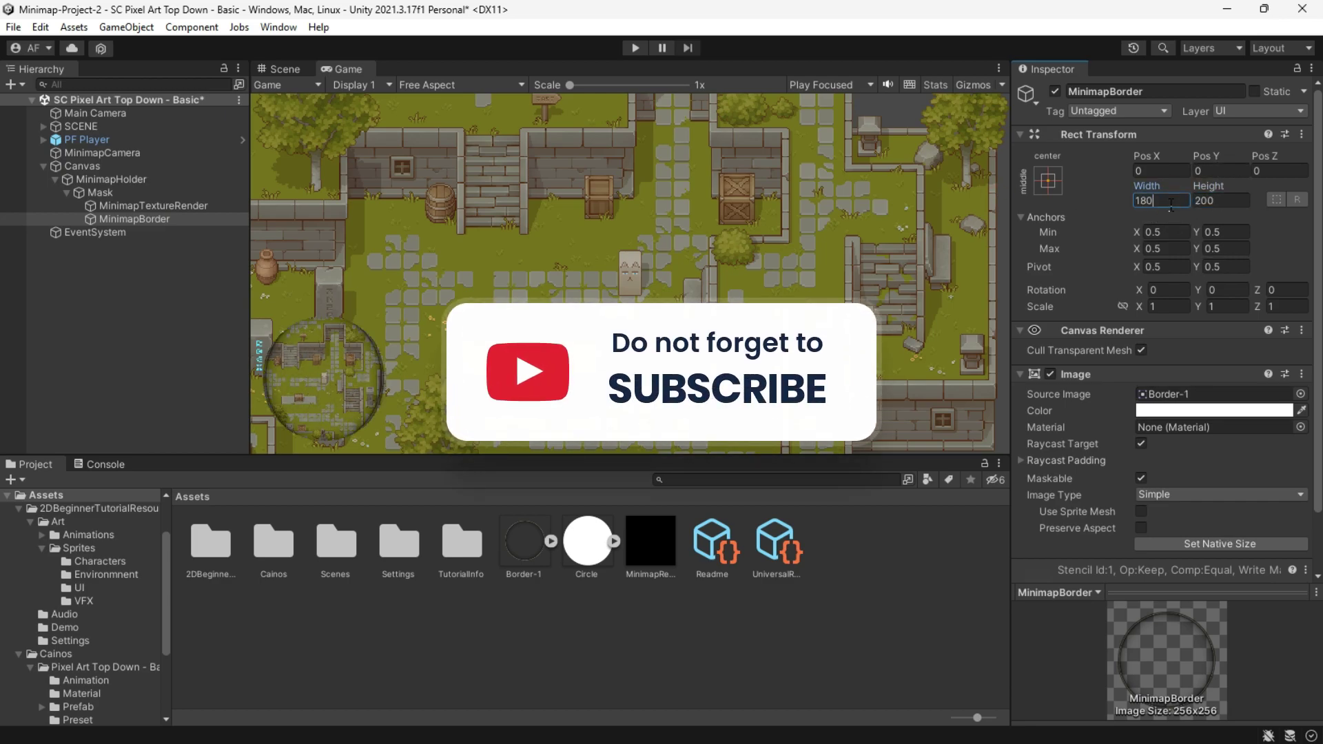
# Run the 2D scene in a maximized Game view and move the player to check the bordered minimap
pyautogui.click(635, 48)
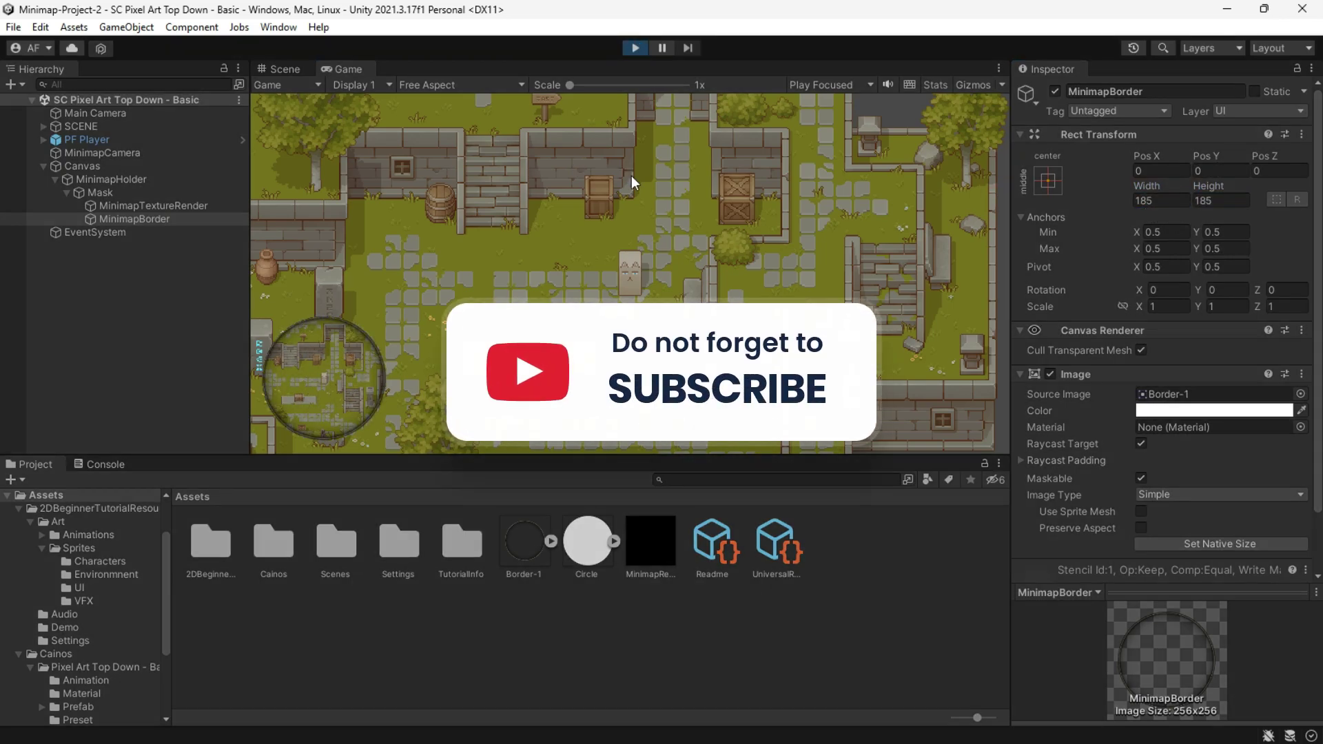
pyautogui.click(999, 68)
pyautogui.click(1040, 130)
pyautogui.press('a')
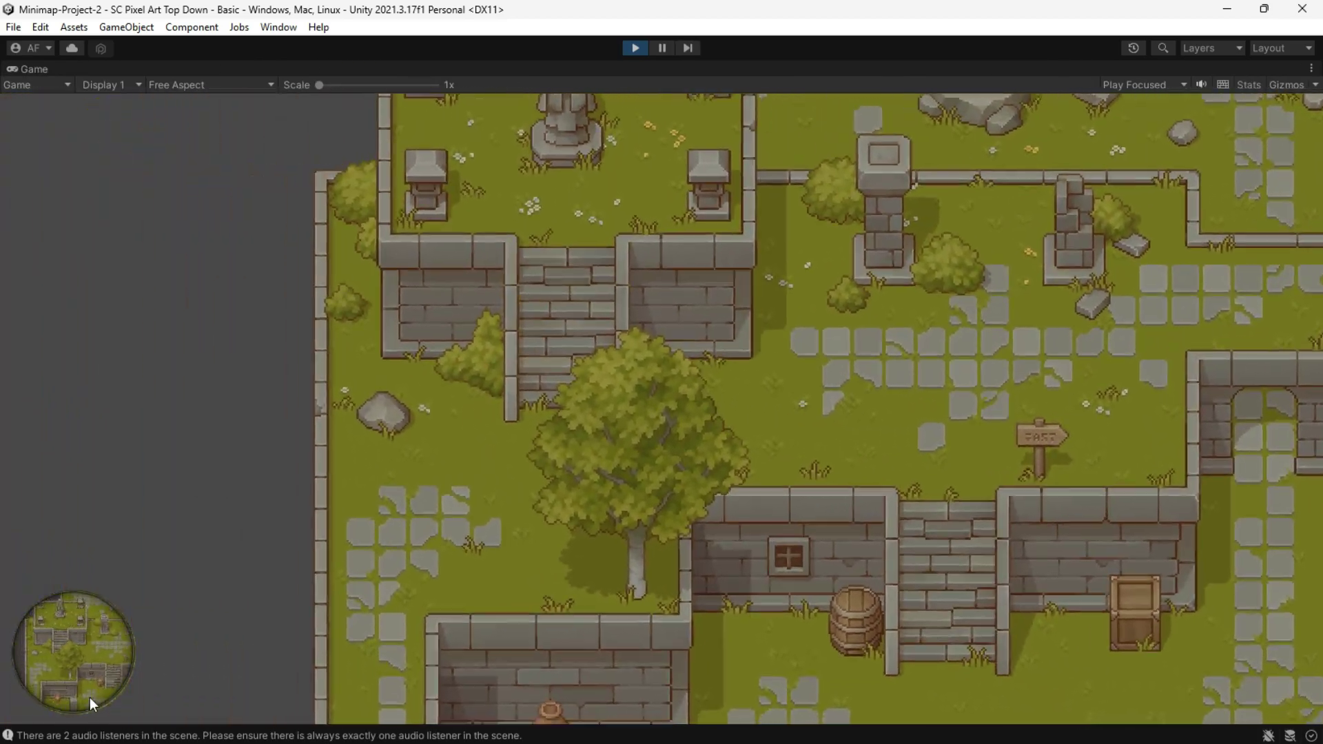
# Move the player up and down in the 2D scene to check the minimap's tracking, and restore the full editor layout
pyautogui.press('w')
pyautogui.press('s')
pyautogui.hotkey('shift', 'space')
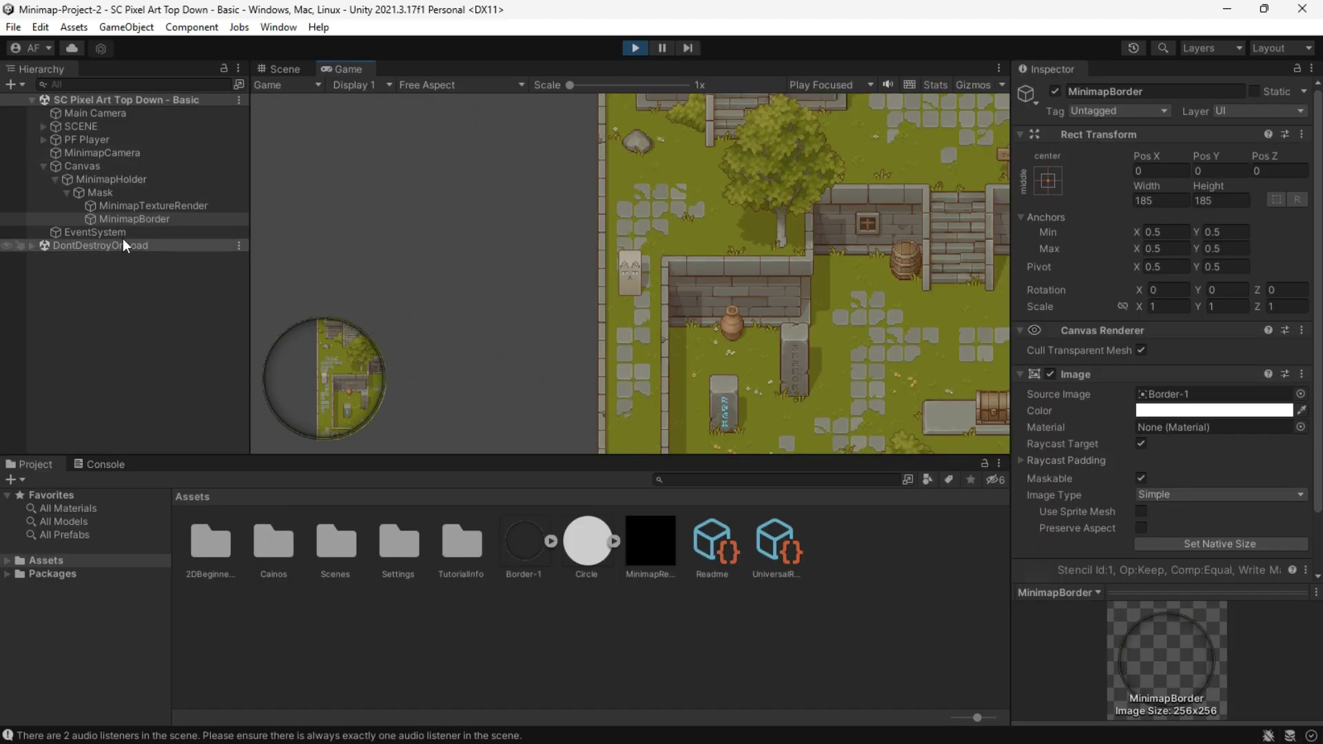
# Set MinimapCamera's orthographic size to 4.12 while the scene is running, and maximize the Game view
pyautogui.click(102, 153)
pyautogui.click(1207, 304)
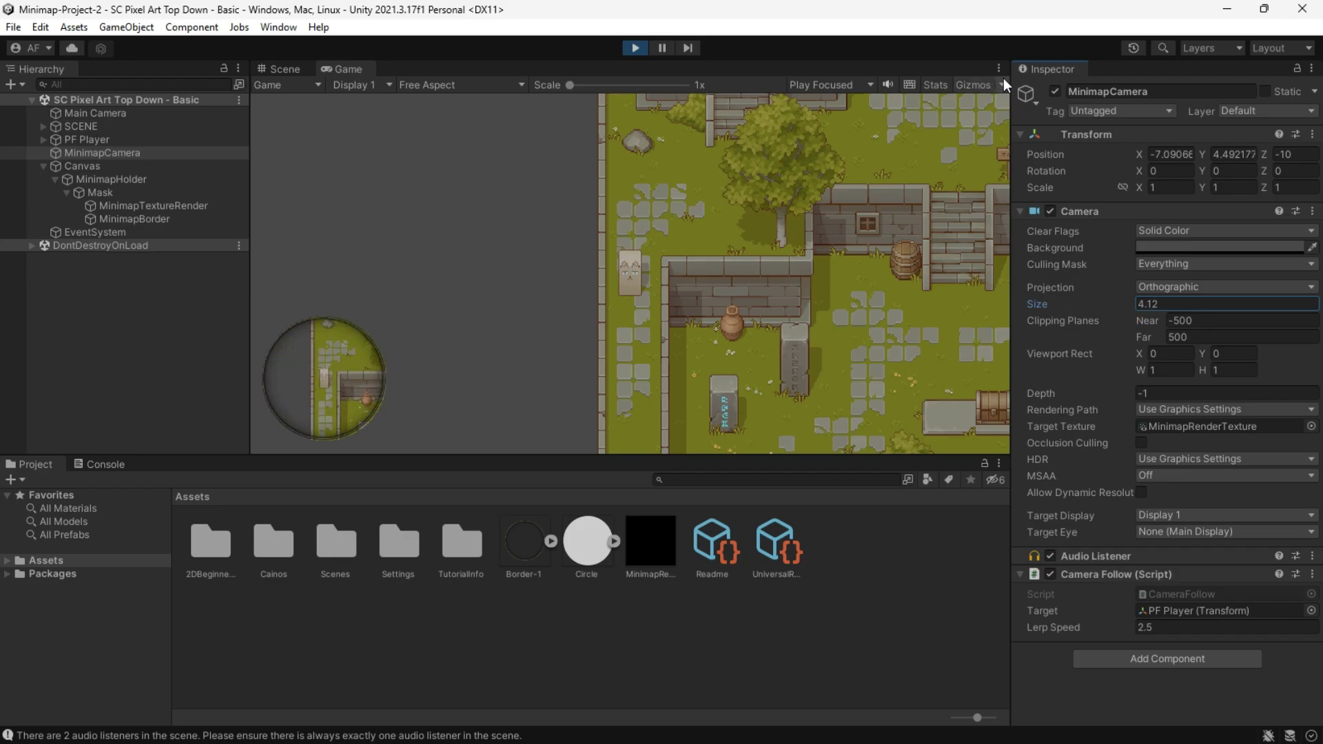
pyautogui.hotkey('shift', 'space')
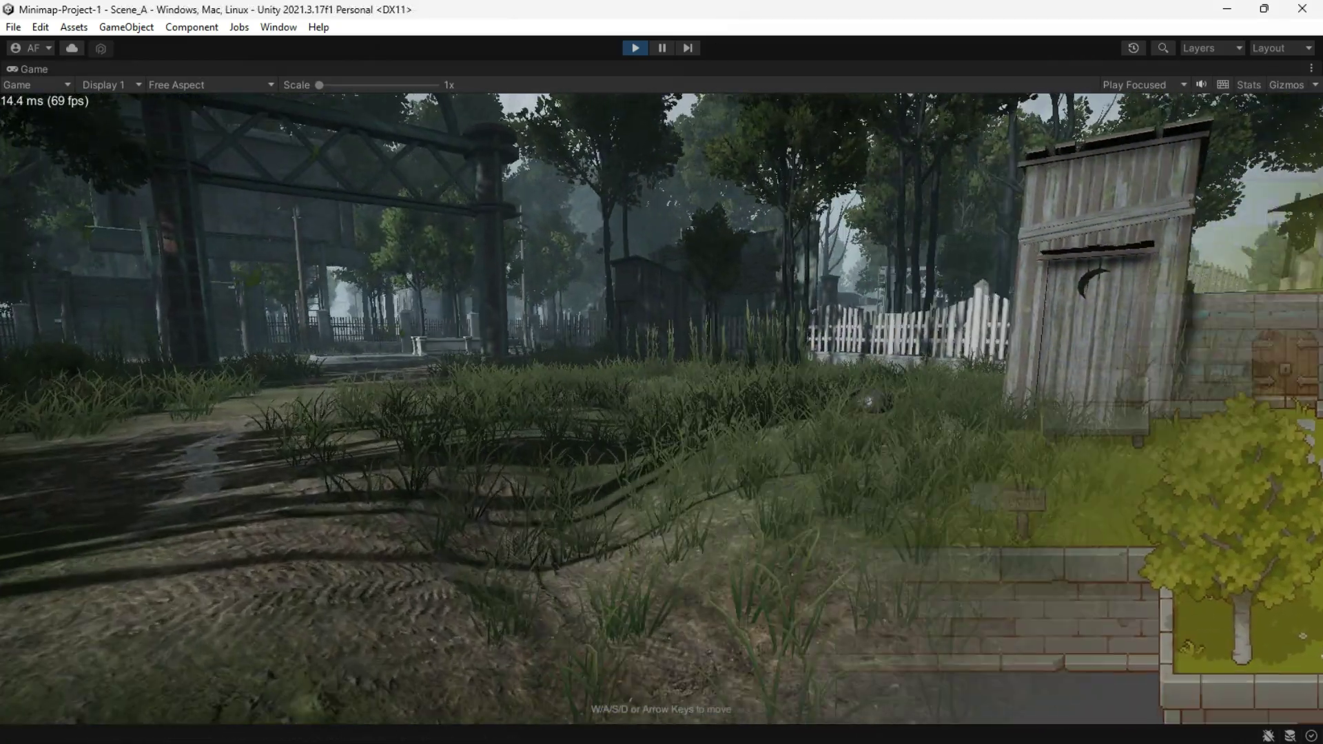
# Walk the player forward through the running first-person Scene_A of Minimap-Project-1 to check the circular minimap's tracking
pyautogui.press('w')
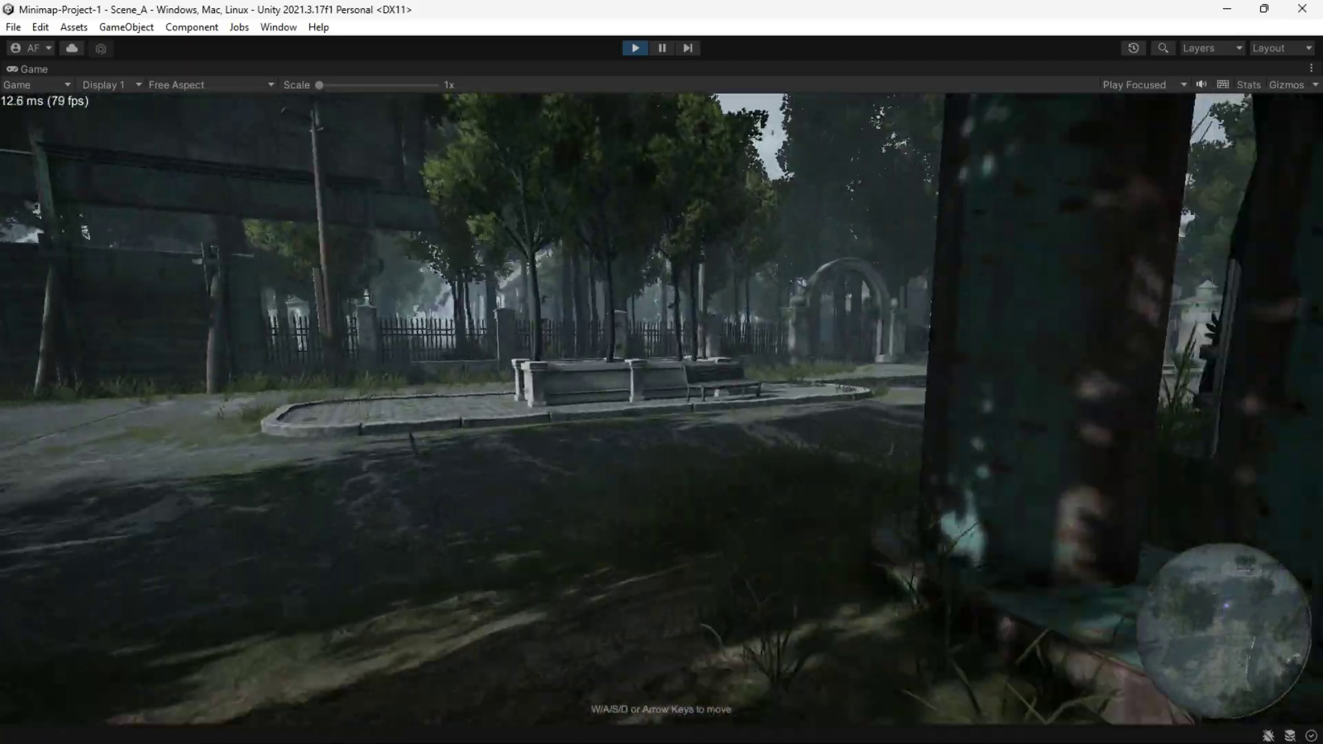
pyautogui.press('w')
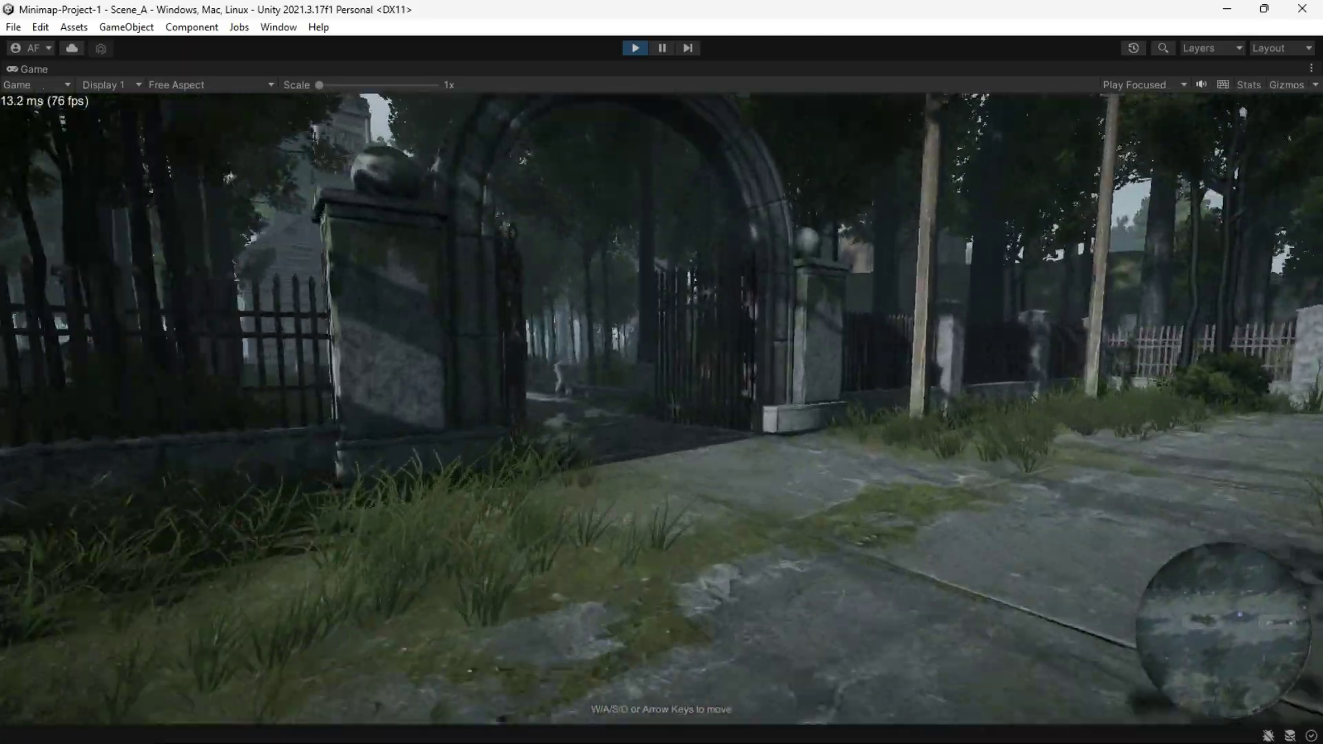
pyautogui.press('w')
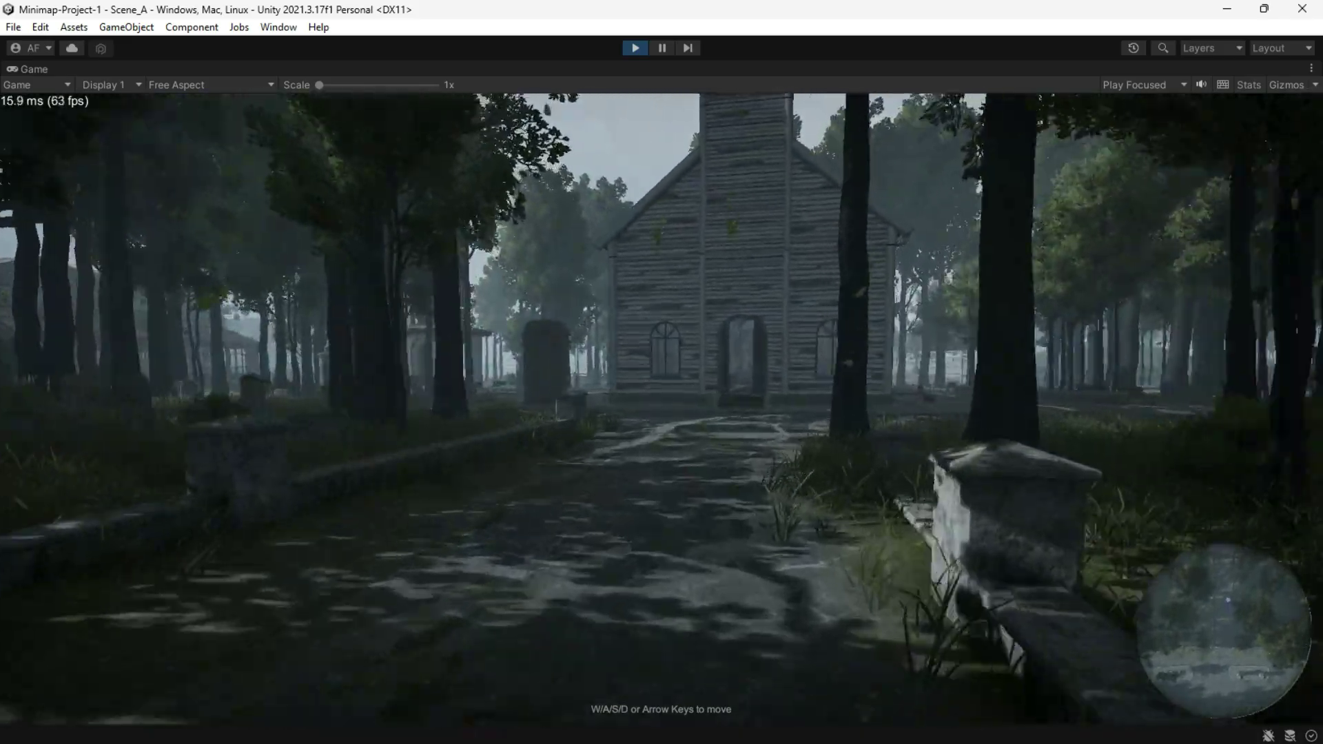
pyautogui.press('w')
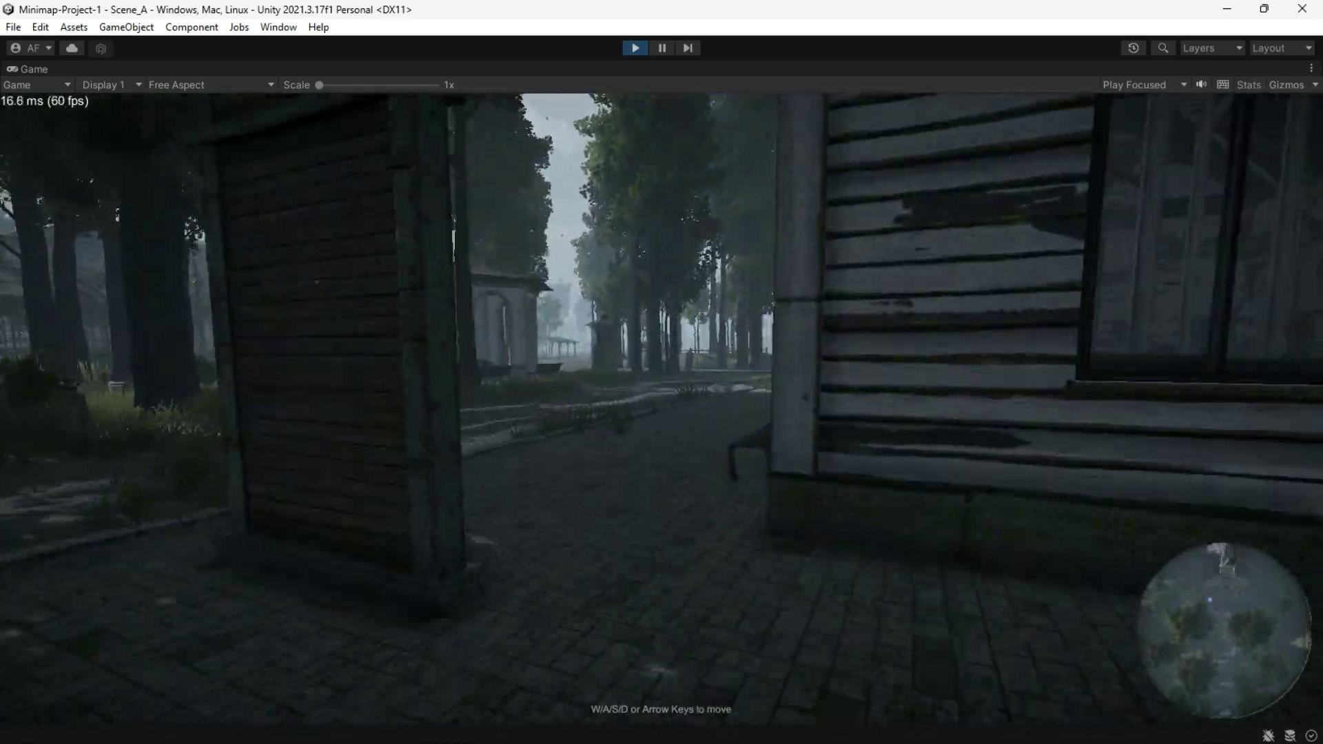
pyautogui.press('w')
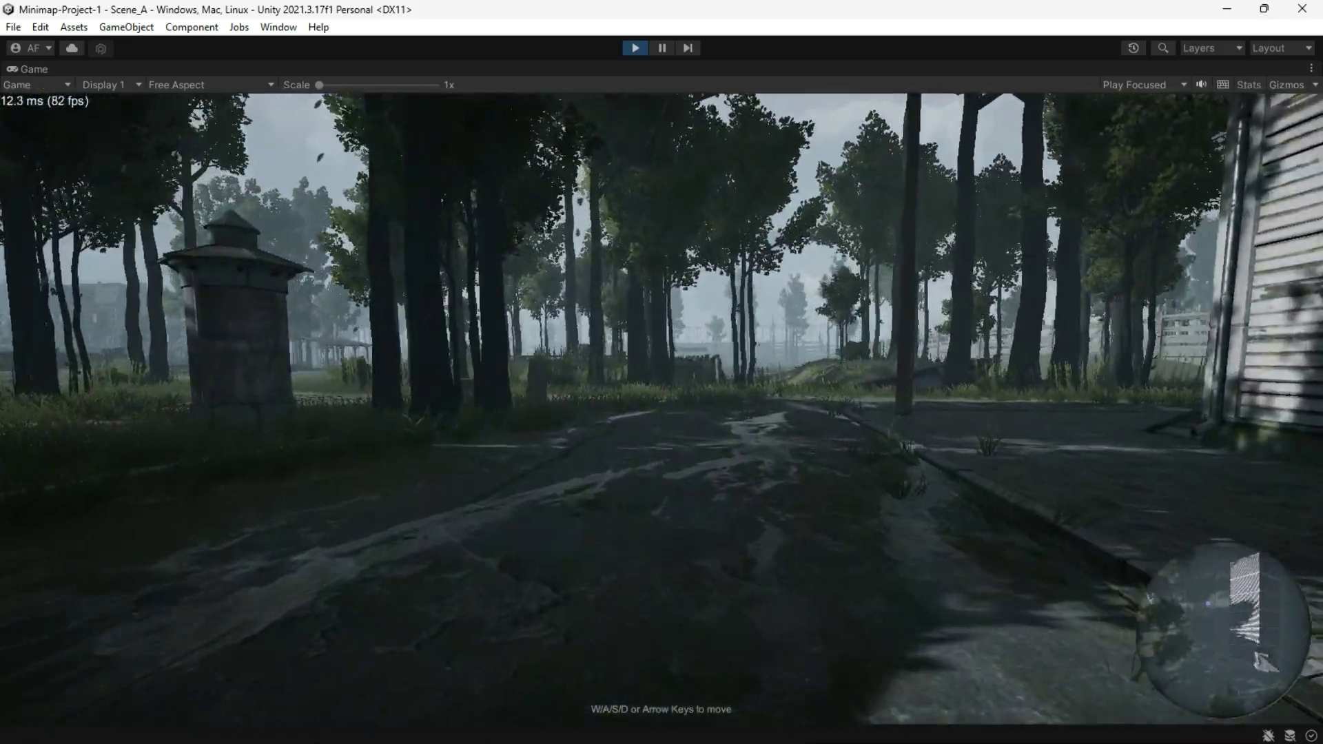
pyautogui.press('w')
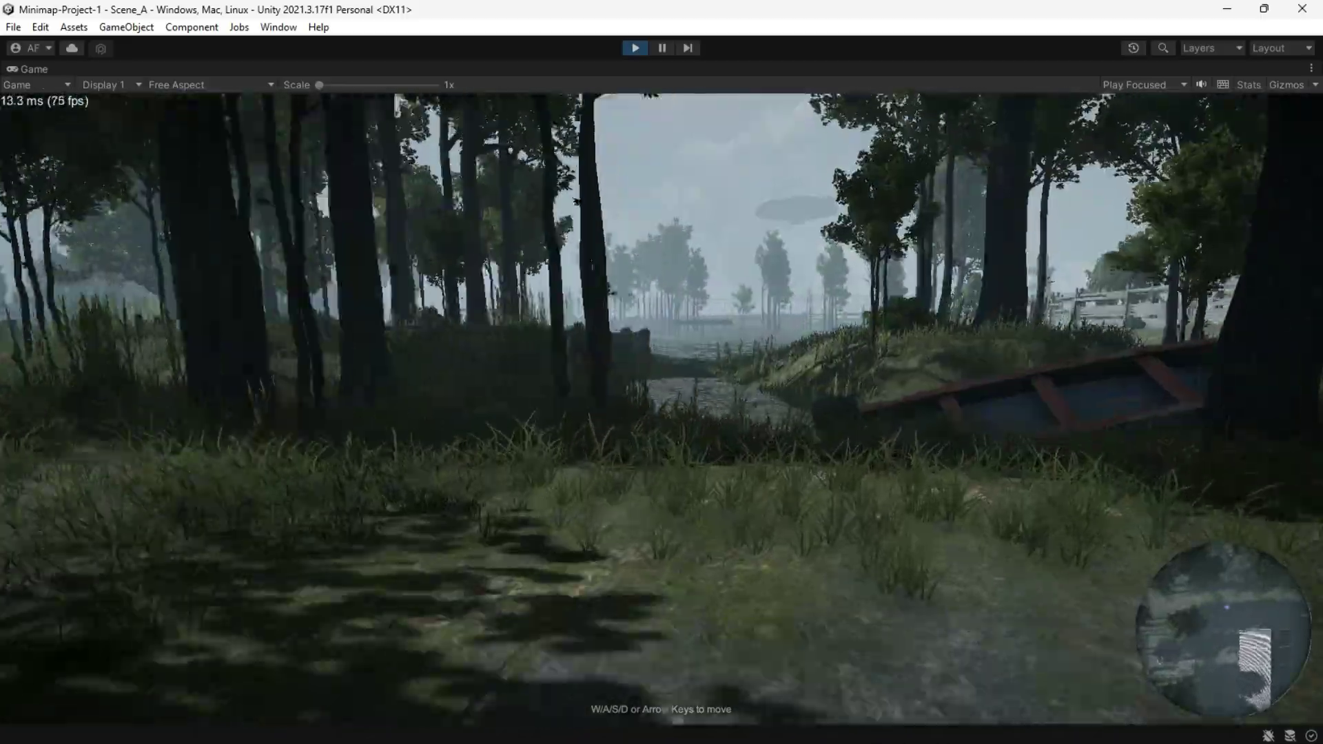
pyautogui.press('w')
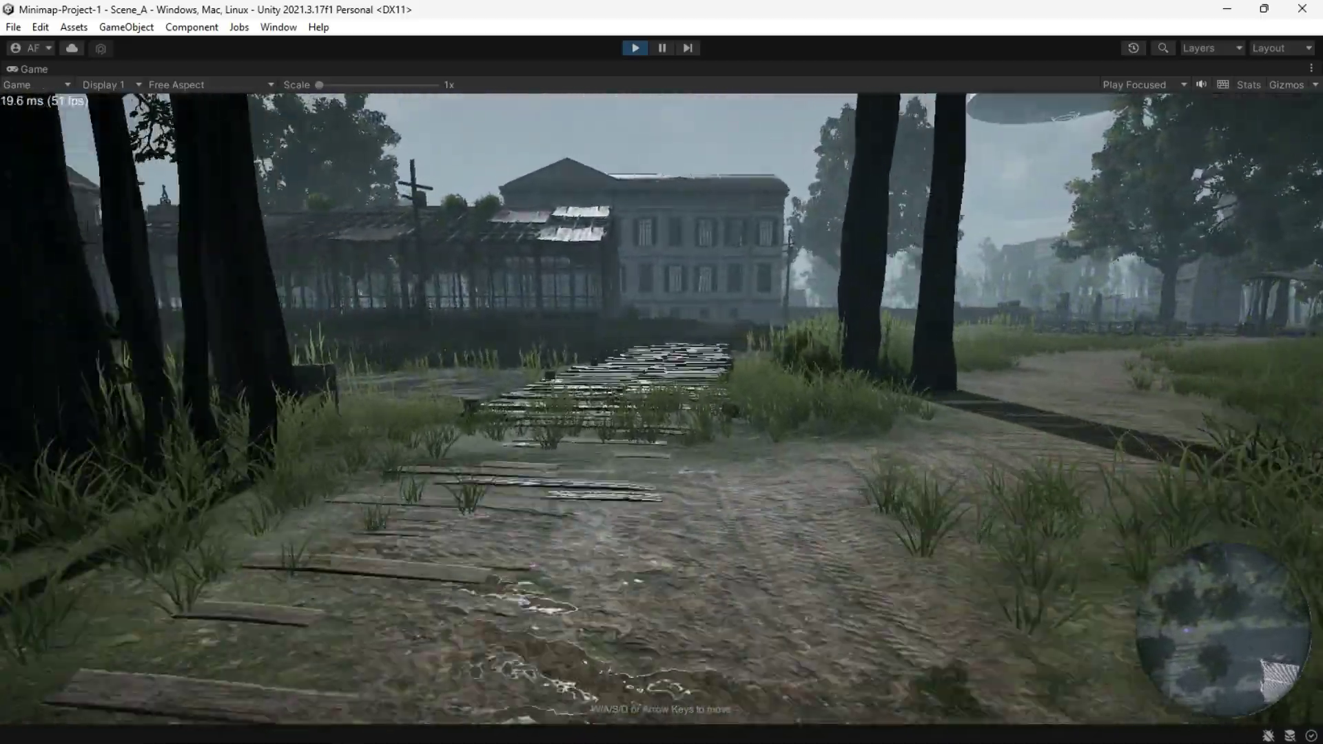
pyautogui.press('w')
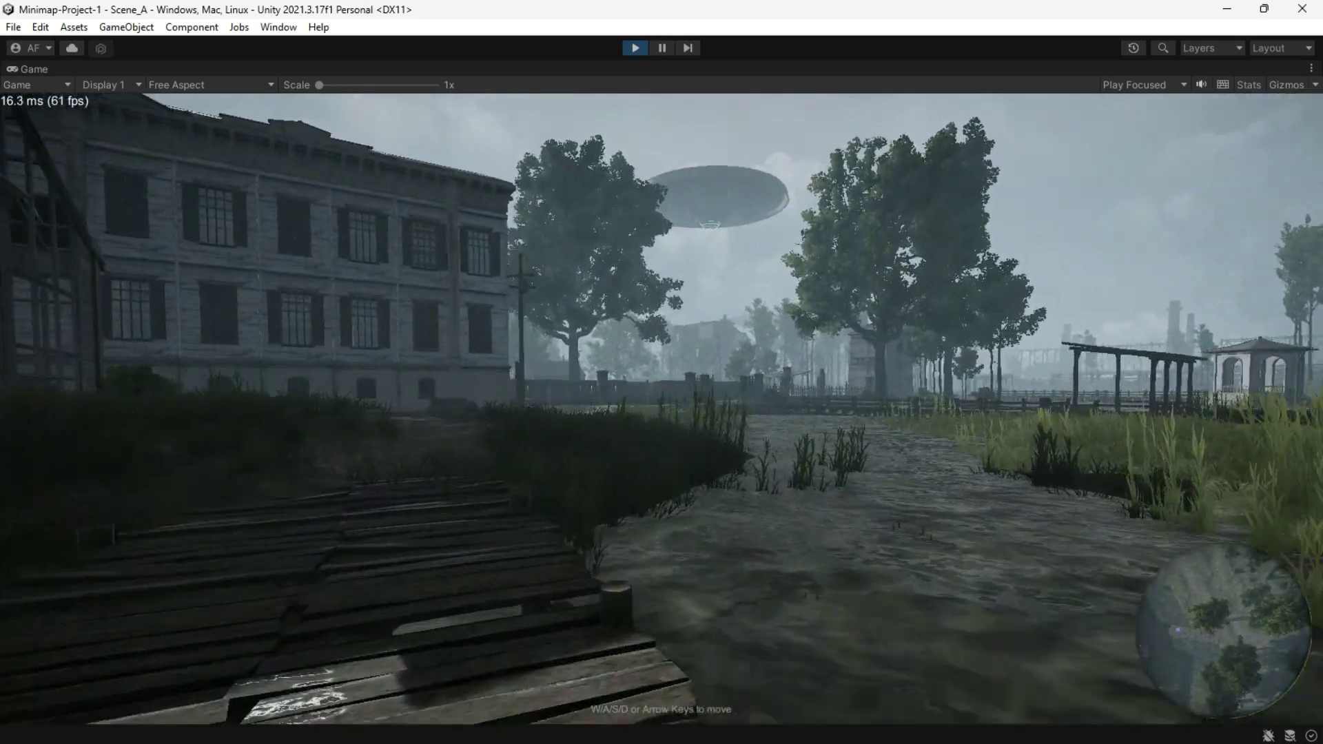